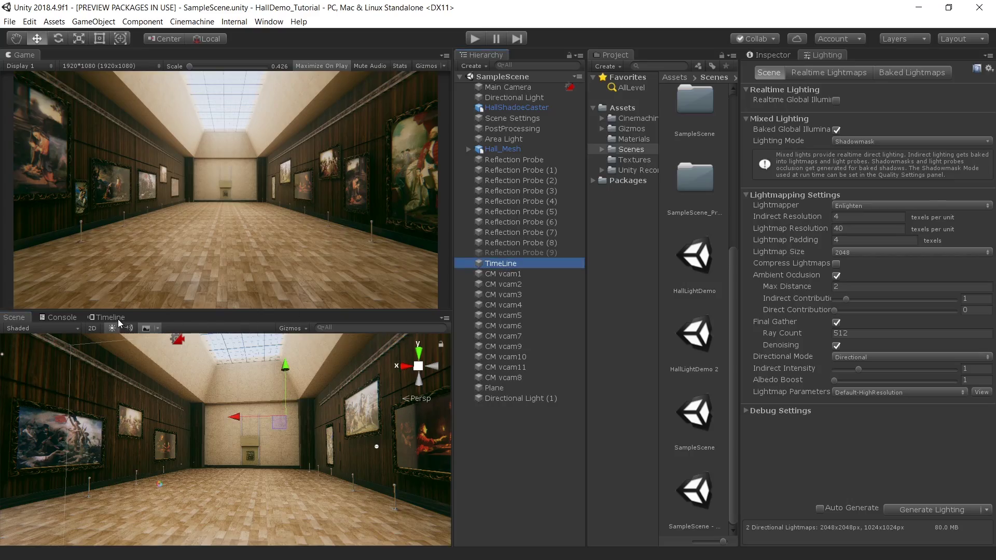
# Scrub through the CutScene timeline and run the hall scene in play mode to preview the finished sequence
pyautogui.click(111, 317)
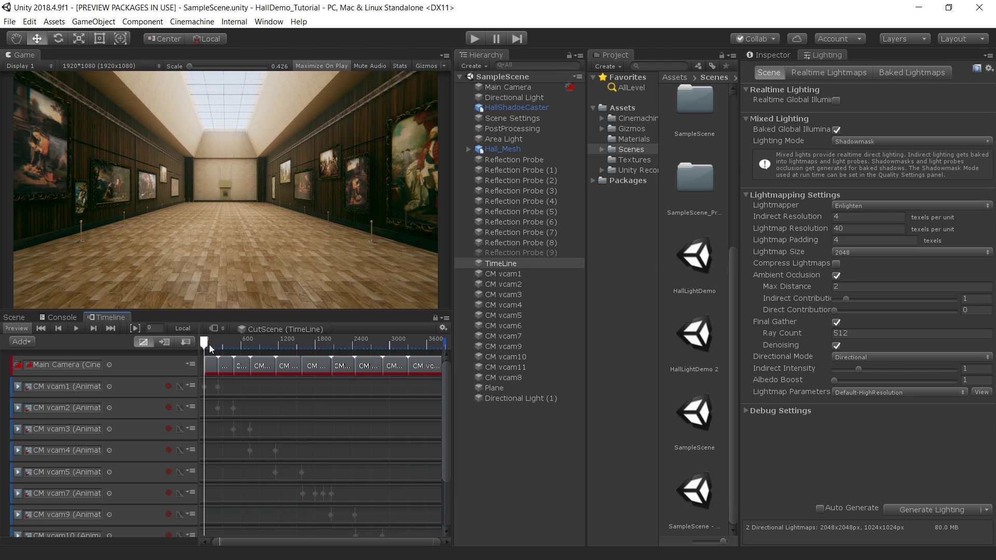
pyautogui.moveTo(210, 345); pyautogui.dragTo(301, 348)
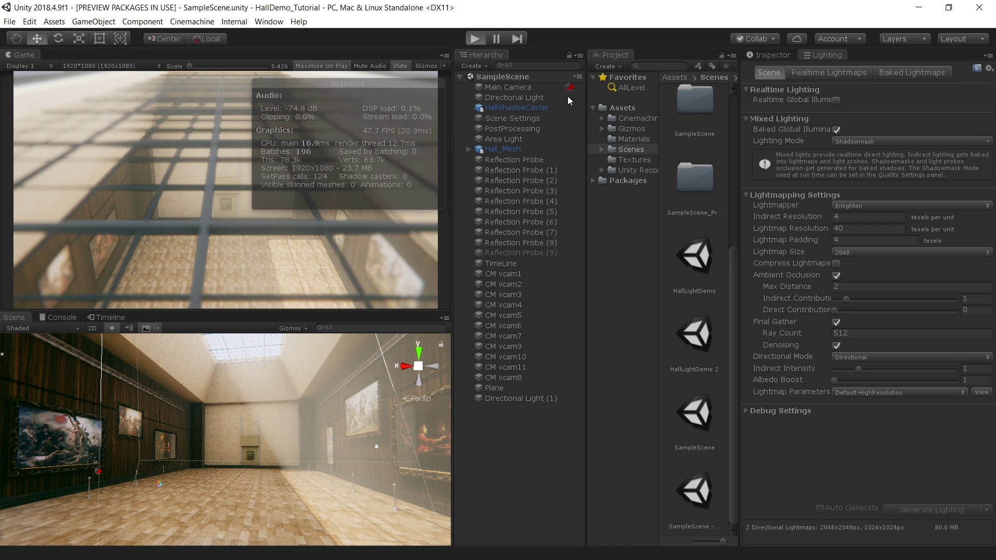
pyautogui.hotkey('ctrl', 'p')
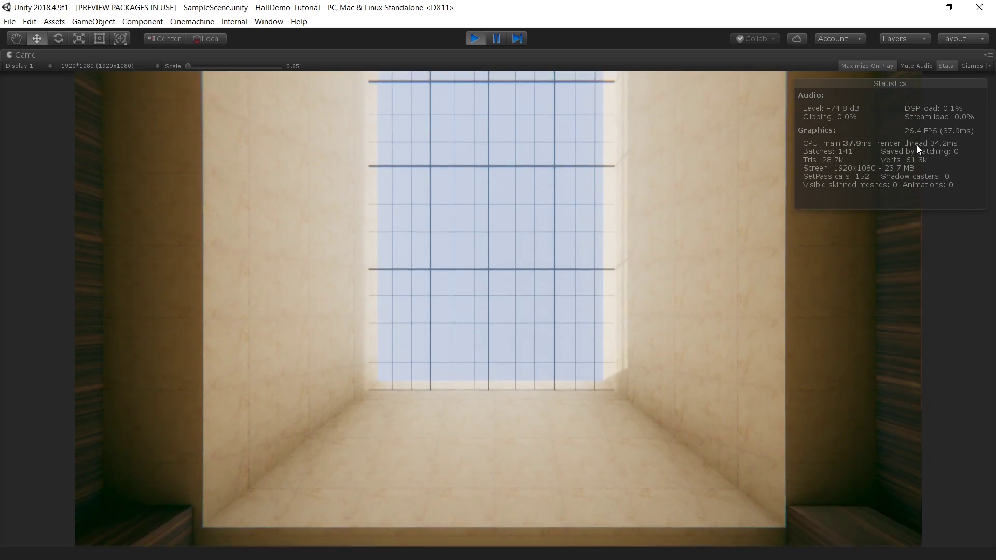
pyautogui.hotkey('ctrl', 'p')
# Save a copy of the scene in the Assets folder under the name HallTutorial
pyautogui.click(10, 22)
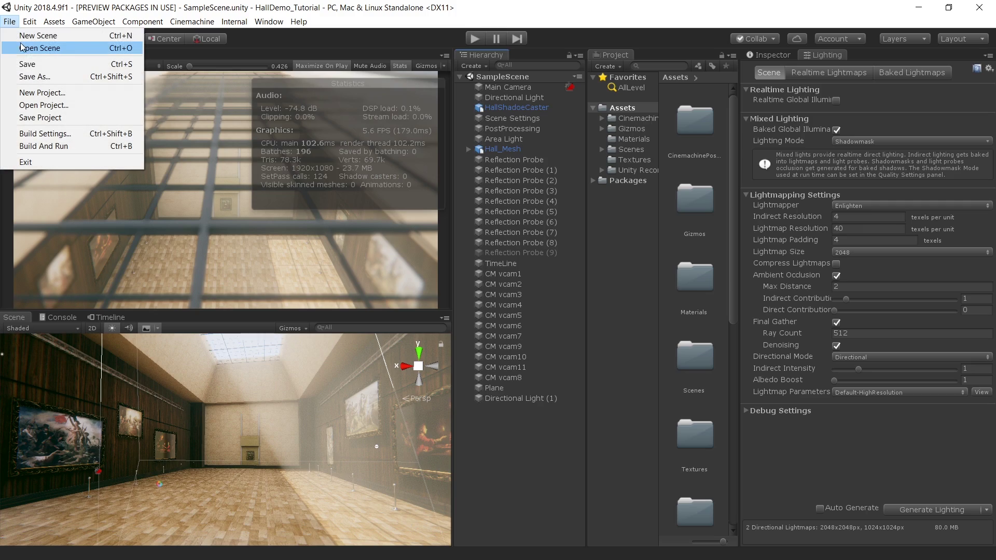
pyautogui.click(39, 77)
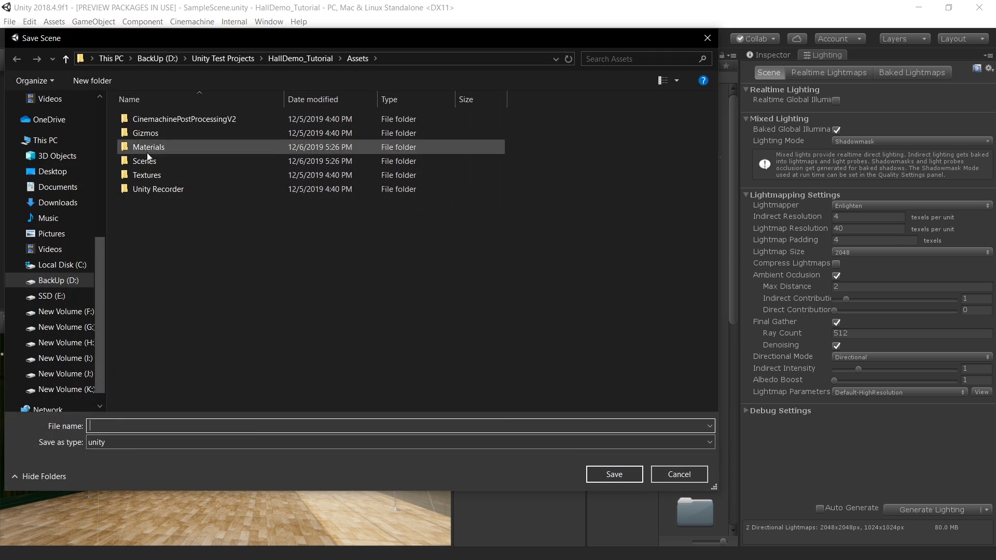
pyautogui.moveTo(132, 425); pyautogui.dragTo(100, 426)
pyautogui.write('lTutorial')
pyautogui.click(614, 475)
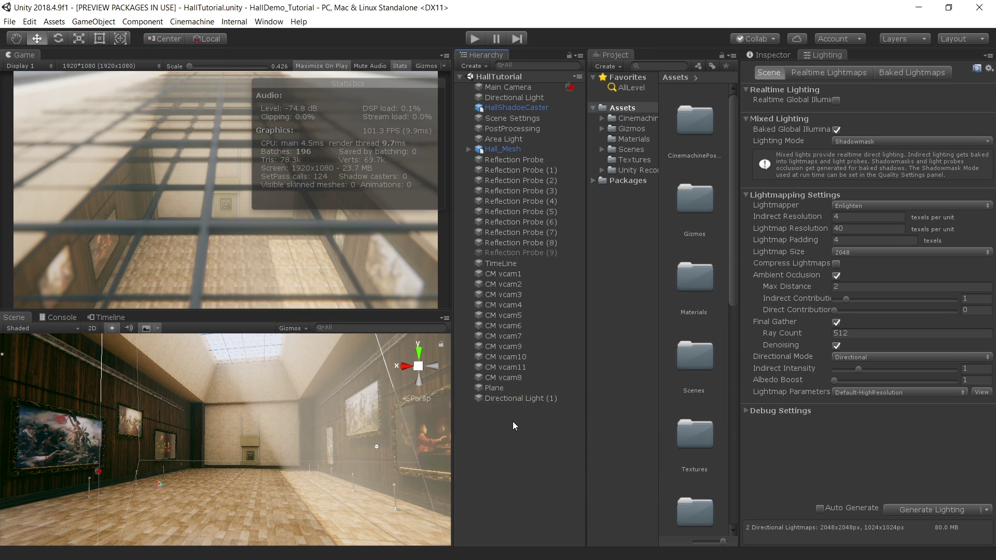
# Delete TimeLine, all the CM vcam cameras, Plane and Directional Light (1) from the scene
pyautogui.click(511, 399)
pyautogui.keyDown('shift'); pyautogui.click(500, 265); pyautogui.keyUp('shift')
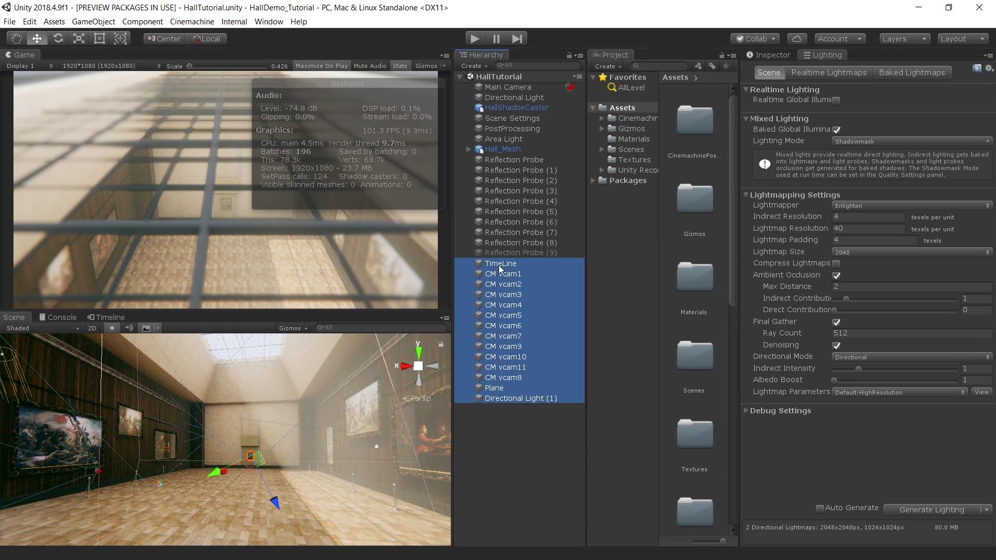
pyautogui.click(508, 398)
pyautogui.keyDown('shift'); pyautogui.click(504, 265); pyautogui.keyUp('shift')
pyautogui.press('Delete')
# Delete all the reflection probes, from Reflection Probe through Reflection Probe (9)
pyautogui.click(509, 253)
pyautogui.keyDown('shift'); pyautogui.click(511, 158); pyautogui.keyUp('shift')
pyautogui.press('Delete')
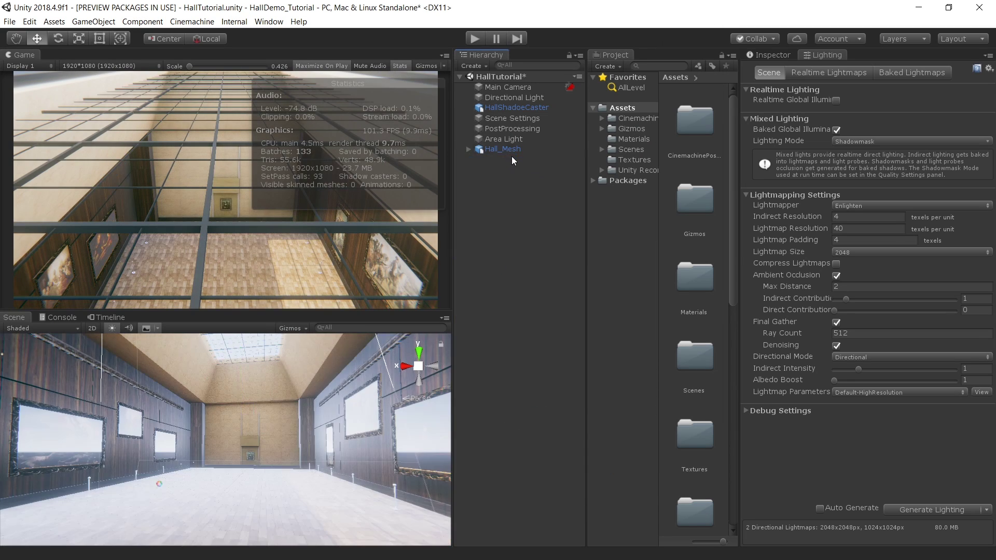
# Delete Scene Settings, PostProcessing, Area Light, Main Camera and Directional Light, keeping only the shadow caster and hall mesh
pyautogui.click(511, 140)
pyautogui.keyDown('shift'); pyautogui.click(509, 118); pyautogui.keyUp('shift')
pyautogui.press('Delete')
pyautogui.moveTo(509, 93); pyautogui.dragTo(509, 86)
pyautogui.press('Delete')
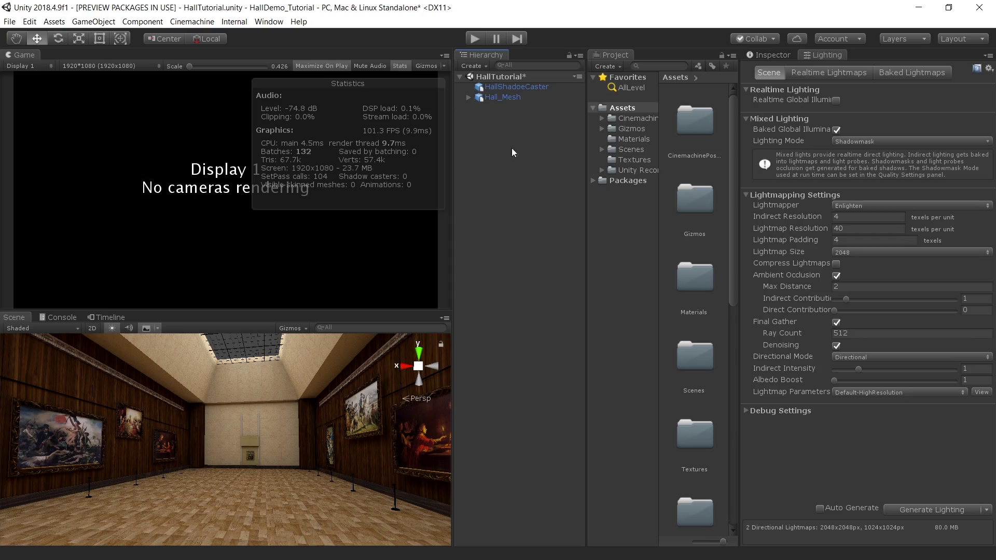
# Enlarge the Scene view to look around the unlit hall interior, and restore the layout
pyautogui.hotkey('shift', 'space')
pyautogui.press('w')
pyautogui.moveTo(566, 398); pyautogui.dragTo(531, 373, button='right')
pyautogui.hotkey('shift', 'space')
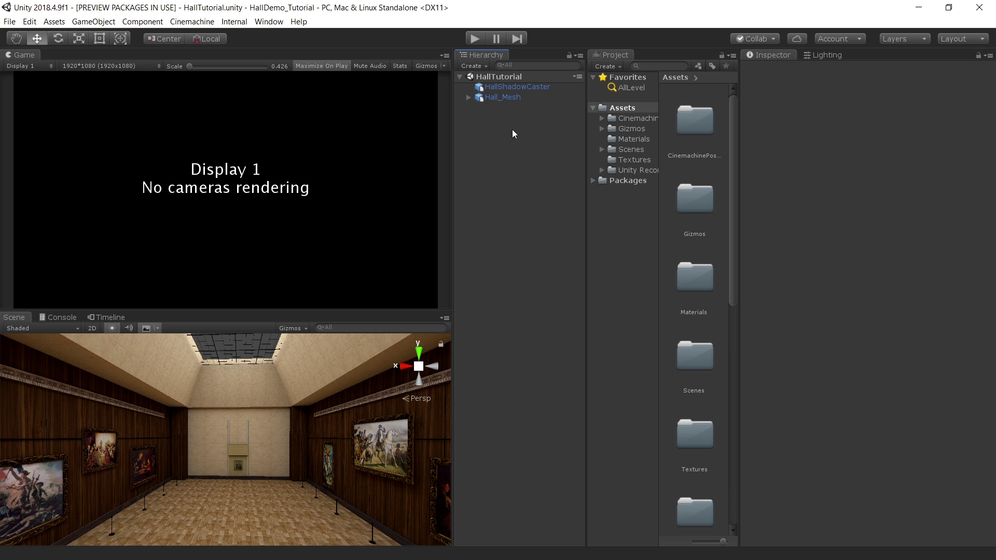
# Inspect the Hall_Mesh object, and frame HallShadowCaster in the Scene view to see its shape
pyautogui.click(504, 97)
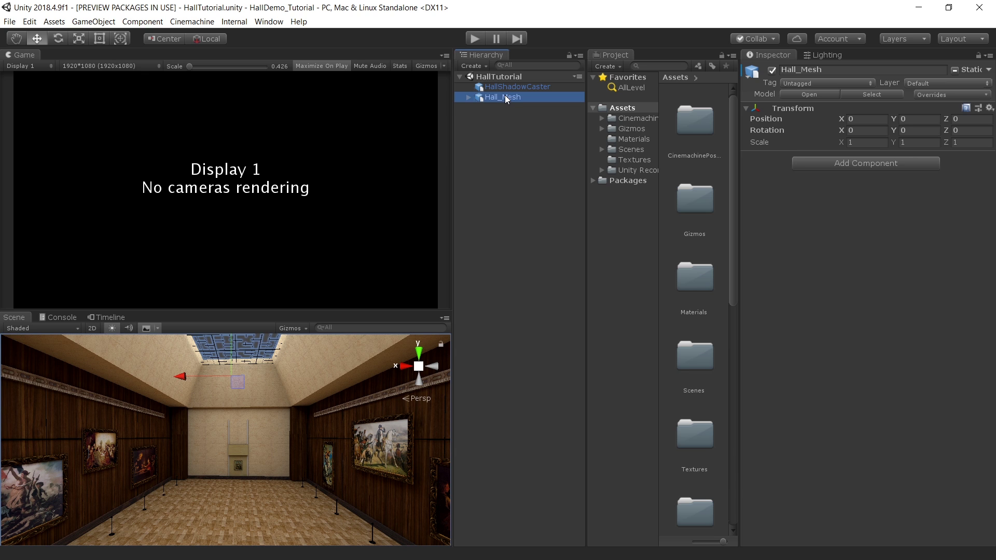
pyautogui.click(568, 214)
pyautogui.click(531, 86)
pyautogui.press('f')
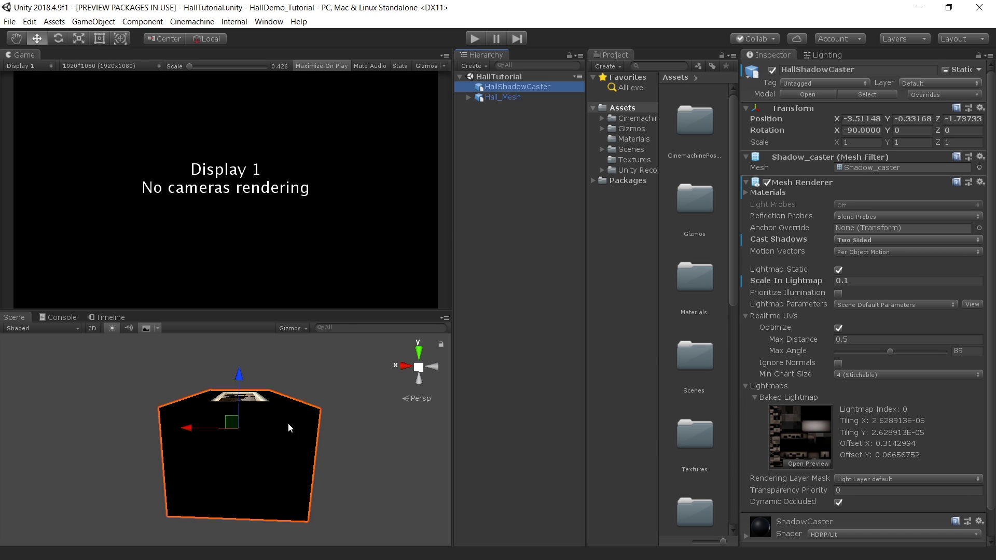
# Review which static flags are enabled on Hall_Mesh and on HallShadowCaster, leaving them as they are
pyautogui.click(513, 98)
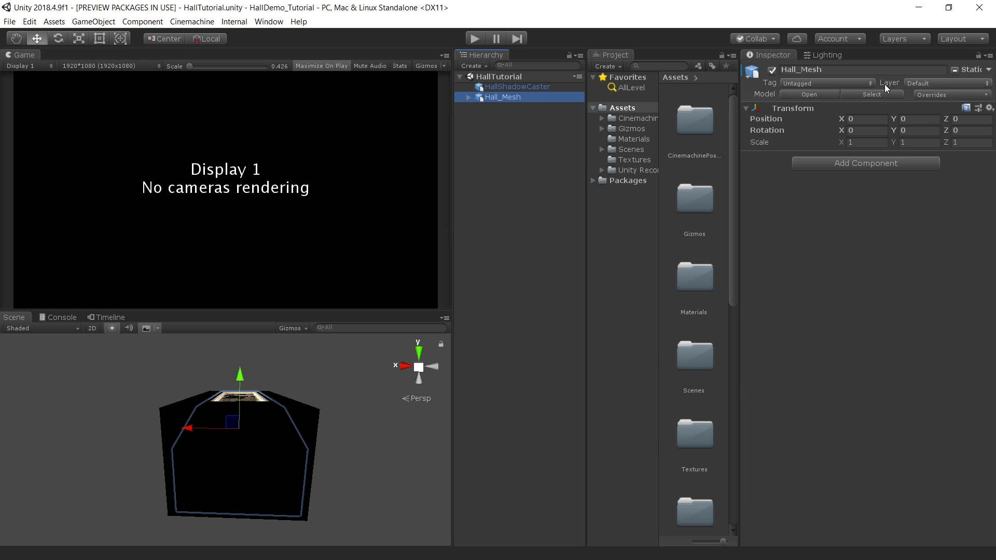
pyautogui.click(987, 70)
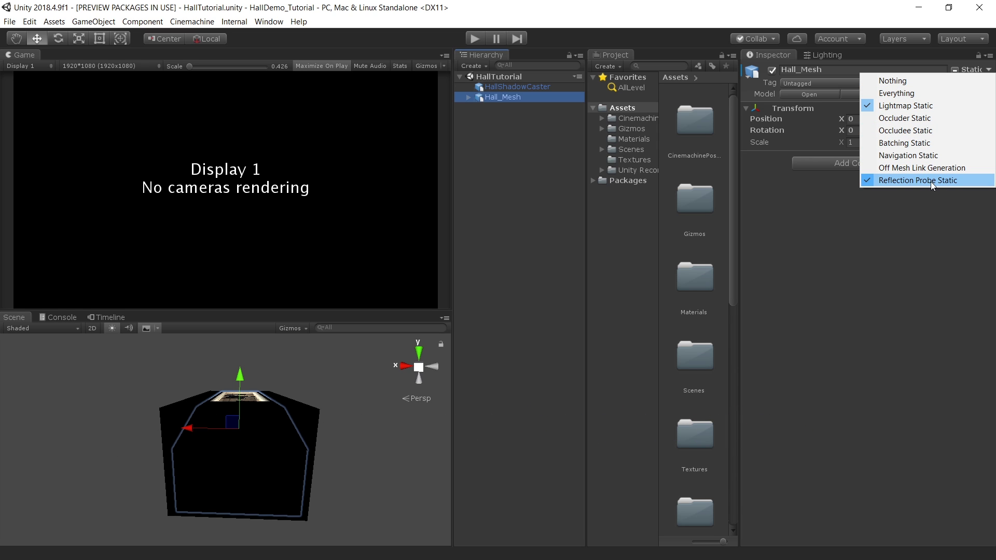
pyautogui.click(518, 87)
pyautogui.click(979, 71)
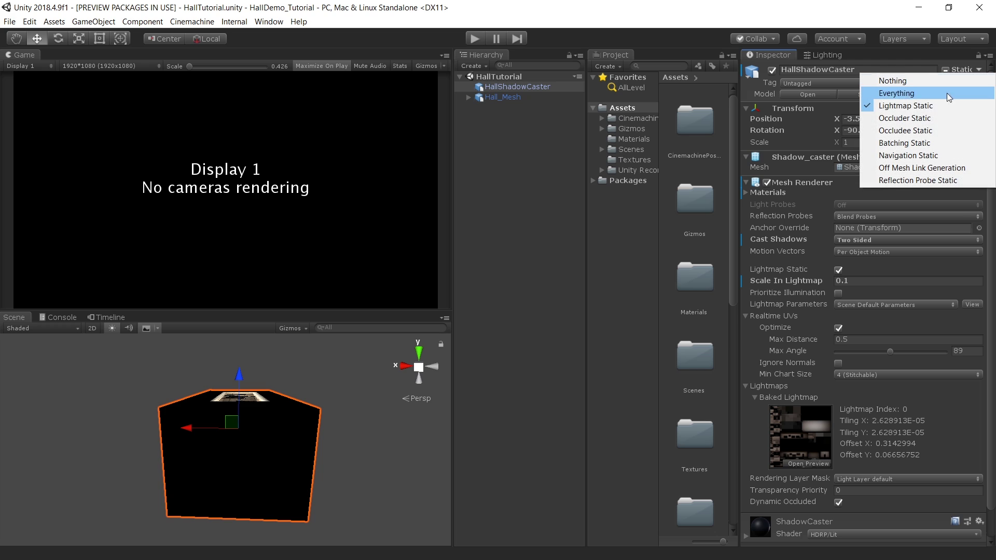
pyautogui.click(577, 233)
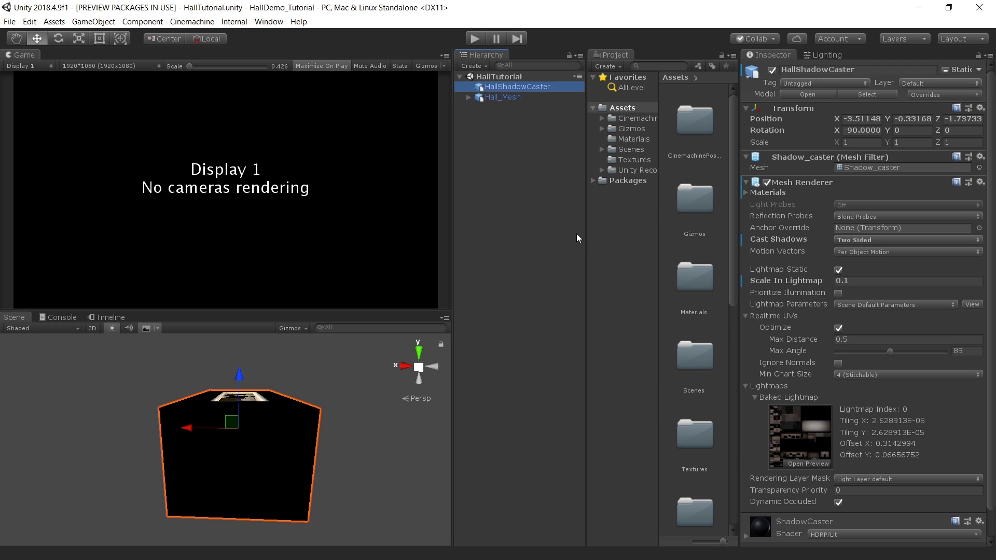
# Try Shadows Only as HallShadowCaster's Cast Shadows mode, undo it, and check the Scale In Lightmap field
pyautogui.click(867, 240)
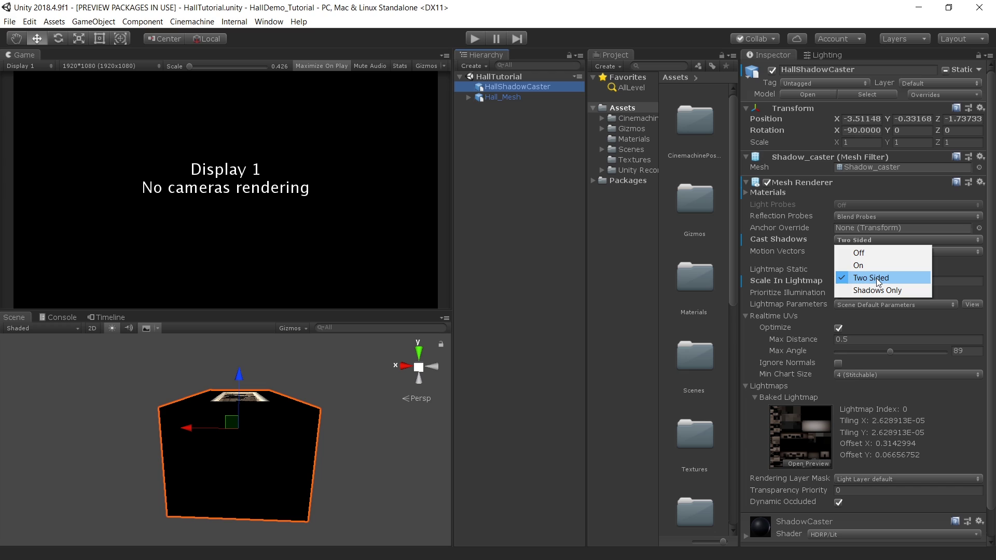
pyautogui.click(889, 290)
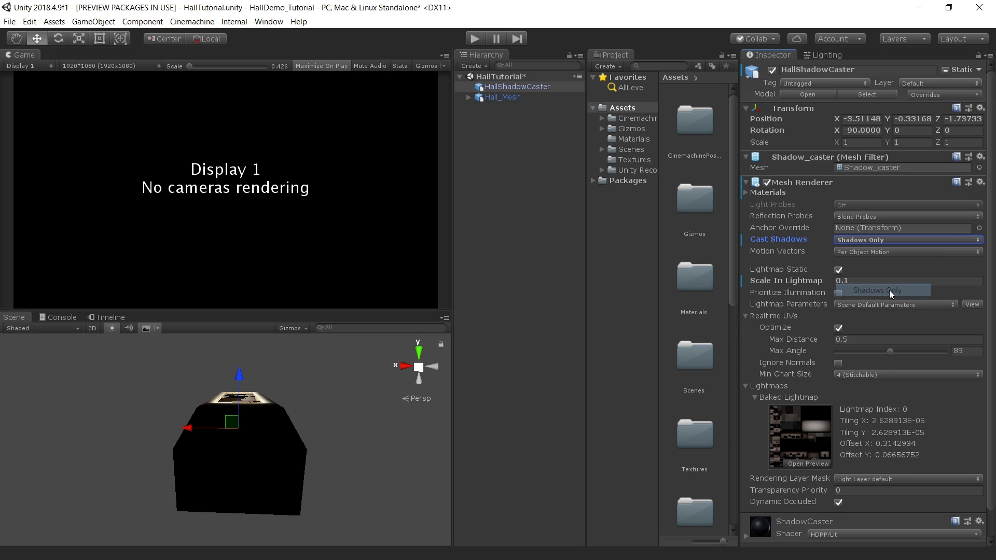
pyautogui.hotkey('ctrl', 'z')
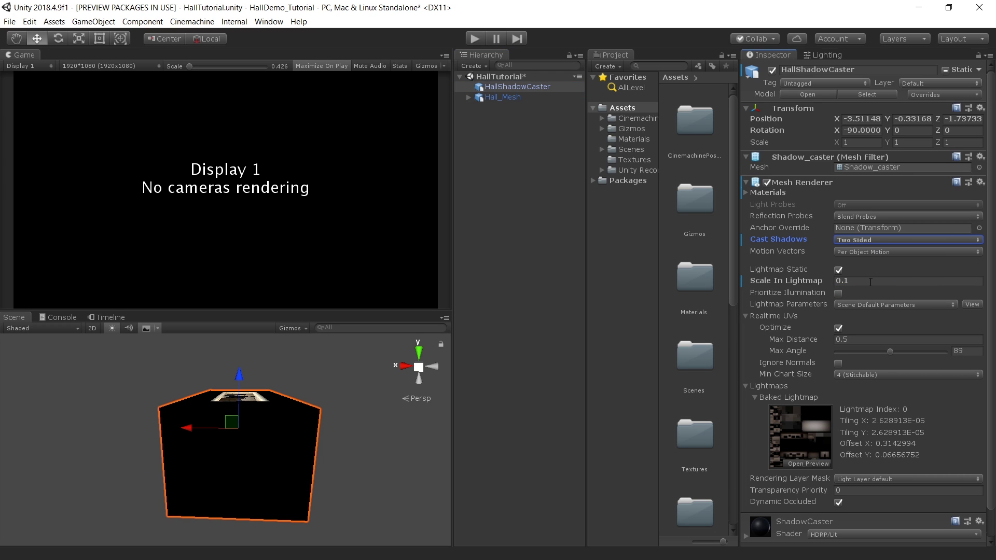
pyautogui.click(876, 281)
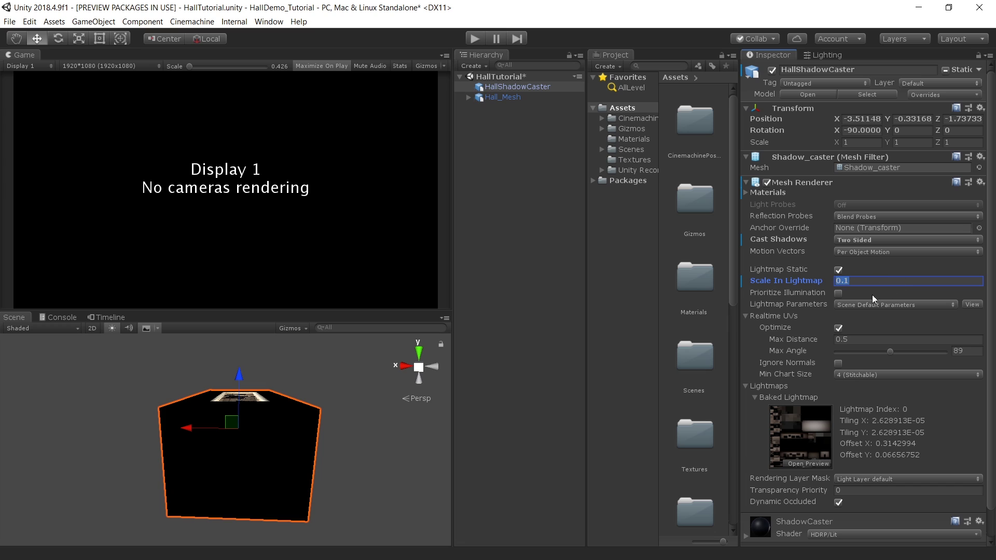
pyautogui.click(510, 259)
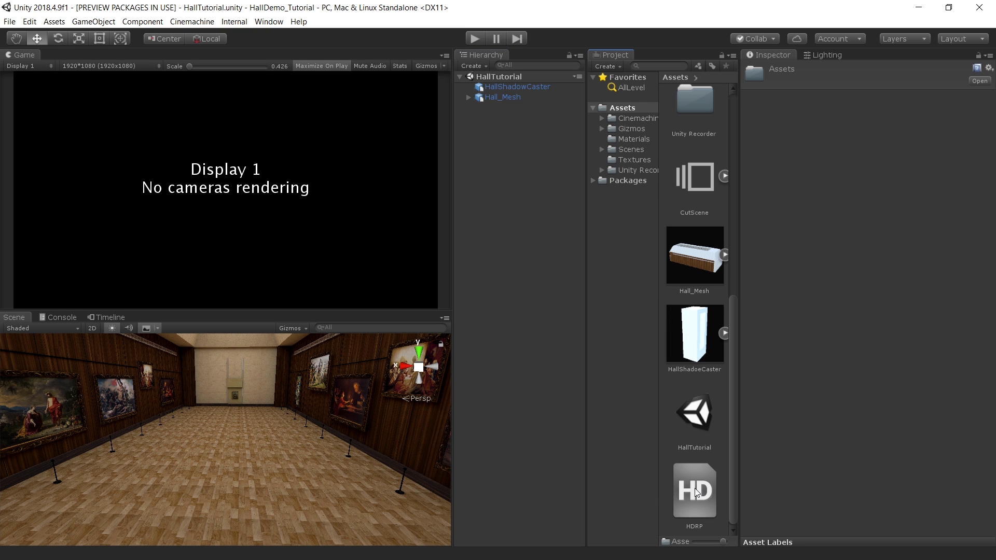
# Examine the HDRP asset's settings and locate the option for creating a High Definition Render Pipeline Asset
pyautogui.click(695, 491)
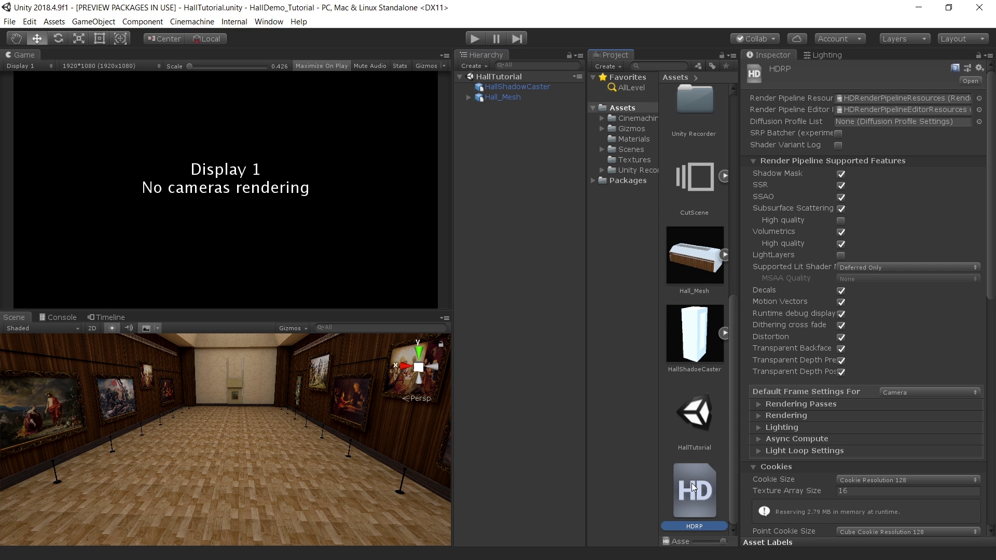
pyautogui.rightClick(665, 456)
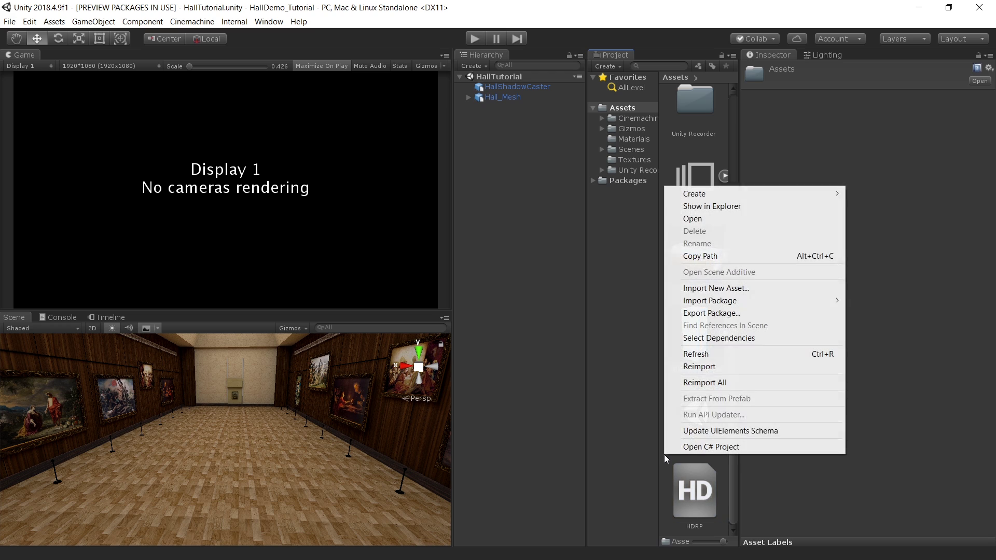
pyautogui.moveTo(703, 196)
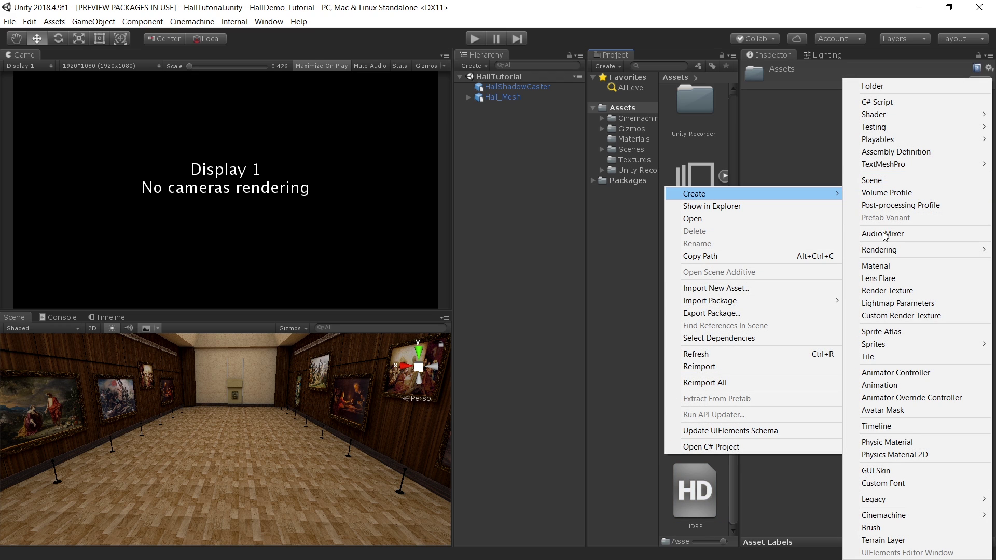
pyautogui.moveTo(883, 249)
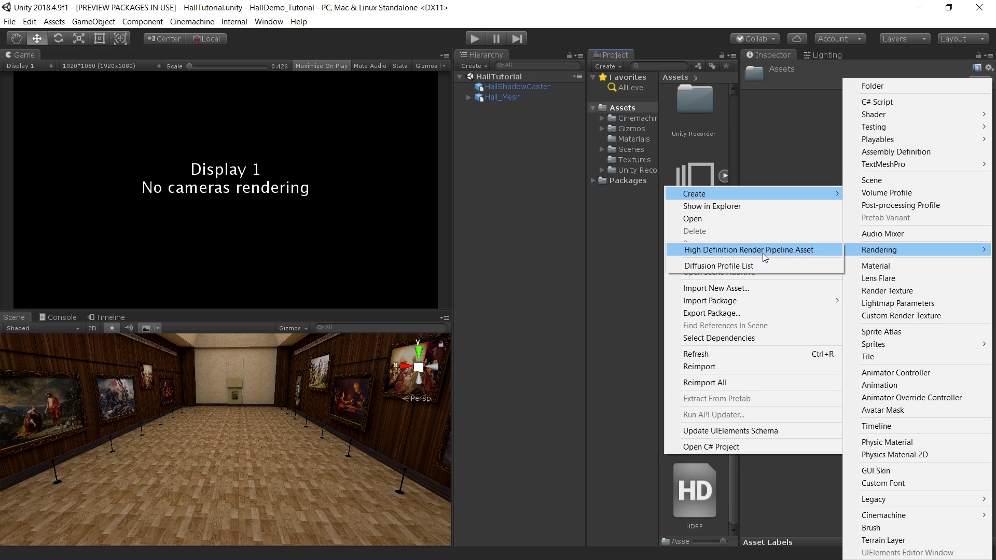
pyautogui.click(781, 250)
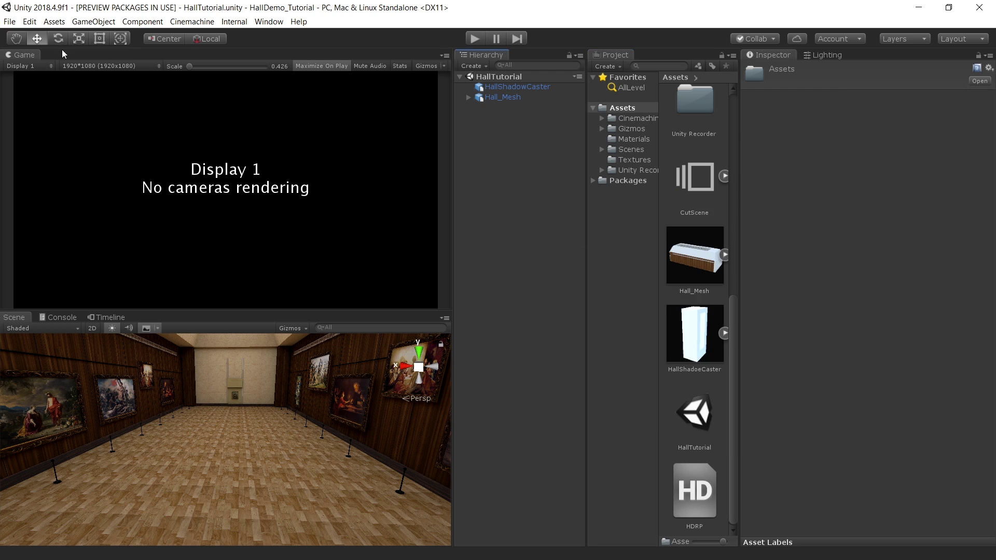
# Check the Scriptable Render Pipeline asset assigned in the Graphics project settings, keeping HDRP, and close the settings
pyautogui.click(30, 22)
pyautogui.click(67, 272)
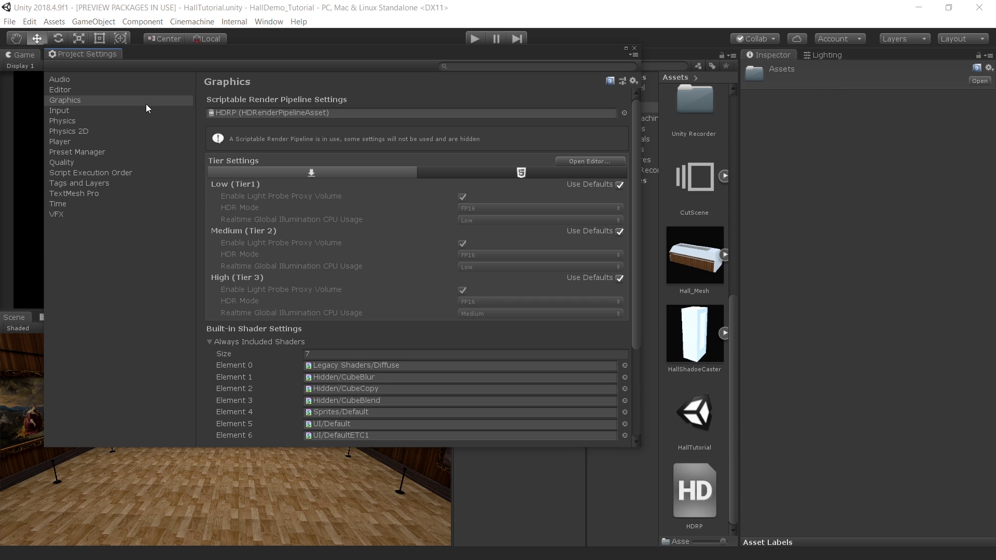
pyautogui.click(625, 113)
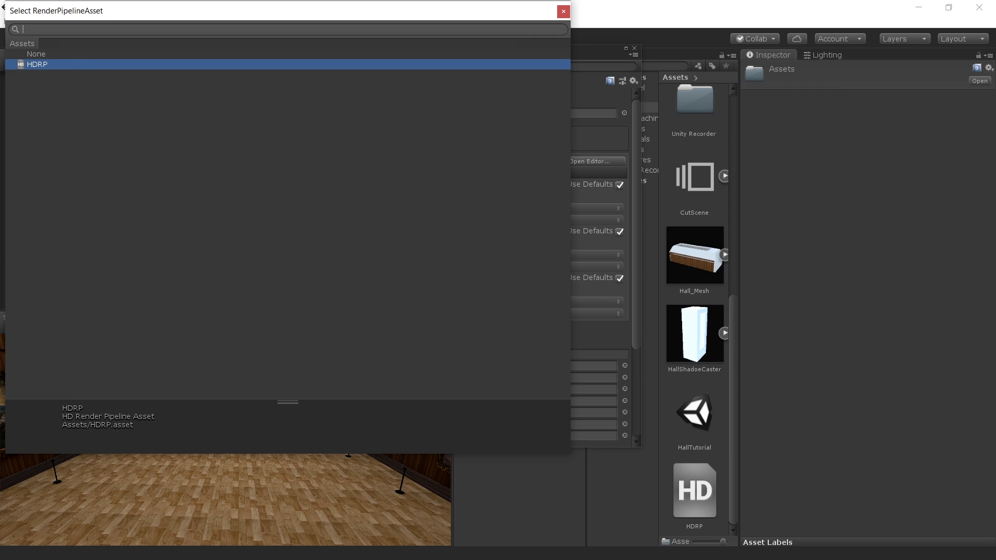
pyautogui.click(560, 14)
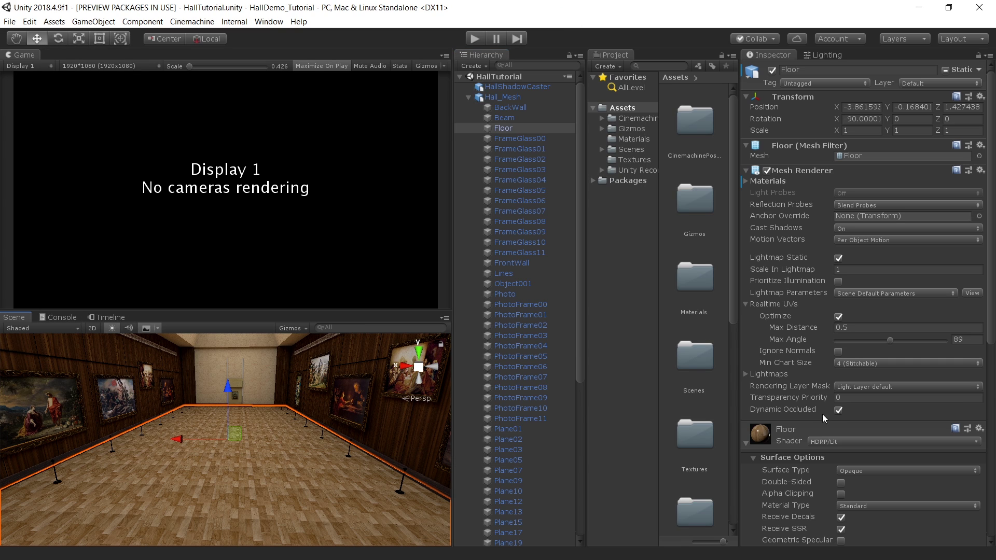
# Examine the Floor material's surface inputs and Base Map texture, and the metallic setting of the Side_Walls Wood material
pyautogui.scroll(-4, 838, 410)
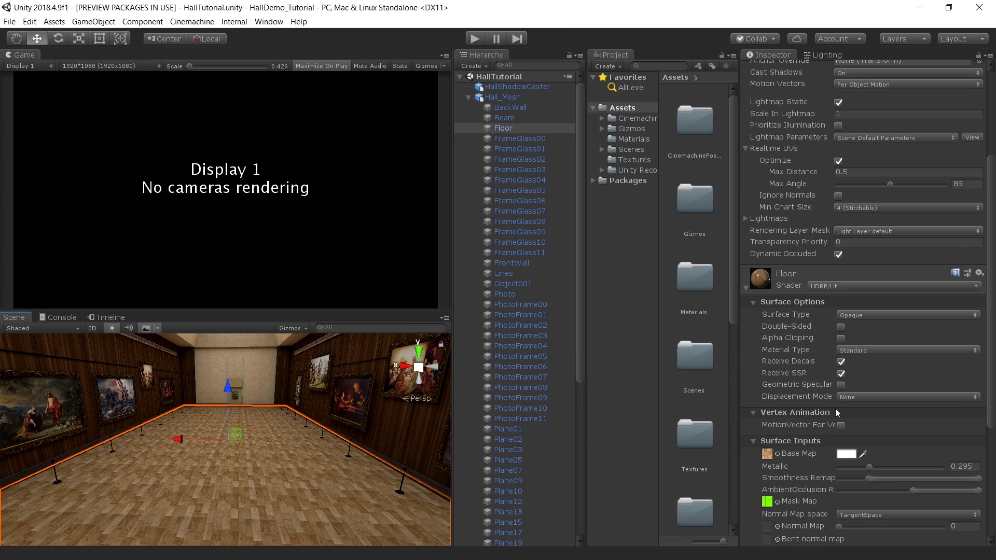
pyautogui.scroll(-3, 836, 409)
pyautogui.click(776, 338)
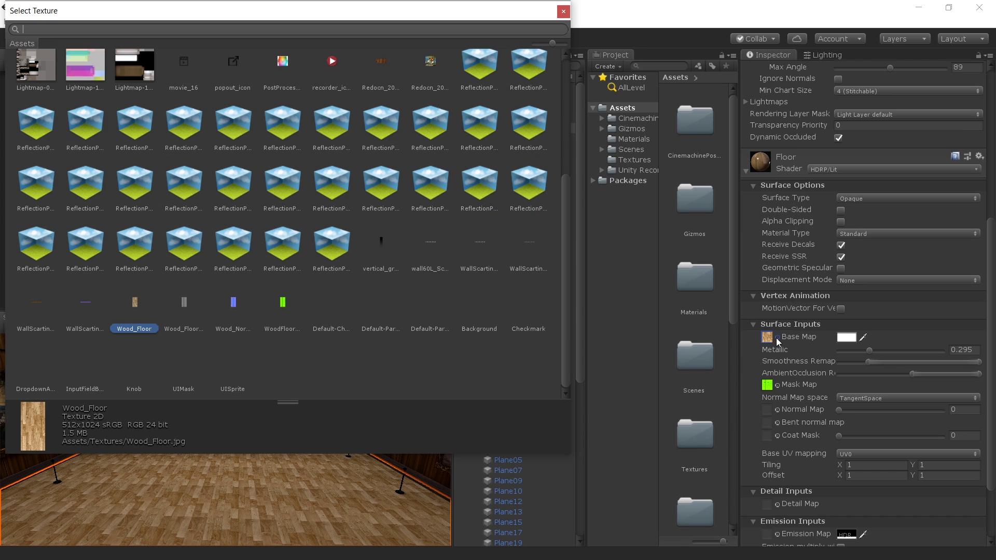
pyautogui.click(563, 11)
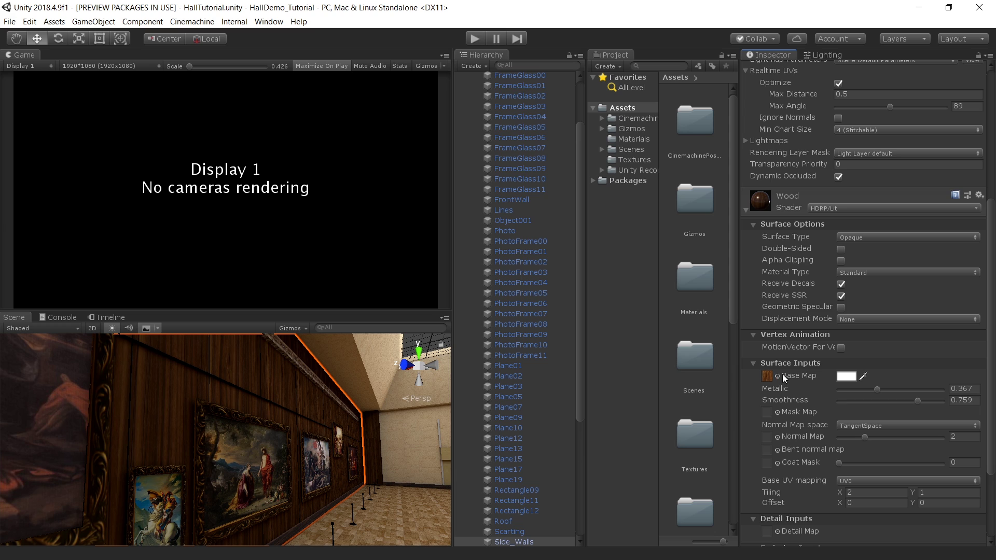
pyautogui.click(877, 390)
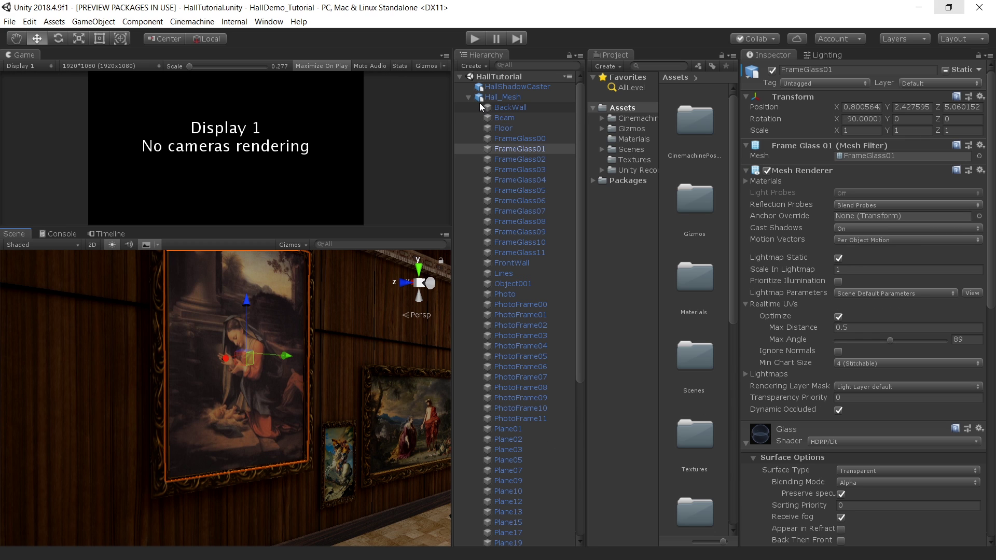
# Try moving the FrameGlass01 pane off its painting, undo the move, and examine the Glass material's settings
pyautogui.moveTo(278, 354); pyautogui.dragTo(359, 348)
pyautogui.hotkey('ctrl', 'z')
pyautogui.scroll(-10, 837, 422)
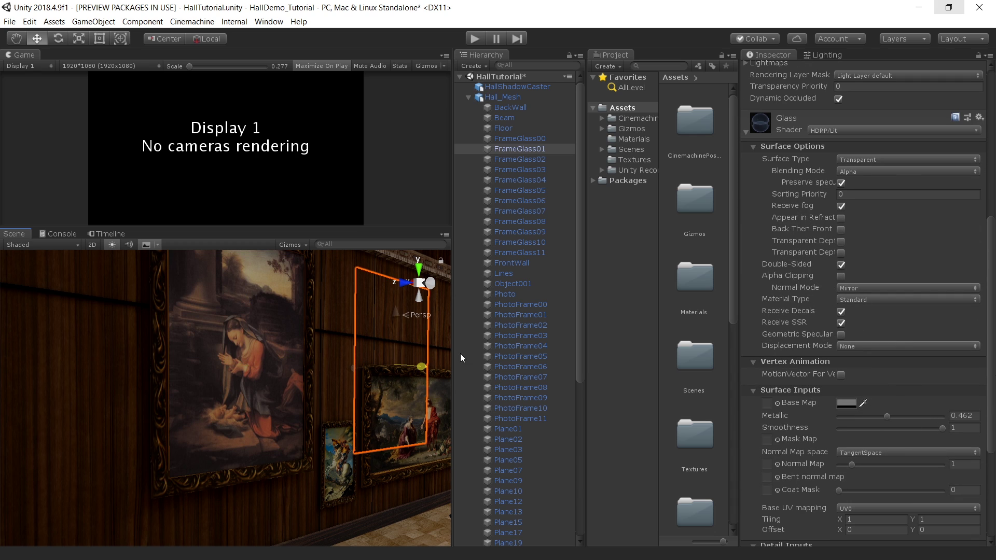
# Examine the material settings of the Plane01 painting and the surface inputs of the PhotoFrame00 frame material
pyautogui.click(241, 355)
pyautogui.scroll(-8, 886, 446)
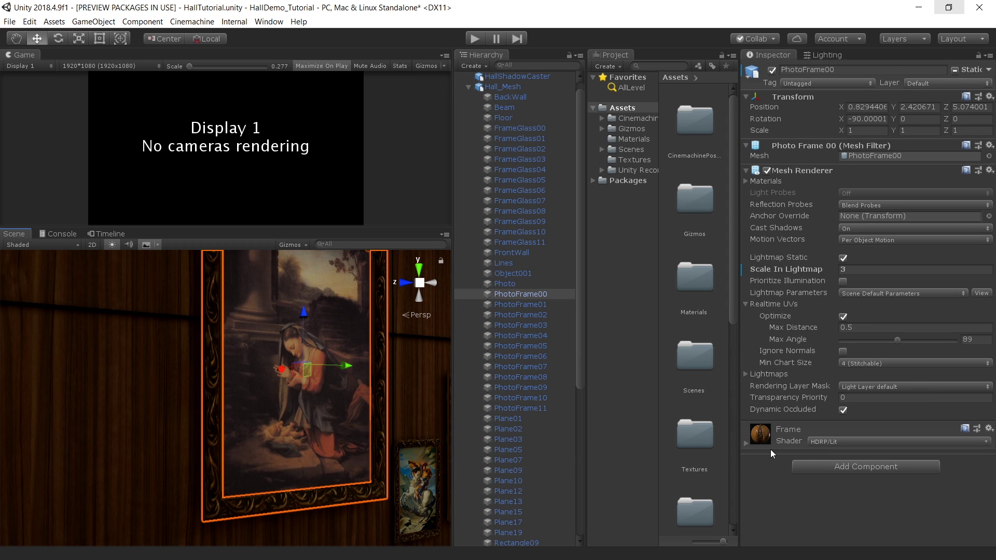
pyautogui.click(771, 450)
pyautogui.scroll(-15, 771, 312)
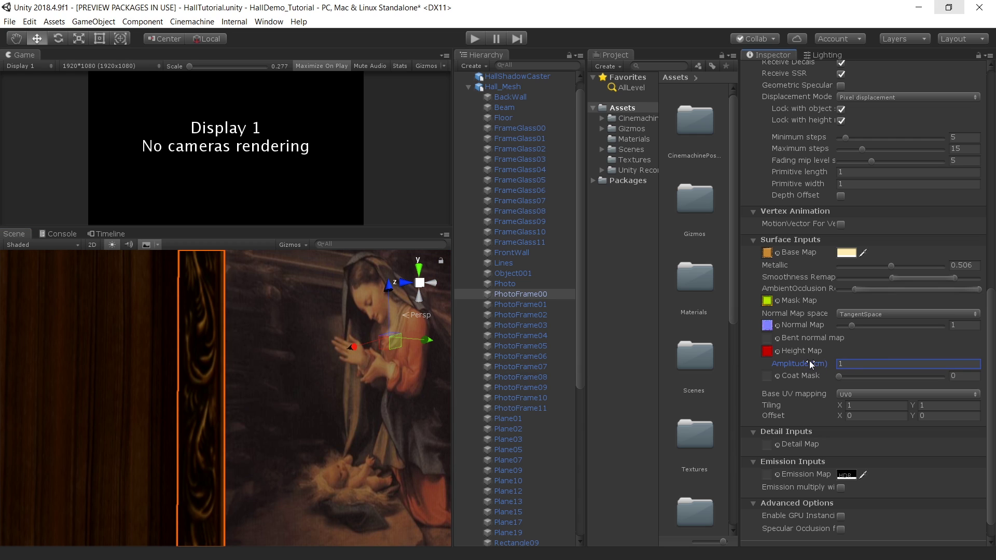
# Examine the Chrome material's surface options and inputs on the Stand008 barrier post
pyautogui.write('3.97')
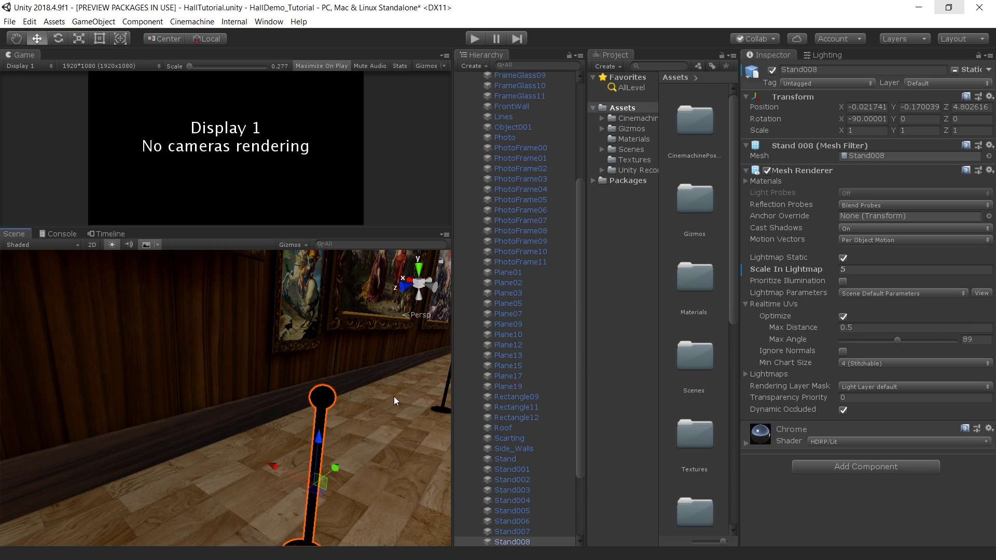
pyautogui.click(747, 443)
pyautogui.scroll(-4, 761, 453)
pyautogui.scroll(-4, 761, 453)
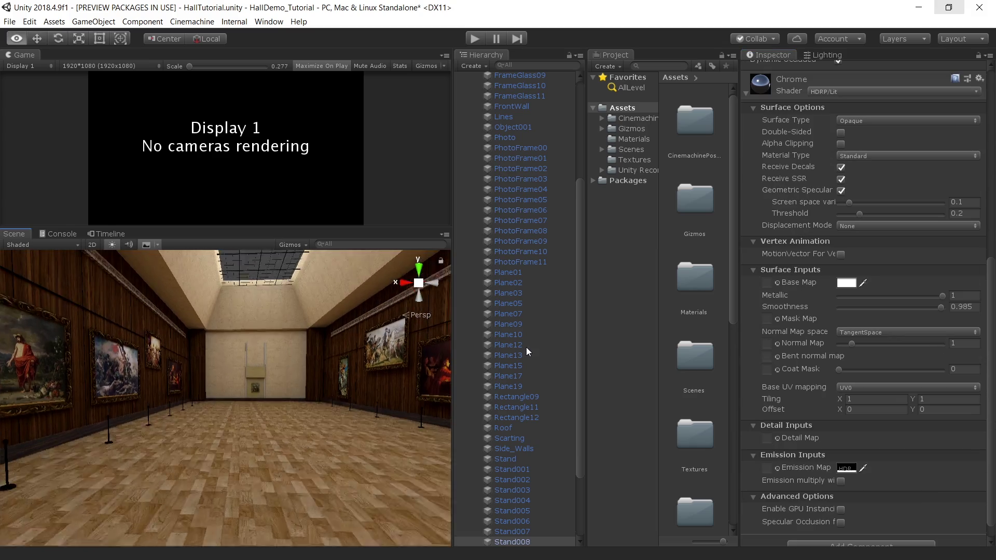
pyautogui.press('e')
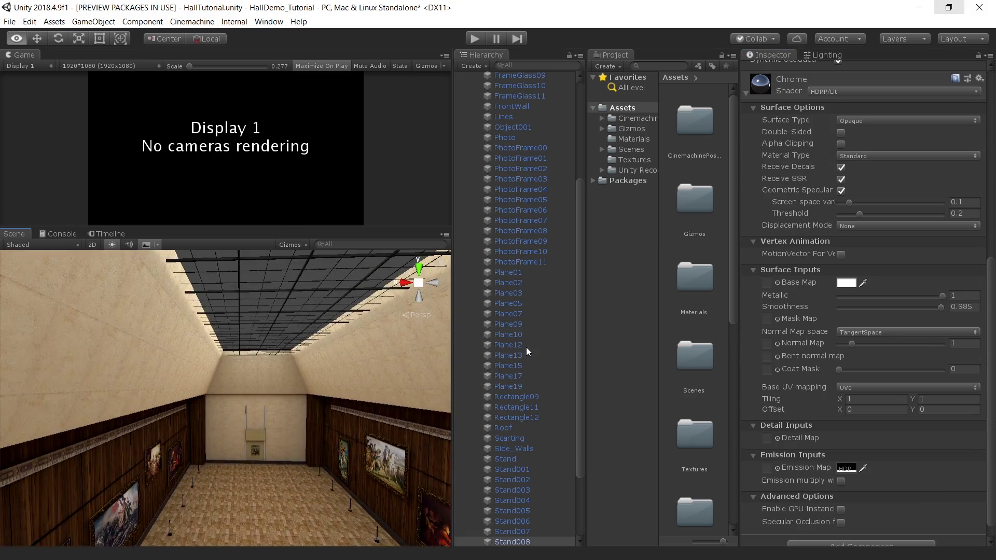
pyautogui.moveTo(526, 347)
pyautogui.mouseDown(button='right')
pyautogui.moveTo(468, 417)
pyautogui.moveTo(582, 384)
pyautogui.mouseUp(button='right')
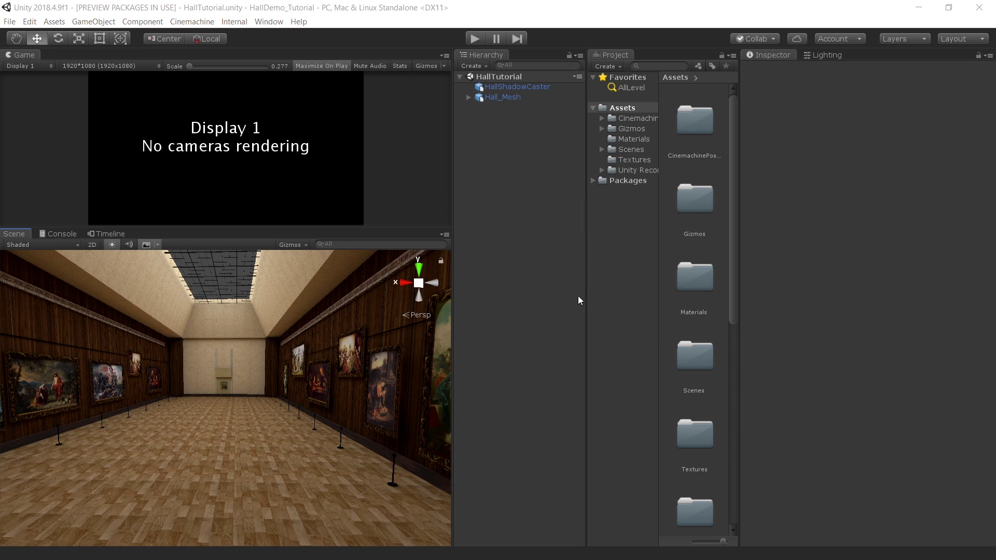
# Add a camera to the scene and align it with the current view down the length of the hall
pyautogui.rightClick(490, 190)
pyautogui.click(534, 382)
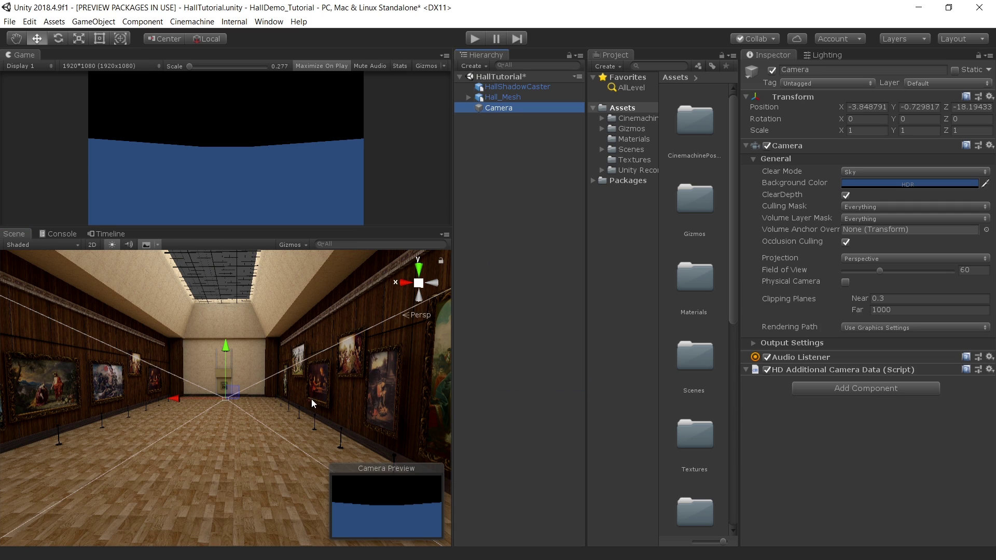
pyautogui.moveTo(312, 400); pyautogui.dragTo(298, 345, button='right')
pyautogui.click(511, 108)
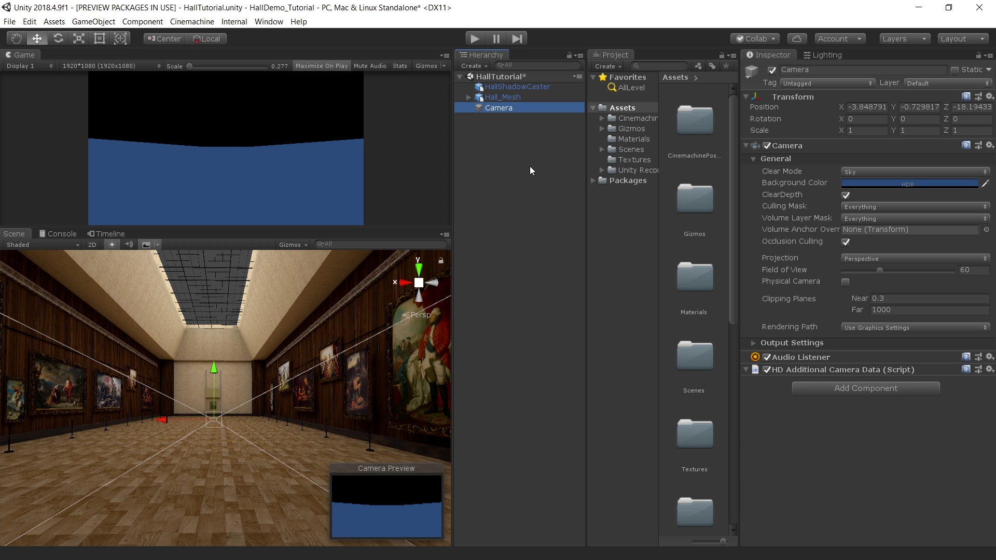
pyautogui.hotkey('ctrl', 'shift', 'f')
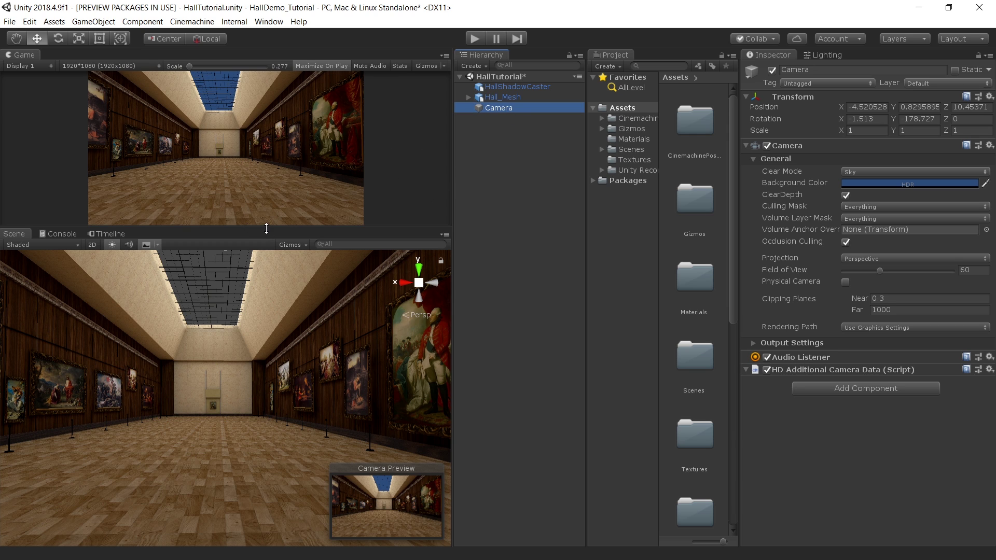
# Enlarge the Game view by shrinking the Scene view beneath it, and save the scene
pyautogui.moveTo(266, 229); pyautogui.dragTo(266, 335)
pyautogui.click(481, 262)
pyautogui.hotkey('ctrl', 's')
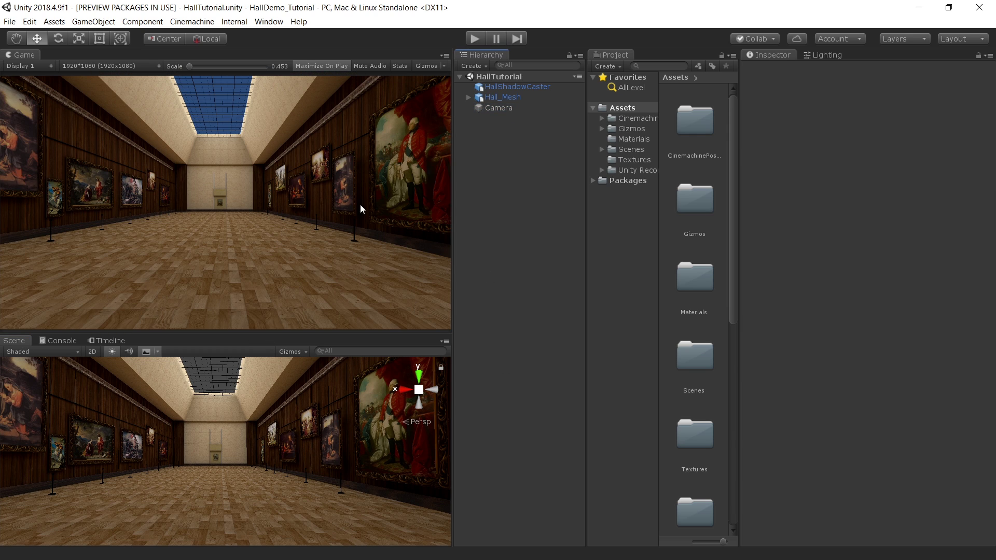
# Add a Scene Settings rendering object with its Fog Type set to None, and save the scene
pyautogui.rightClick(487, 156)
pyautogui.moveTo(525, 337)
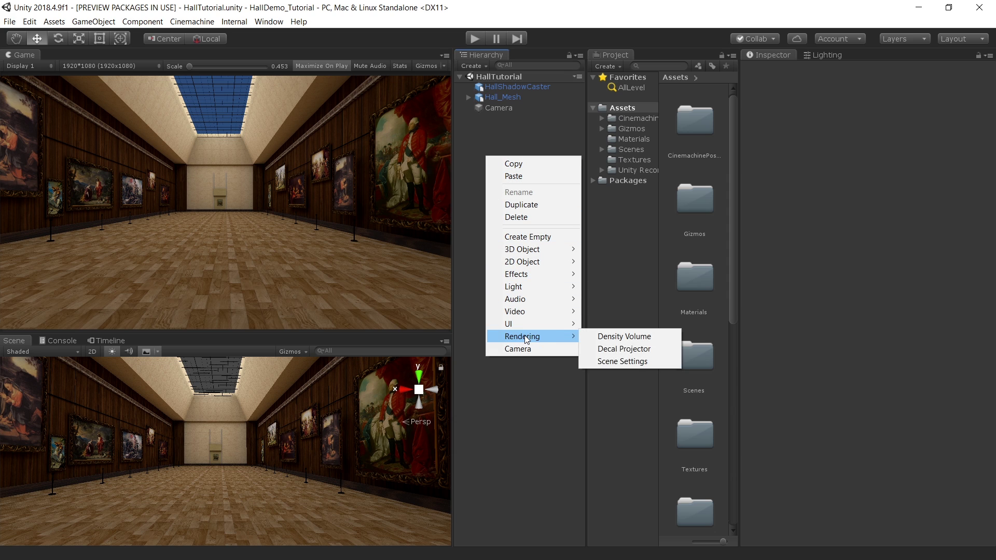
pyautogui.click(602, 364)
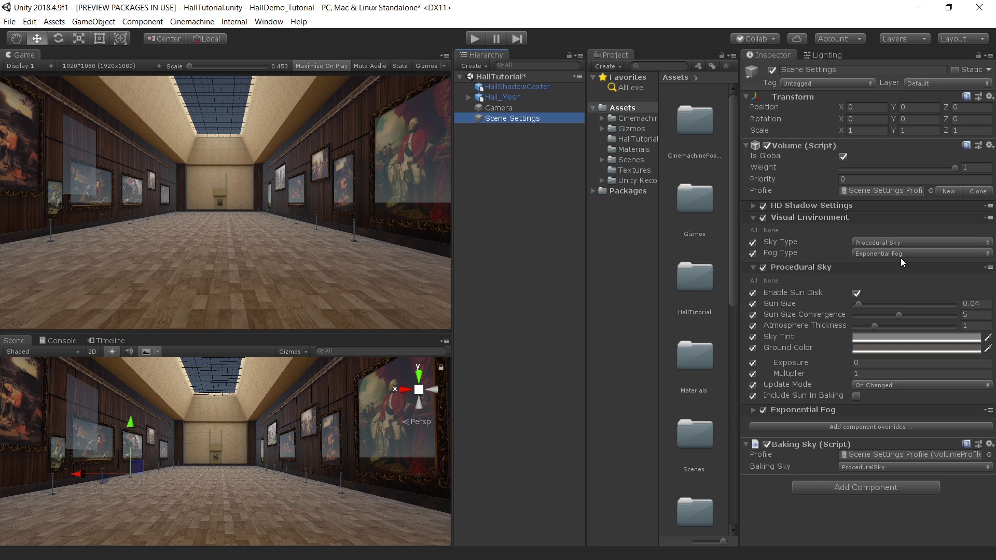
pyautogui.click(884, 253)
pyautogui.click(888, 267)
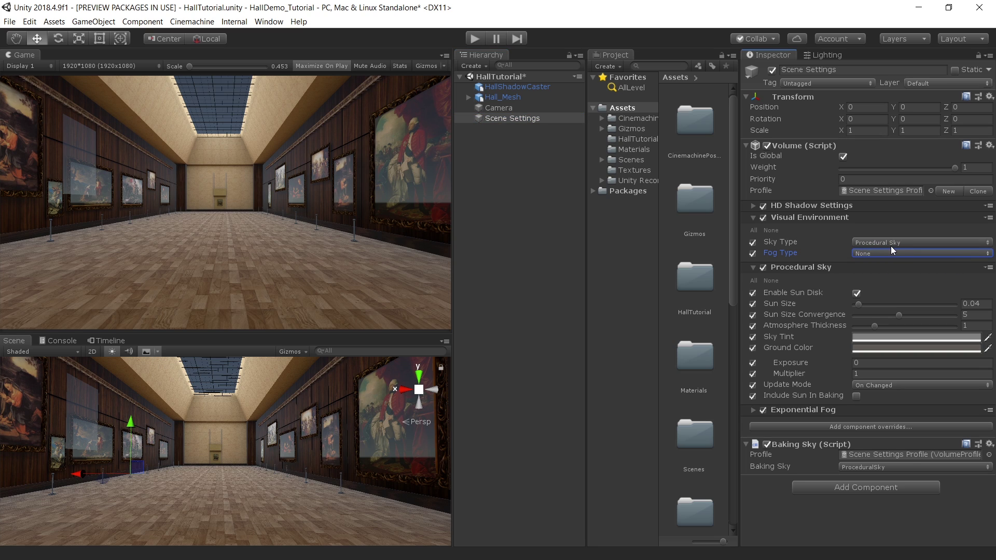
pyautogui.click(523, 225)
pyautogui.hotkey('ctrl', 's')
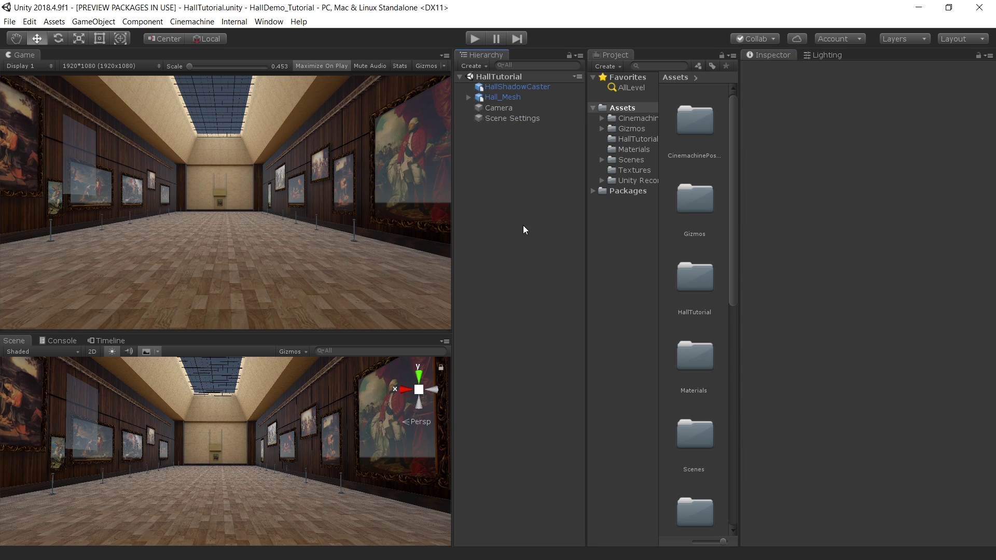
# Review the lightmapper choices in the scene's Lighting settings and reset those settings to their defaults
pyautogui.click(827, 54)
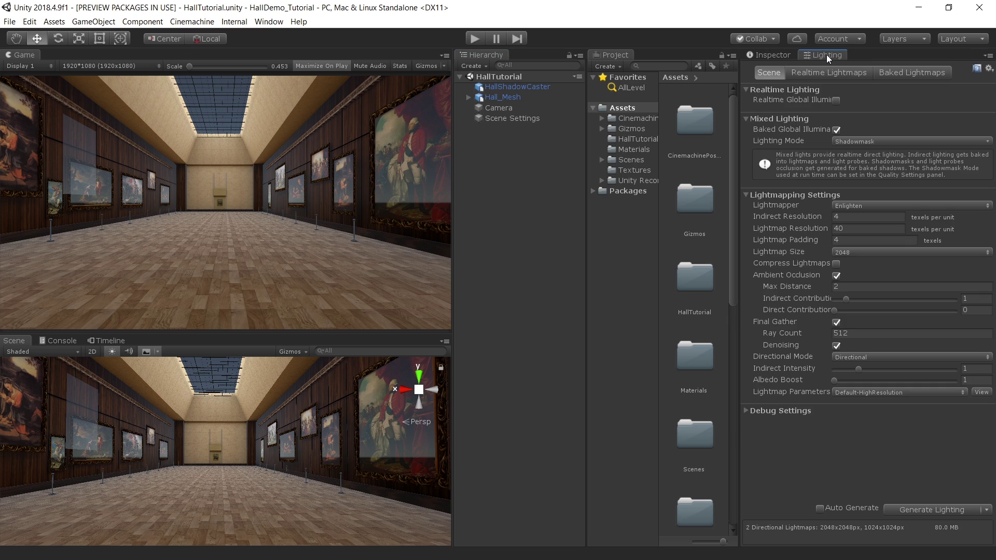
pyautogui.click(875, 205)
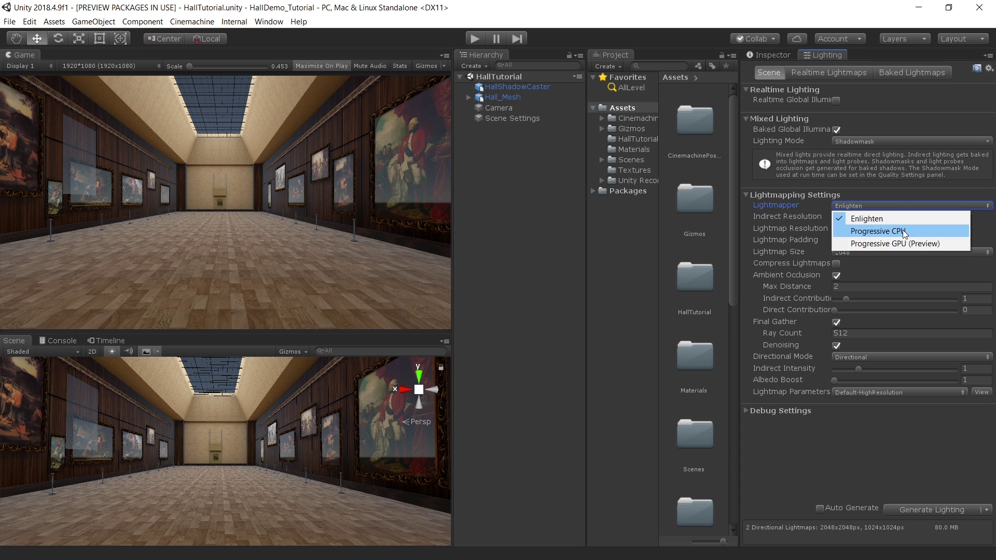
pyautogui.click(917, 198)
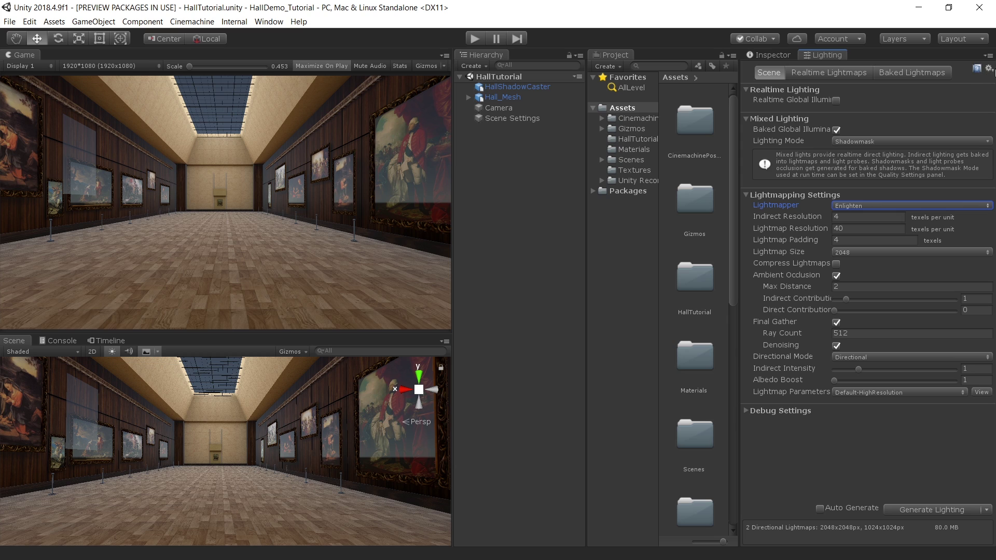
pyautogui.click(989, 68)
pyautogui.click(957, 82)
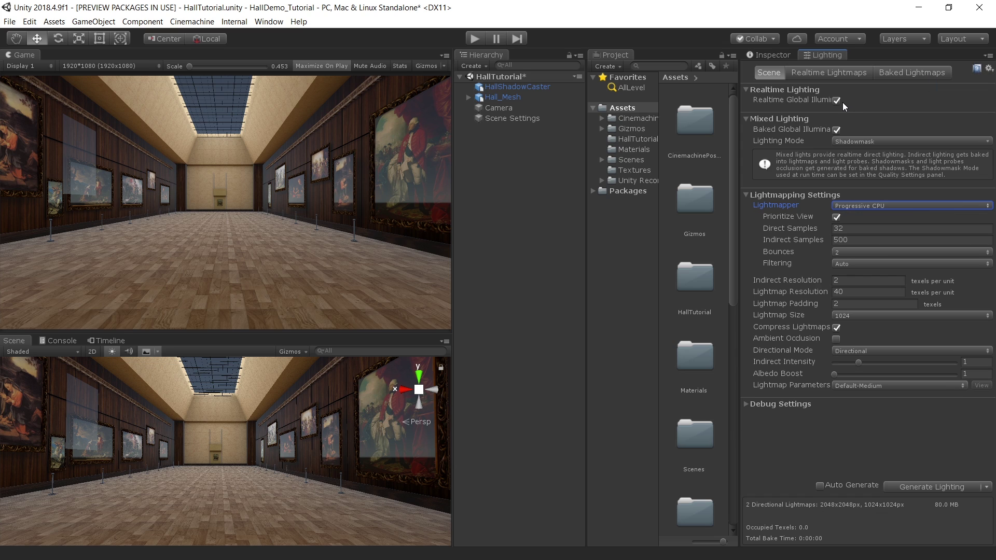
# Turn off Realtime Global Illumination and set the lightmapper to Enlighten
pyautogui.click(836, 101)
pyautogui.click(913, 206)
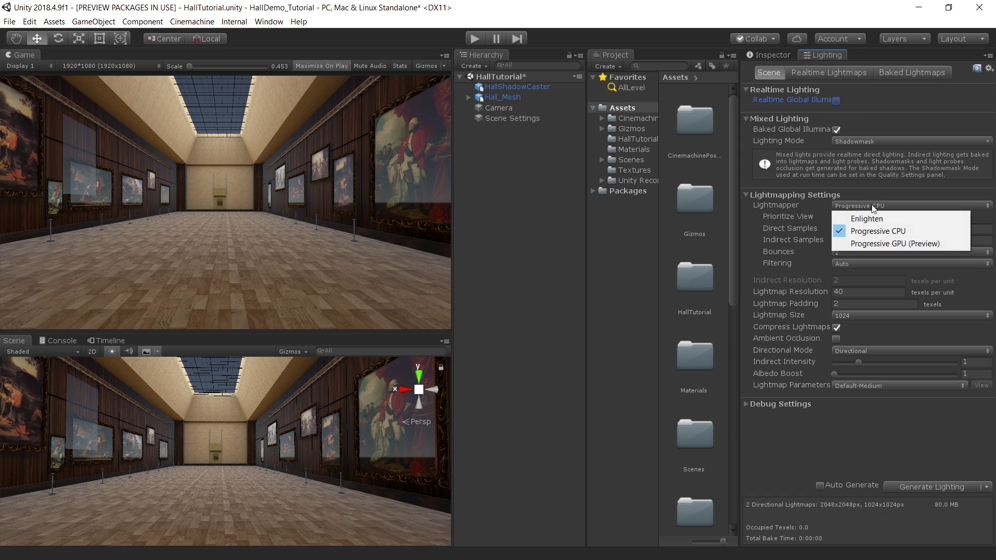
pyautogui.click(877, 219)
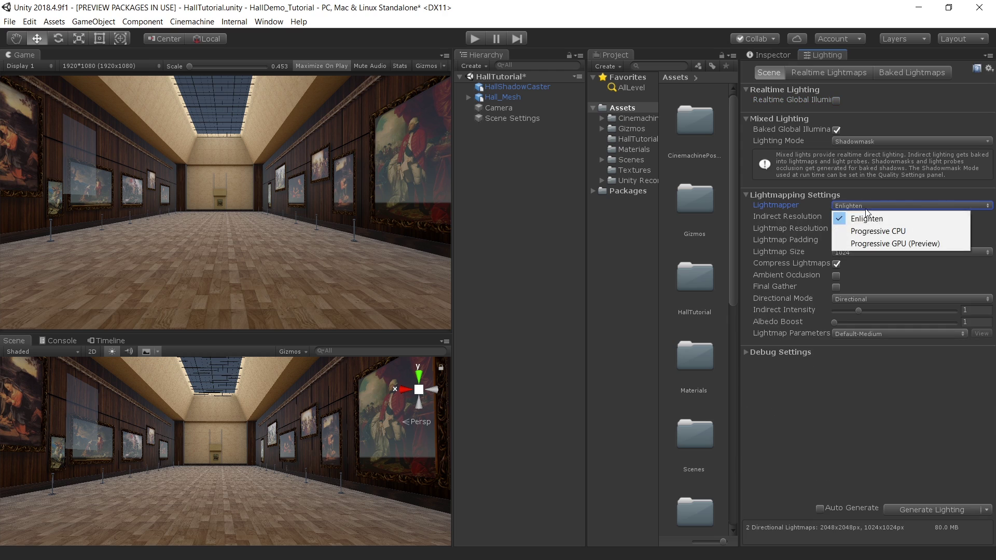
# Set Lightmap Resolution to 10 texels per unit, disable lightmap compression, enable Ambient Occlusion and Final Gather, and save the scene
pyautogui.click(860, 228)
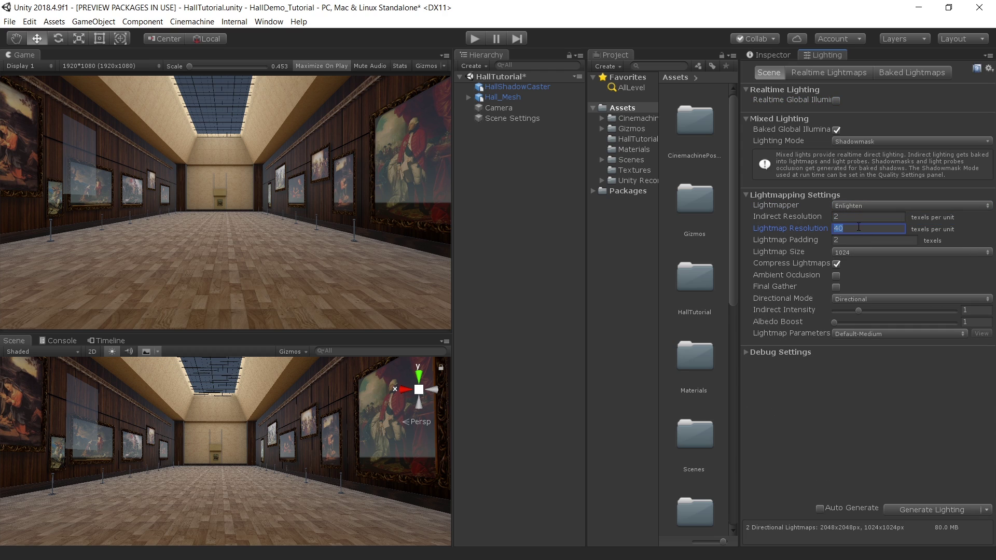
pyautogui.write('10')
pyautogui.click(837, 264)
pyautogui.click(836, 276)
pyautogui.click(837, 322)
pyautogui.hotkey('ctrl', 's')
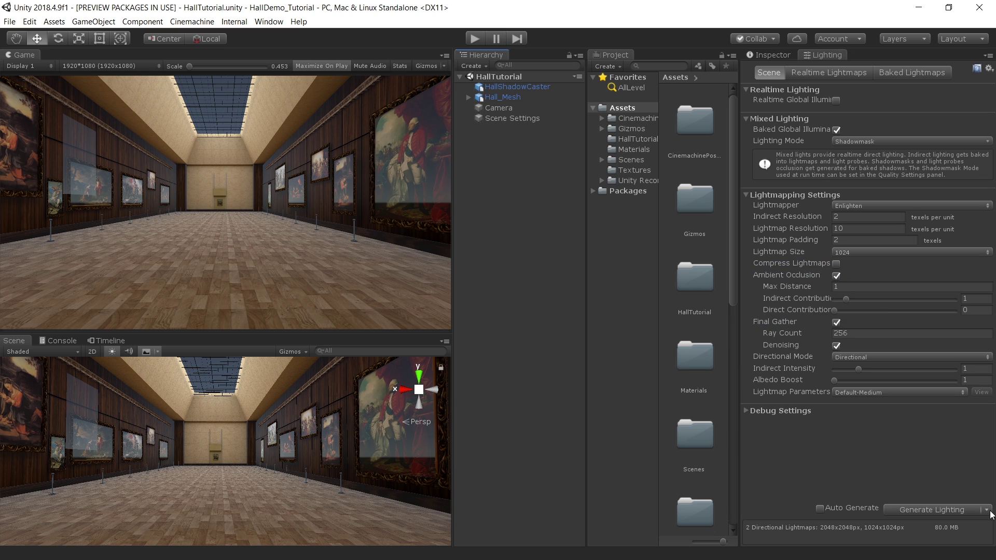
# Clear the existing baked lighting data and generate the scene's lighting anew
pyautogui.click(987, 510)
pyautogui.click(944, 533)
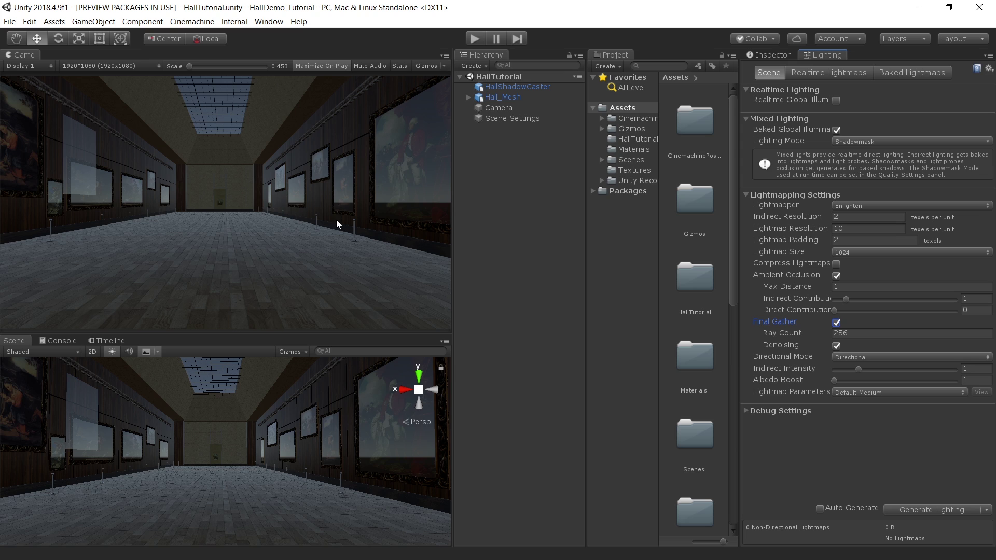
pyautogui.click(938, 512)
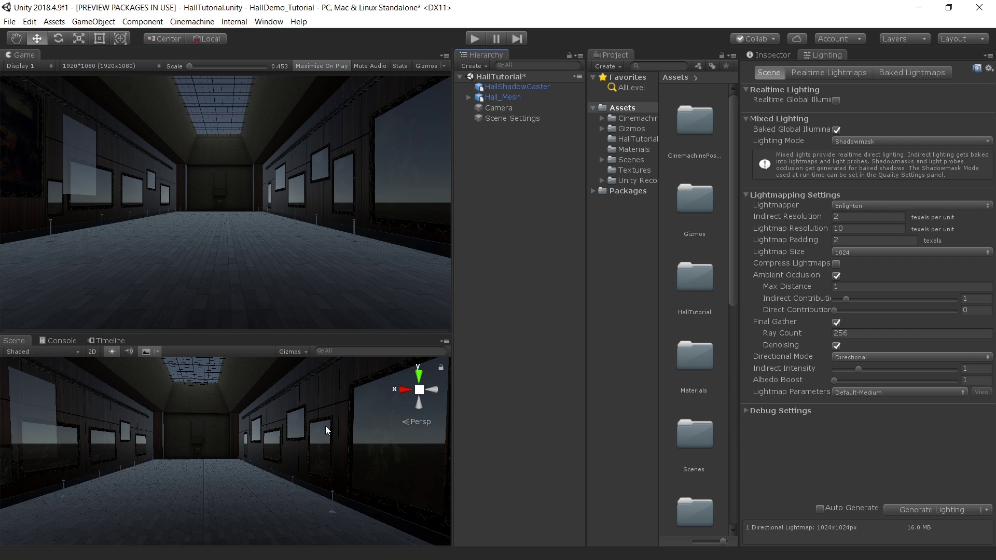
# Examine the hall's walls, floor and roof in the maximized Scene view using the Baked Lightmap draw mode
pyautogui.hotkey('shift', 'space')
pyautogui.click(60, 67)
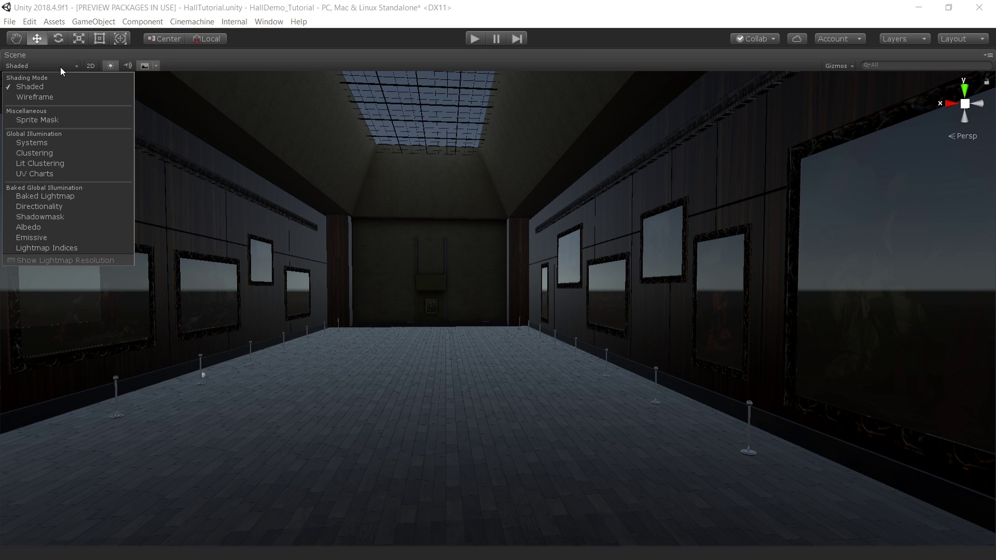
pyautogui.click(52, 197)
pyautogui.moveTo(522, 360)
pyautogui.mouseDown(button='right')
pyautogui.moveTo(494, 334)
pyautogui.moveTo(512, 337)
pyautogui.moveTo(509, 360)
pyautogui.moveTo(484, 401)
pyautogui.moveTo(538, 402)
pyautogui.moveTo(596, 372)
pyautogui.moveTo(598, 360)
pyautogui.moveTo(756, 404)
pyautogui.moveTo(535, 360)
pyautogui.moveTo(509, 327)
pyautogui.mouseUp(button='right')
pyautogui.press('w')
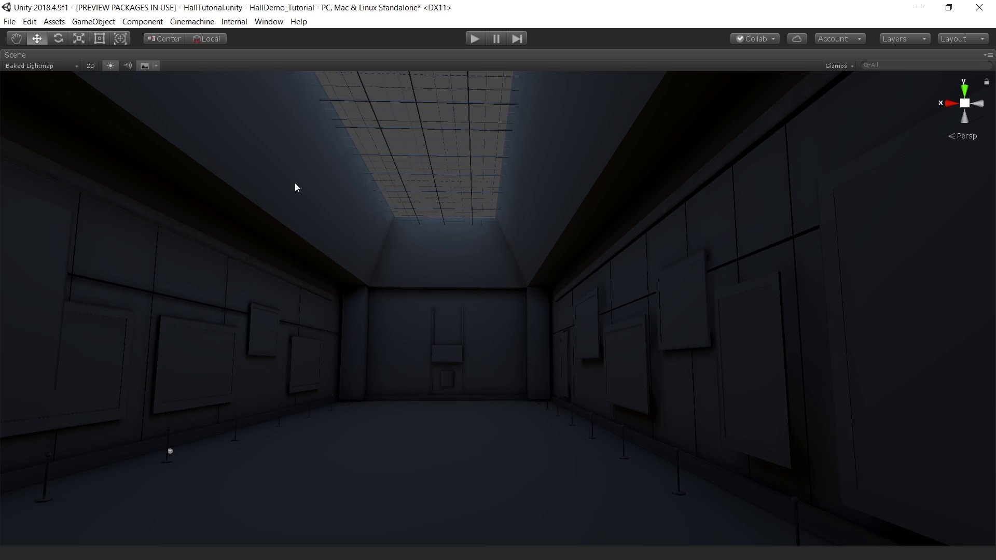
pyautogui.moveTo(411, 329); pyautogui.dragTo(420, 347, button='right')
pyautogui.hotkey('shift', 'space')
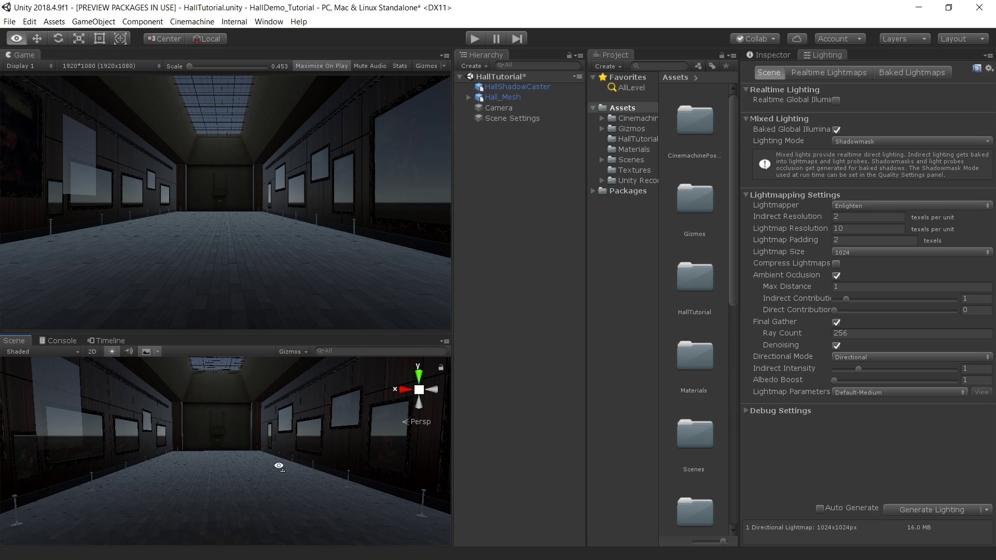
pyautogui.moveTo(278, 465); pyautogui.dragTo(240, 466, button='right')
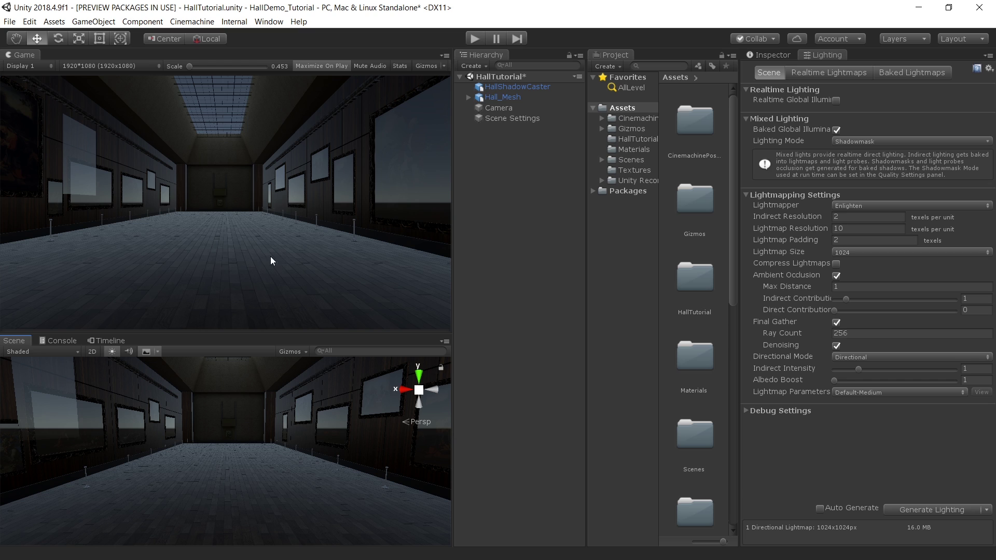
# Add a reflection probe and move it in top view to the middle of the hall, at about X -4.16, Z -2.06
pyautogui.rightClick(493, 181)
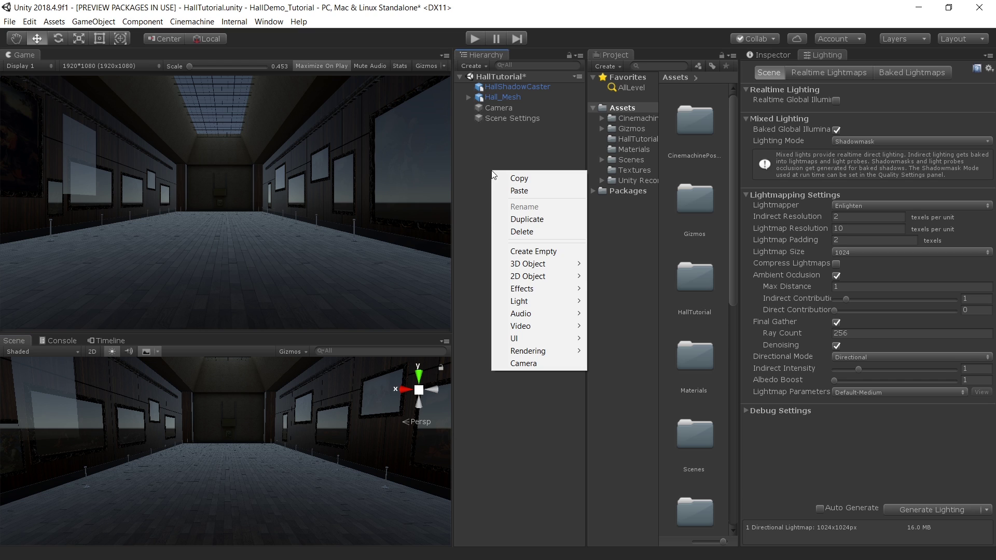
pyautogui.moveTo(540, 302)
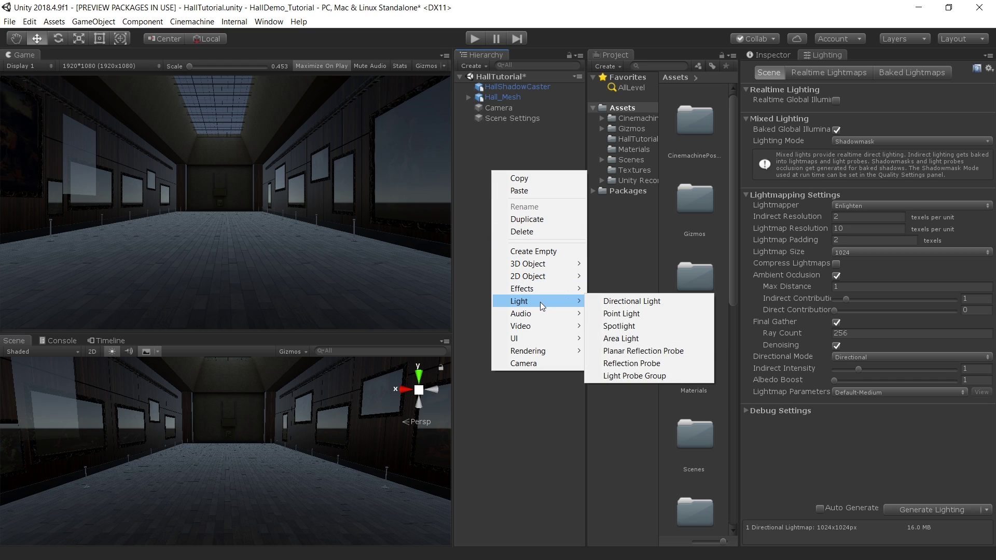
pyautogui.click(637, 364)
pyautogui.click(419, 375)
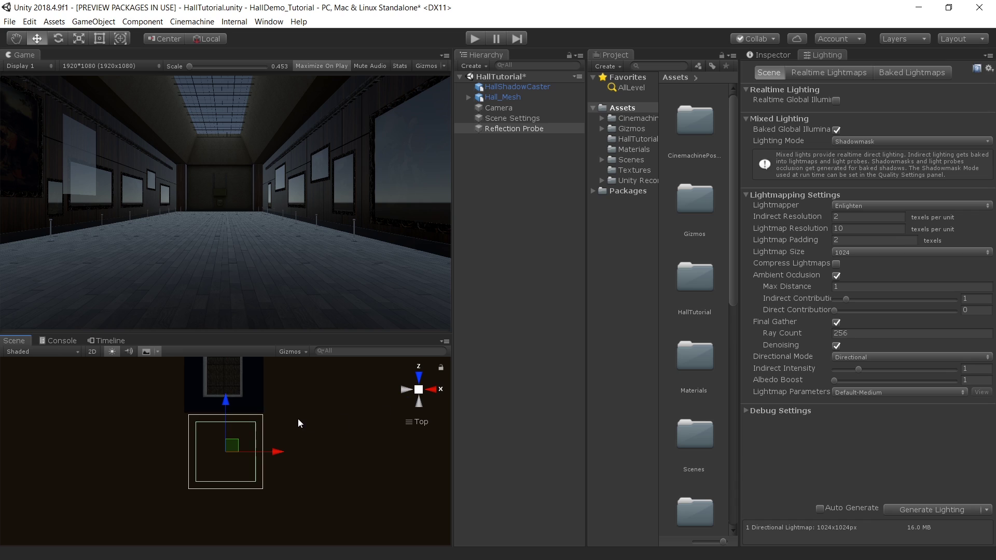
pyautogui.hotkey('shift', 'space')
pyautogui.scroll(-9, 456, 338)
pyautogui.moveTo(516, 295); pyautogui.dragTo(483, 391, button='middle')
pyautogui.moveTo(475, 403); pyautogui.dragTo(481, 204)
# Resize the reflection probe's influence box to about 12.84 × 13.4 × 30.35 and move it to about Y 3.9, Z -1.6 to enclose the hall
pyautogui.hotkey('shift', 'space')
pyautogui.moveTo(837, 299); pyautogui.dragTo(866, 299)
pyautogui.moveTo(880, 299); pyautogui.dragTo(229, 311)
pyautogui.moveTo(925, 299); pyautogui.dragTo(136, 327)
pyautogui.click(436, 249)
pyautogui.moveTo(881, 299); pyautogui.dragTo(680, 308)
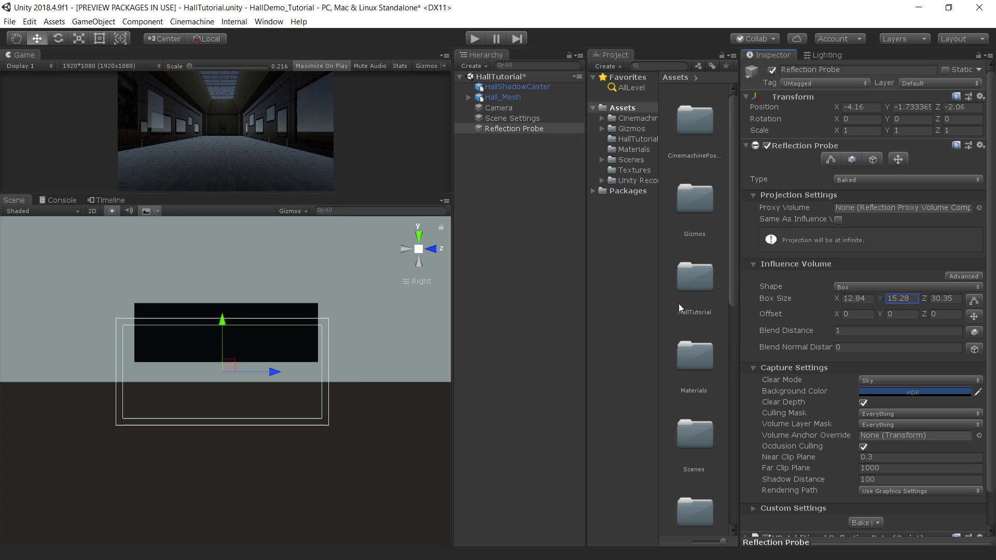
pyautogui.moveTo(229, 365); pyautogui.dragTo(240, 324)
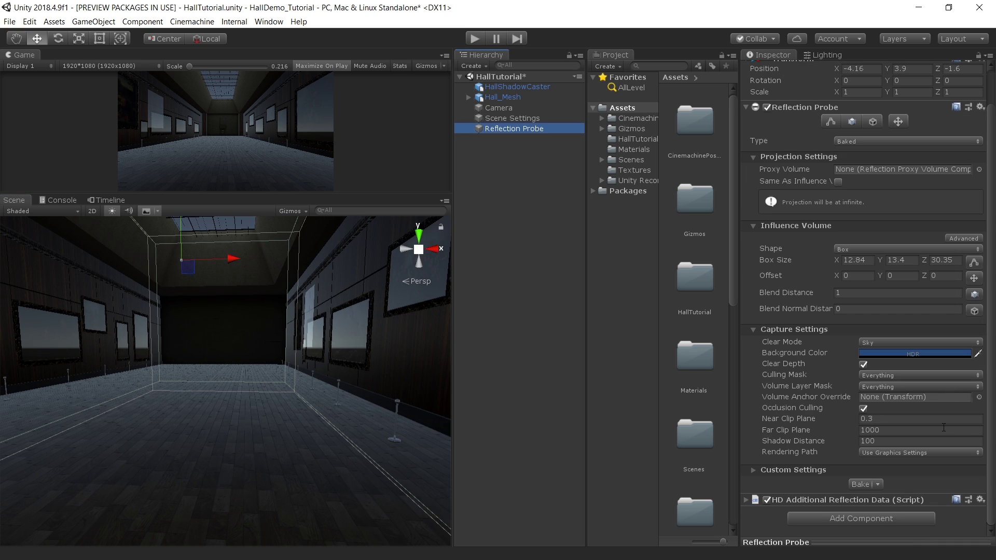
# Bake all reflection probes and inspect the hall's reflections in the maximized Scene view
pyautogui.click(878, 484)
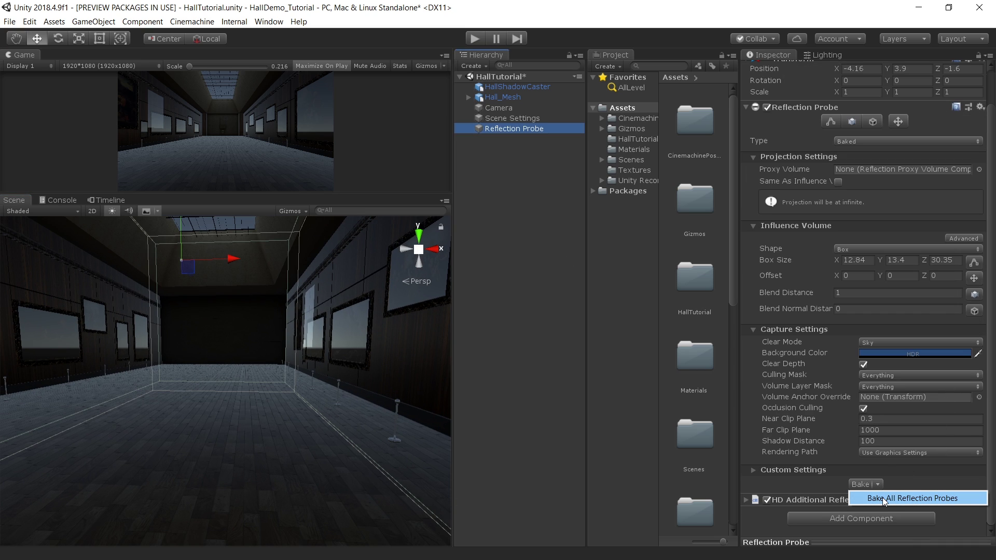
pyautogui.click(883, 497)
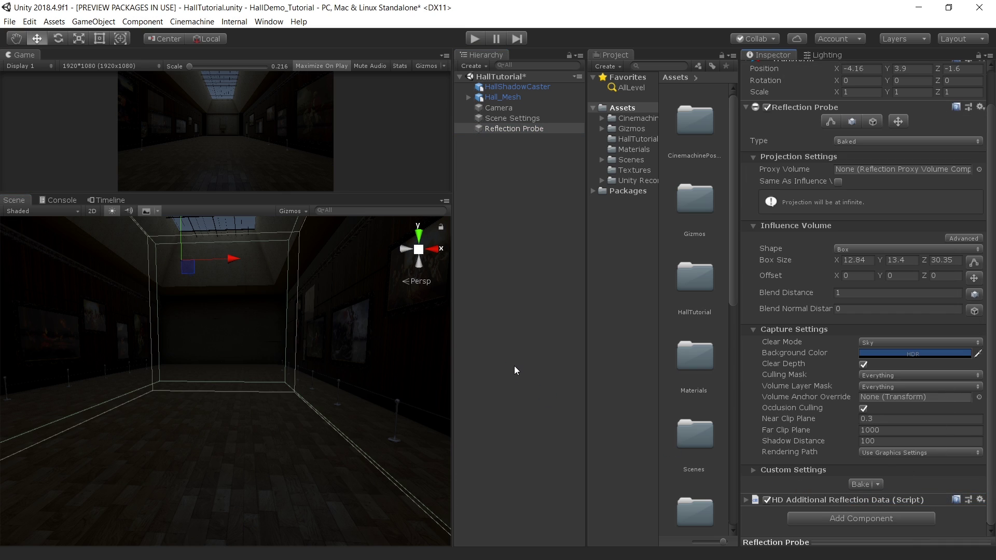
pyautogui.hotkey('shift', 'space')
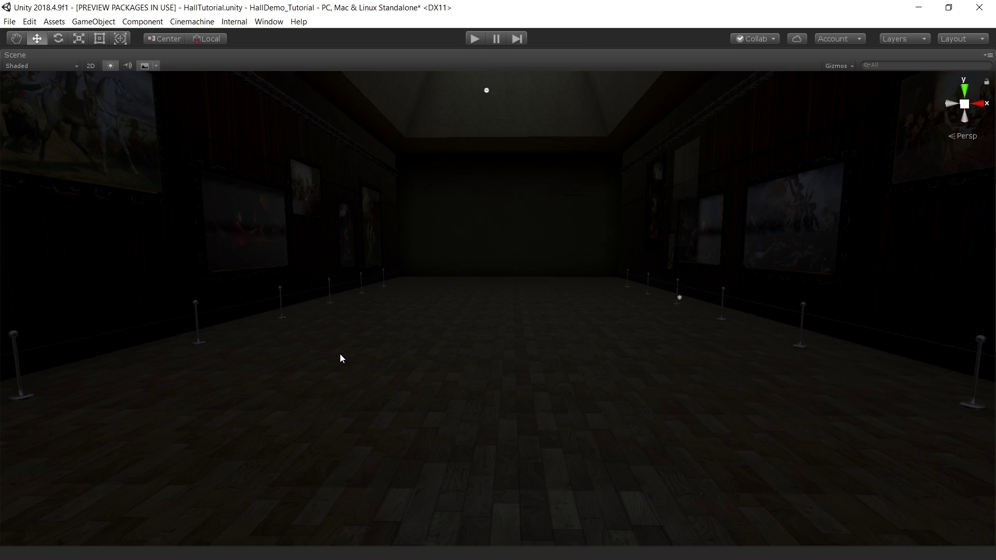
pyautogui.moveTo(340, 356)
pyautogui.mouseDown(button='right')
pyautogui.moveTo(529, 327)
pyautogui.moveTo(823, 318)
pyautogui.moveTo(831, 334)
pyautogui.moveTo(520, 300)
pyautogui.moveTo(407, 300)
pyautogui.moveTo(415, 310)
pyautogui.moveTo(306, 355)
pyautogui.moveTo(299, 371)
pyautogui.mouseUp(button='right')
pyautogui.hotkey('shift', 'space')
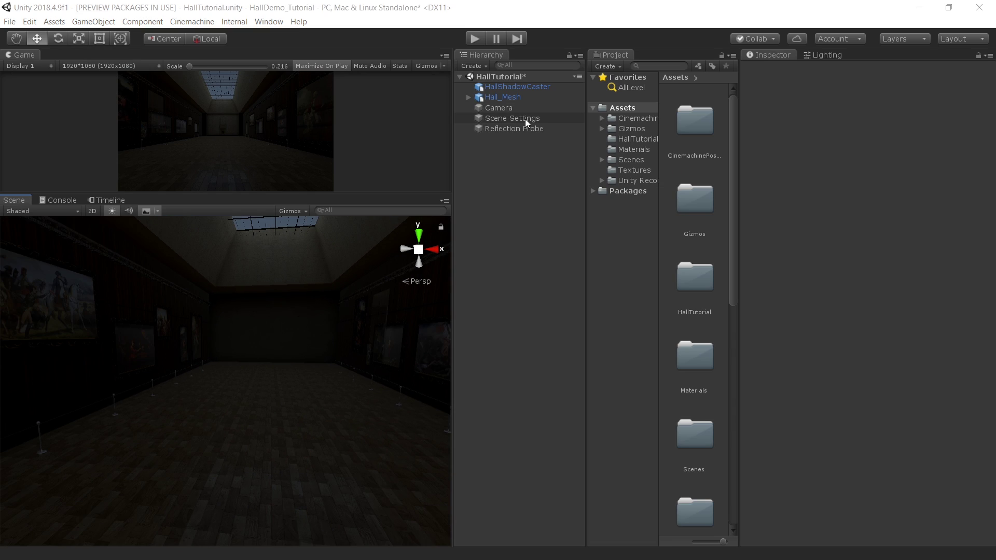
# Set the Procedural Sky exposure to 1 and multiplier to 10 in Scene Settings, and generate the lighting again
pyautogui.click(525, 119)
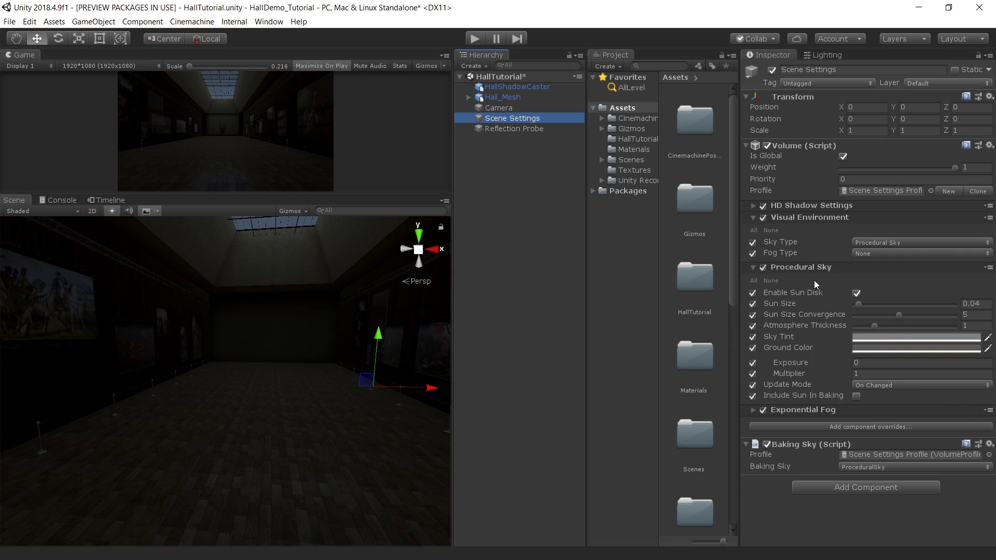
pyautogui.click(891, 363)
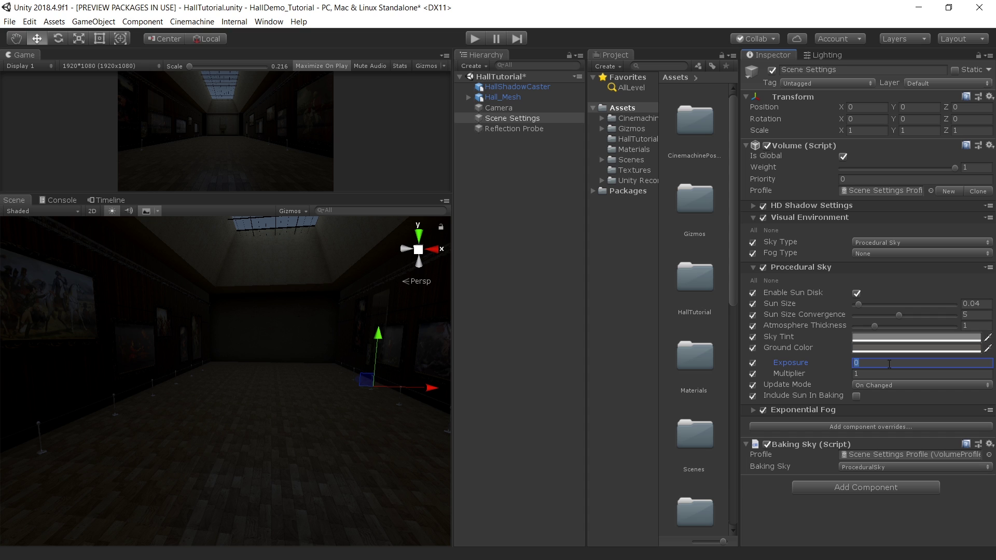
pyautogui.write('1')
pyautogui.click(884, 374)
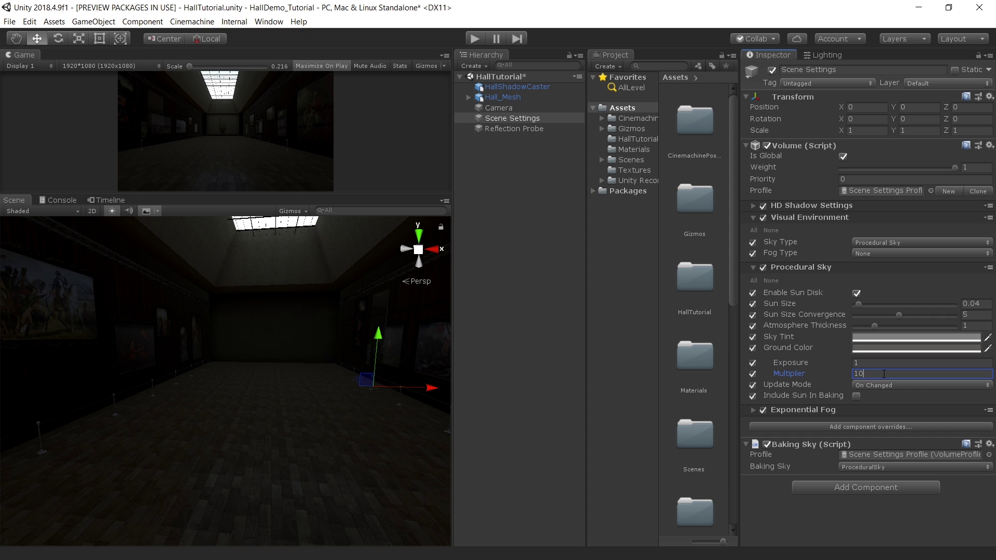
pyautogui.click(825, 55)
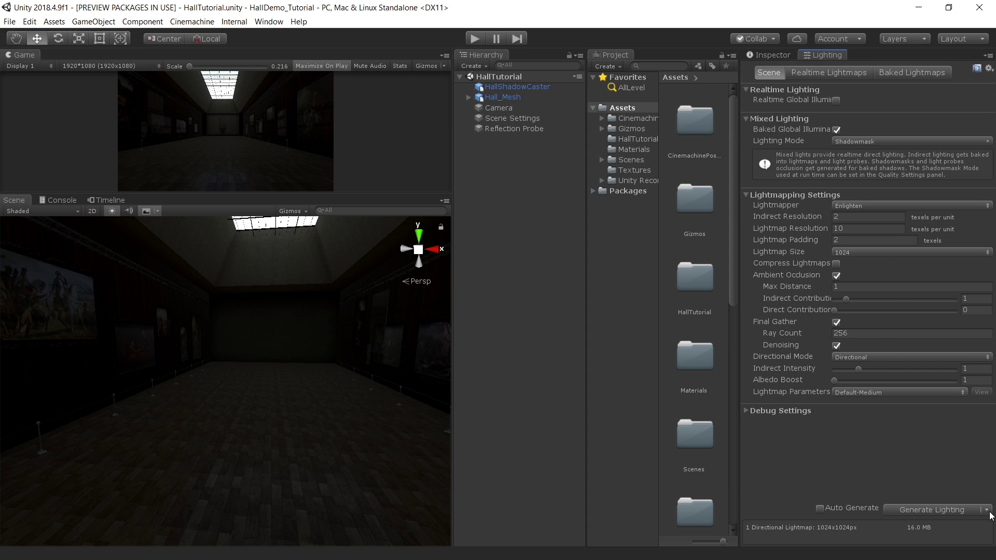
# Examine the rebaked hall in the maximized Scene view using the Baked Lightmap draw mode
pyautogui.moveTo(328, 372); pyautogui.dragTo(314, 372, button='right')
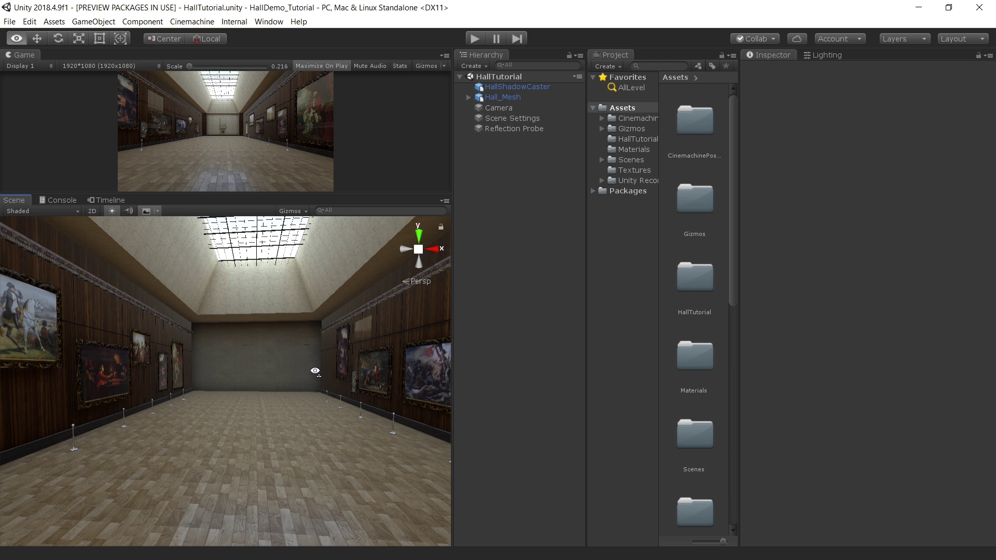
pyautogui.click(52, 211)
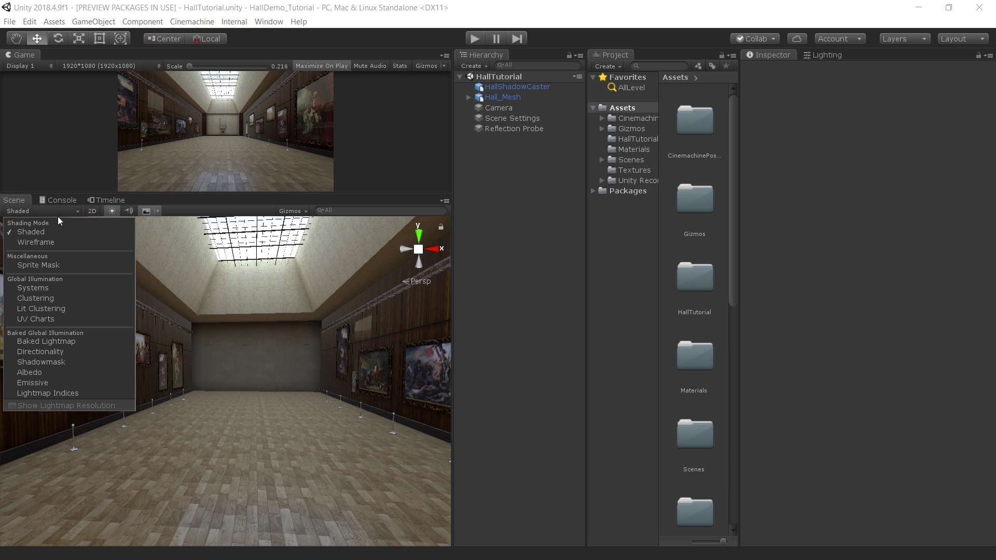
pyautogui.click(49, 343)
pyautogui.click(556, 457)
pyautogui.hotkey('shift', 'space')
pyautogui.moveTo(474, 411)
pyautogui.mouseDown(button='right')
pyautogui.moveTo(485, 380)
pyautogui.moveTo(509, 384)
pyautogui.moveTo(519, 416)
pyautogui.mouseUp(button='right')
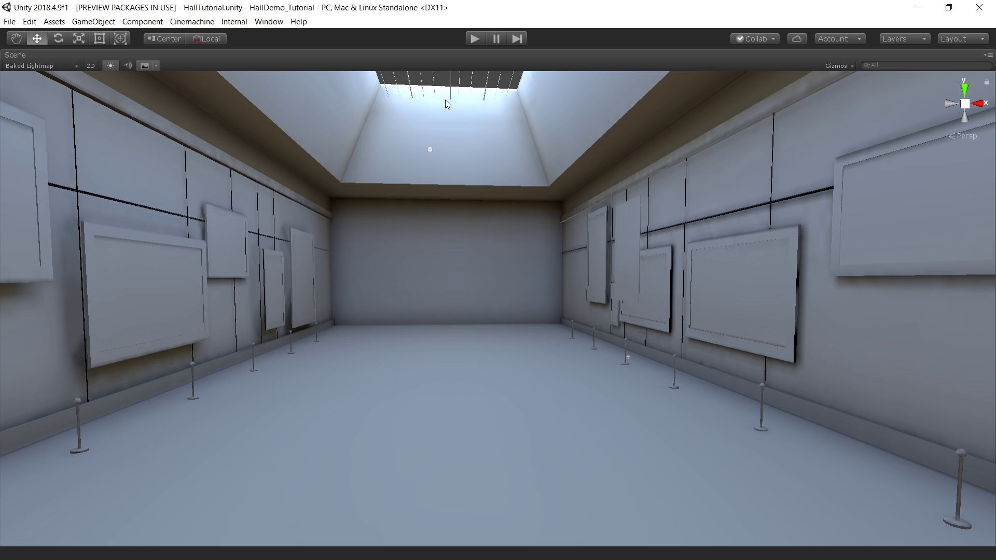
pyautogui.moveTo(537, 282)
pyautogui.mouseDown(button='right')
pyautogui.moveTo(533, 256)
pyautogui.moveTo(533, 290)
pyautogui.mouseUp(button='right')
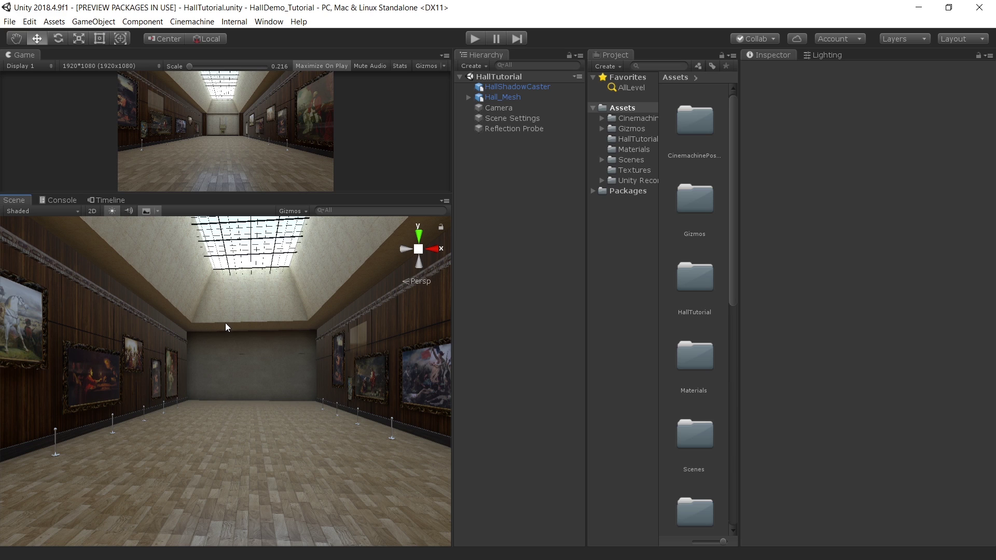
# Add an area light and place it over the skylight in top view, at about X -3.5, Z -2.3
pyautogui.keyDown('alt'); pyautogui.moveTo(245, 305); pyautogui.dragTo(270, 234); pyautogui.keyUp('alt')
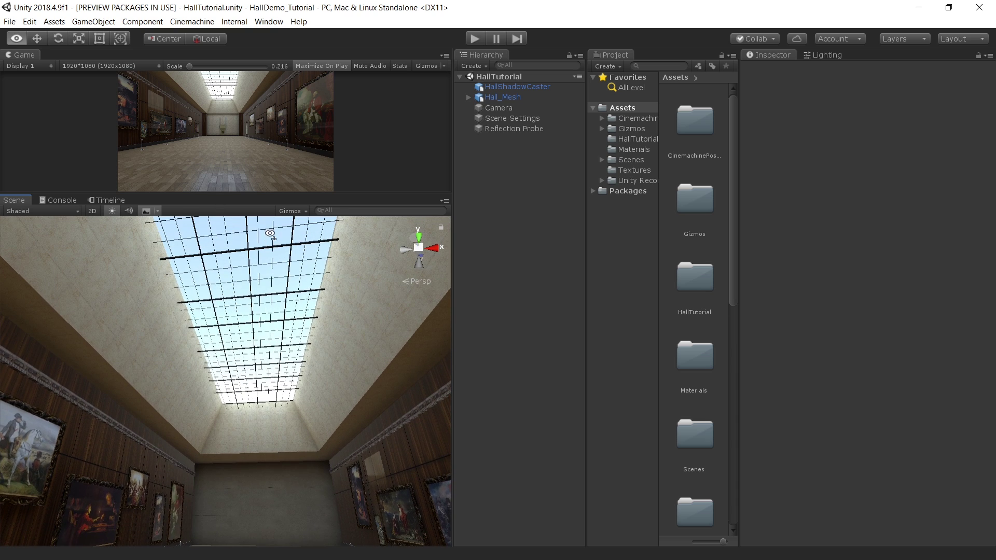
pyautogui.rightClick(499, 199)
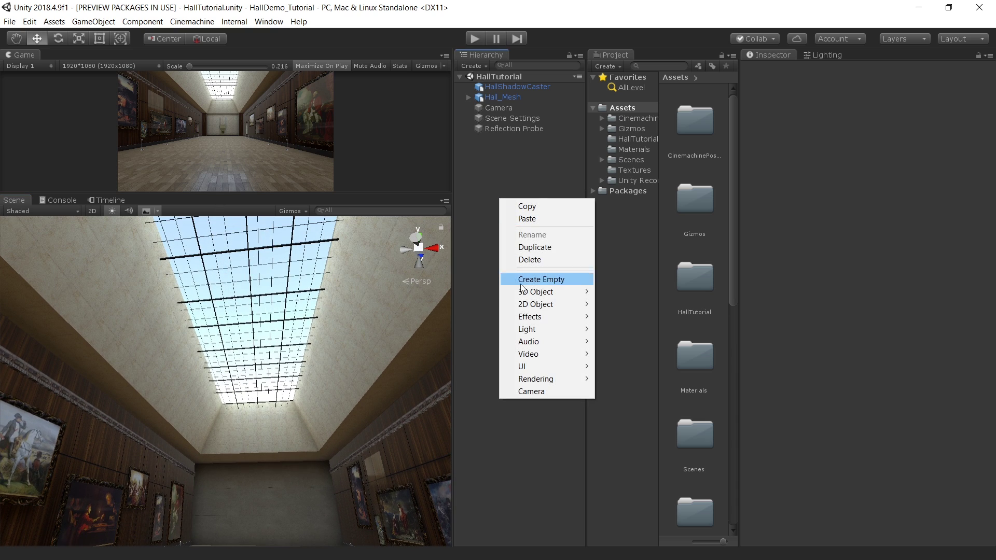
pyautogui.moveTo(546, 329)
pyautogui.click(637, 367)
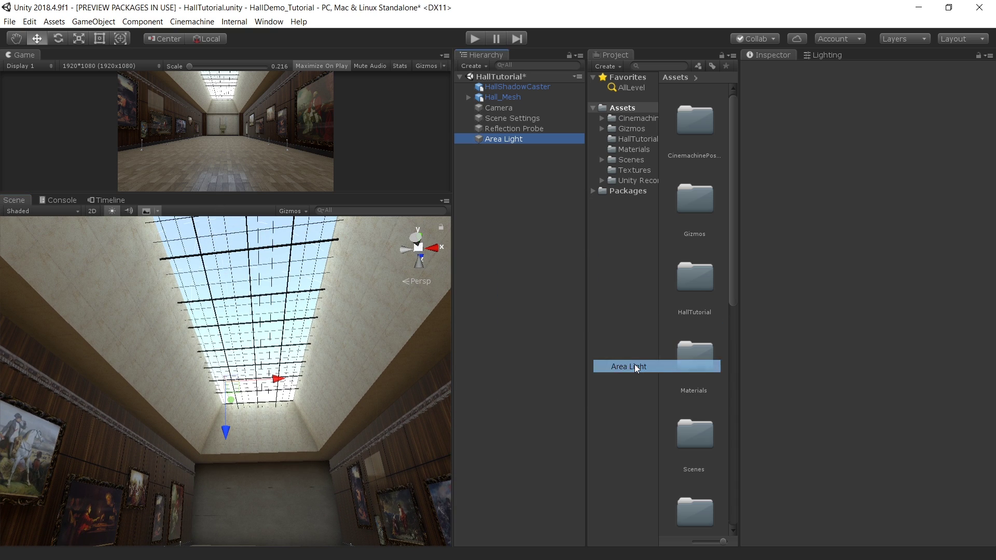
pyautogui.click(415, 238)
pyautogui.click(418, 249)
pyautogui.scroll(-8, 225, 382)
pyautogui.moveTo(225, 384); pyautogui.dragTo(199, 337, button='middle')
pyautogui.moveTo(198, 329); pyautogui.dragTo(221, 419)
pyautogui.scroll(8, 217, 519)
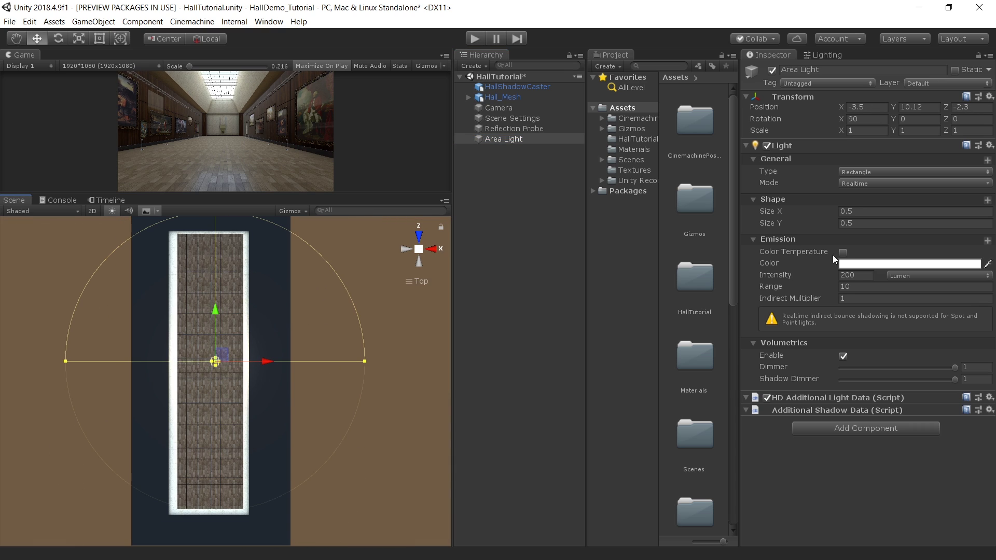
# Size the area light to 4.5 × 20 and move it to about X -3.73, Y 8.07, Z -2.59 to fit the skylight
pyautogui.moveTo(779, 213); pyautogui.dragTo(844, 216)
pyautogui.moveTo(771, 224); pyautogui.dragTo(104, 258)
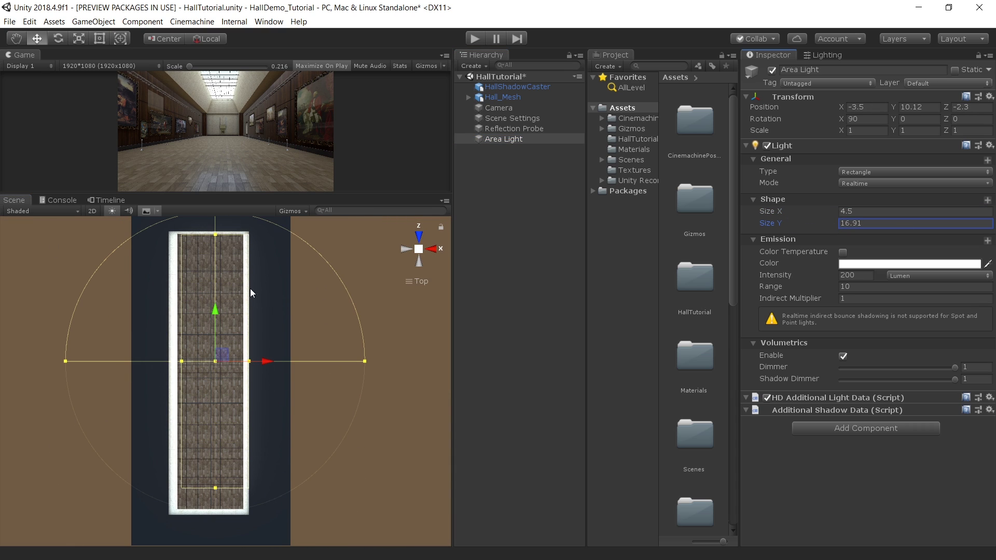
pyautogui.click(872, 223)
pyautogui.write('20')
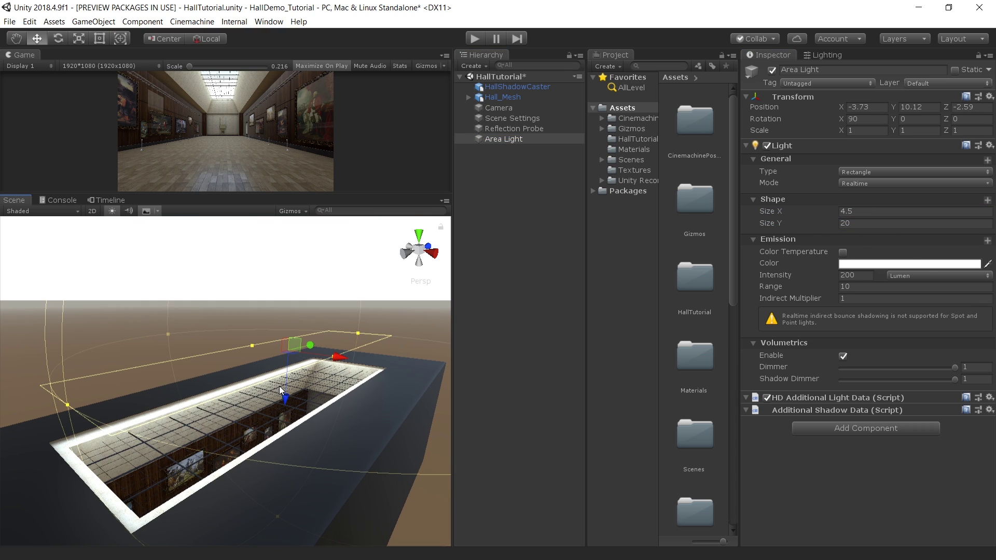
pyautogui.moveTo(283, 399); pyautogui.dragTo(283, 436)
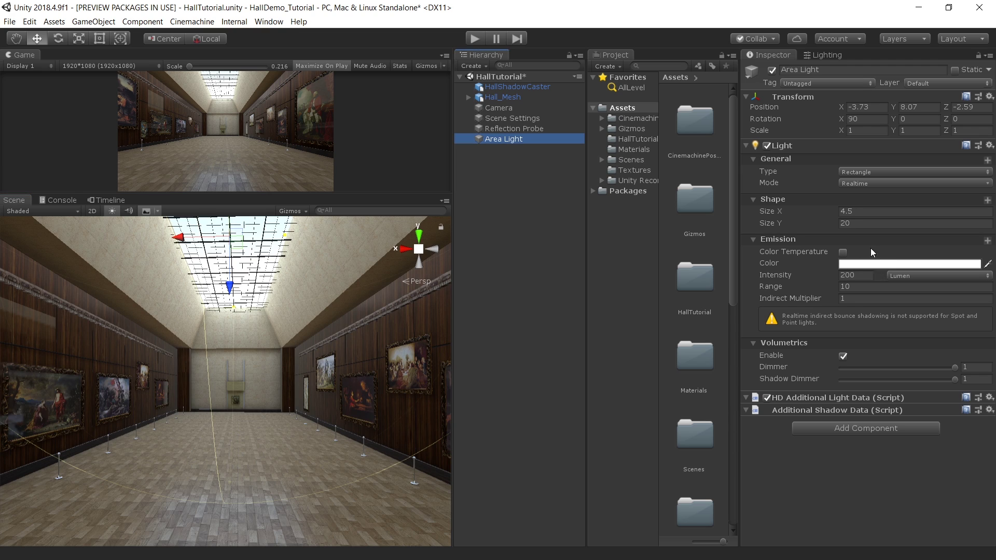
# Set the area light to Mixed mode with an intensity of 500 lumen and a range of 20, and try its color temperature option
pyautogui.click(873, 184)
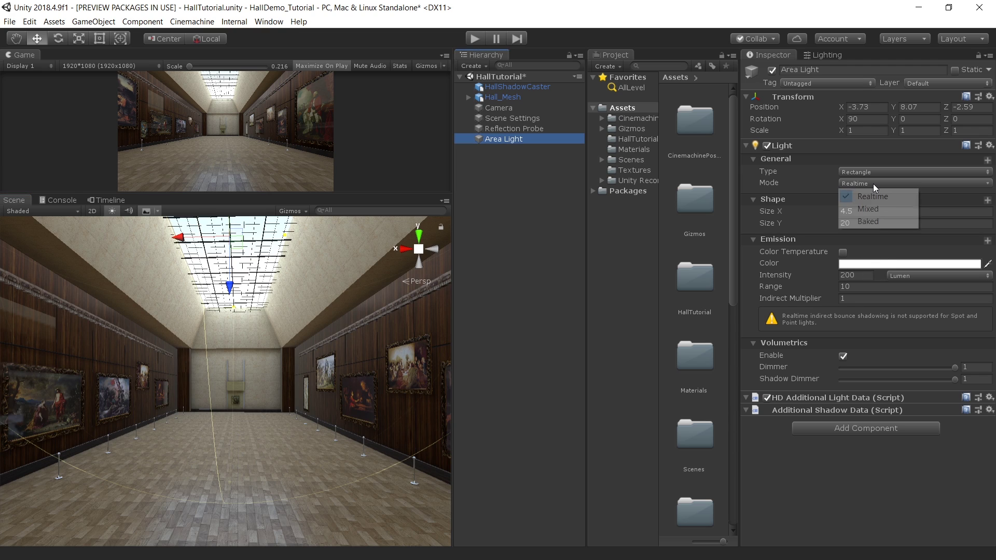
pyautogui.click(872, 207)
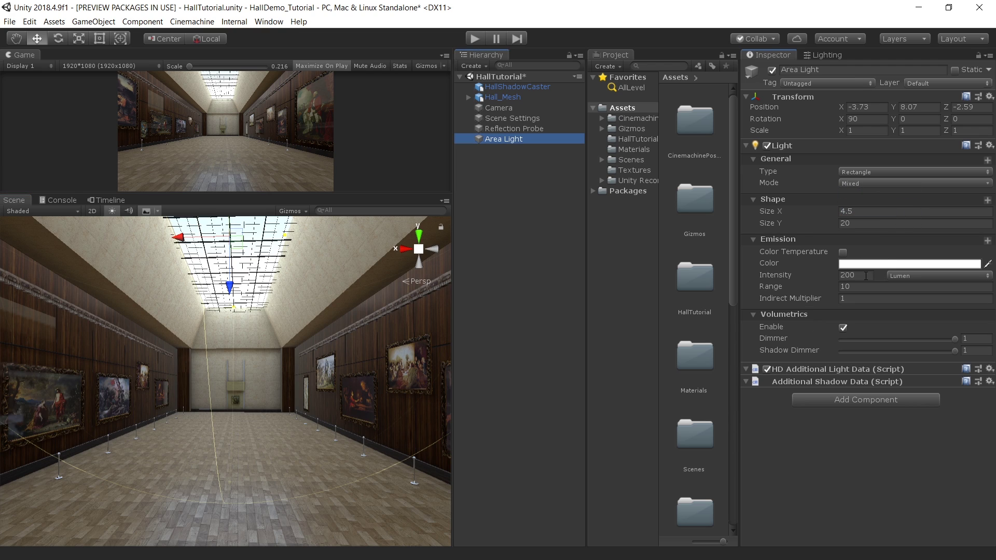
pyautogui.click(866, 276)
pyautogui.write('500')
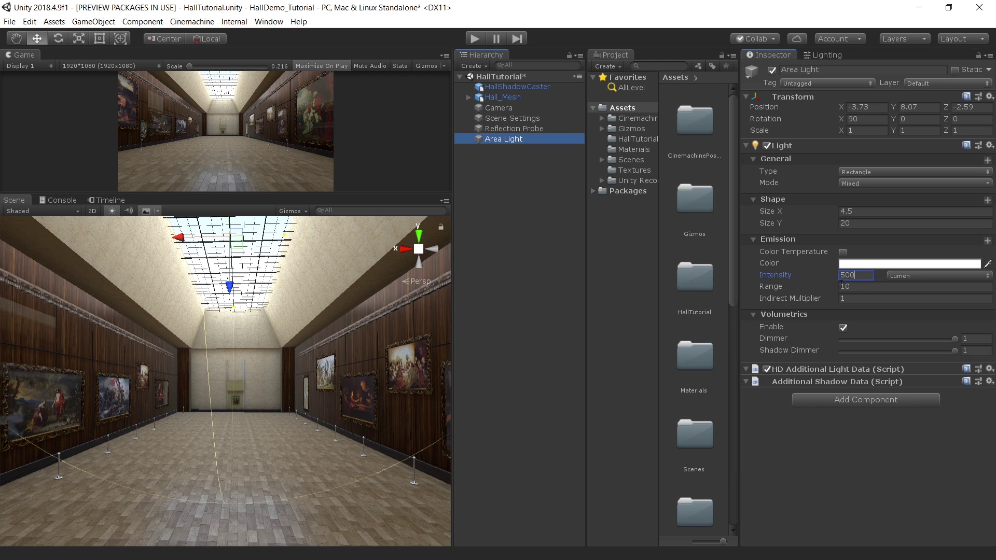
pyautogui.press('Tab')
pyautogui.write('20')
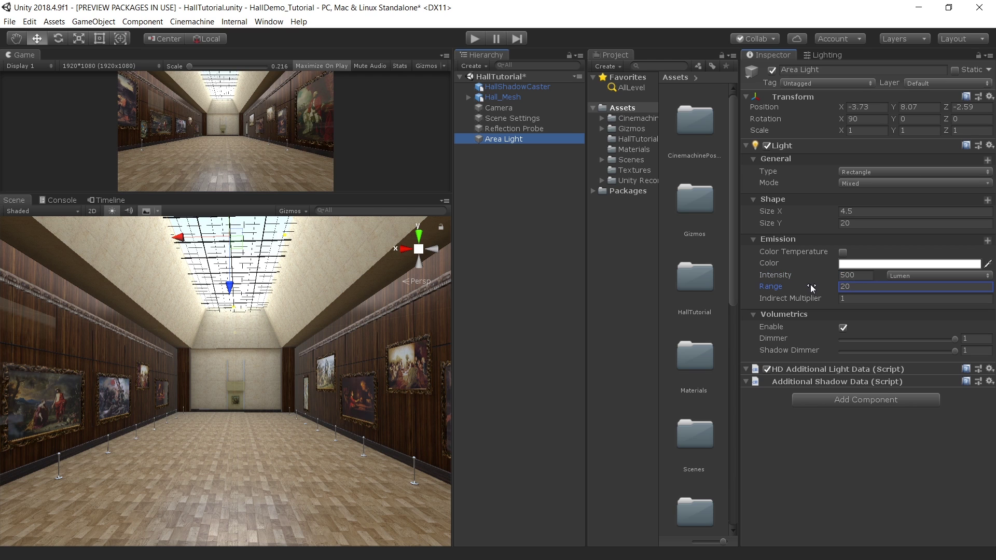
pyautogui.click(843, 254)
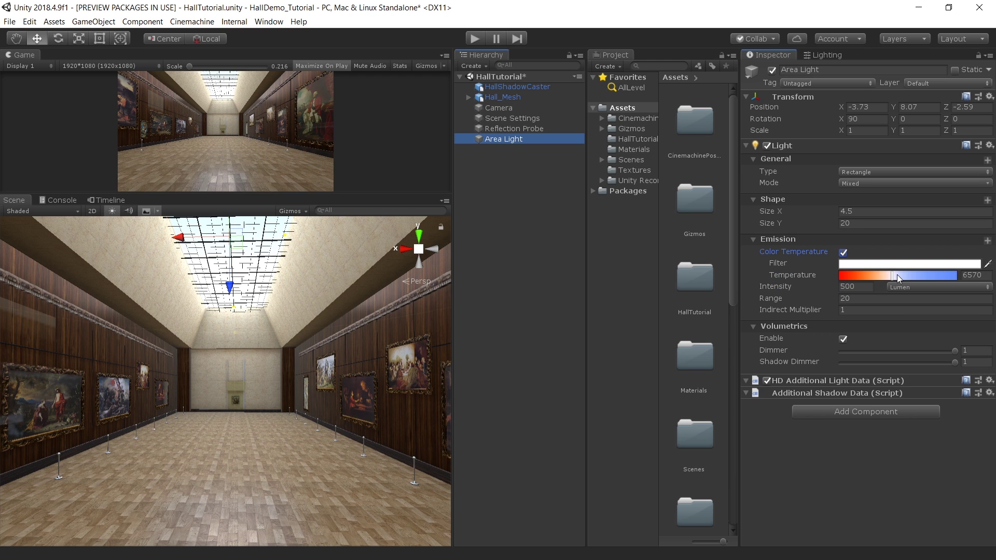
pyautogui.click(844, 254)
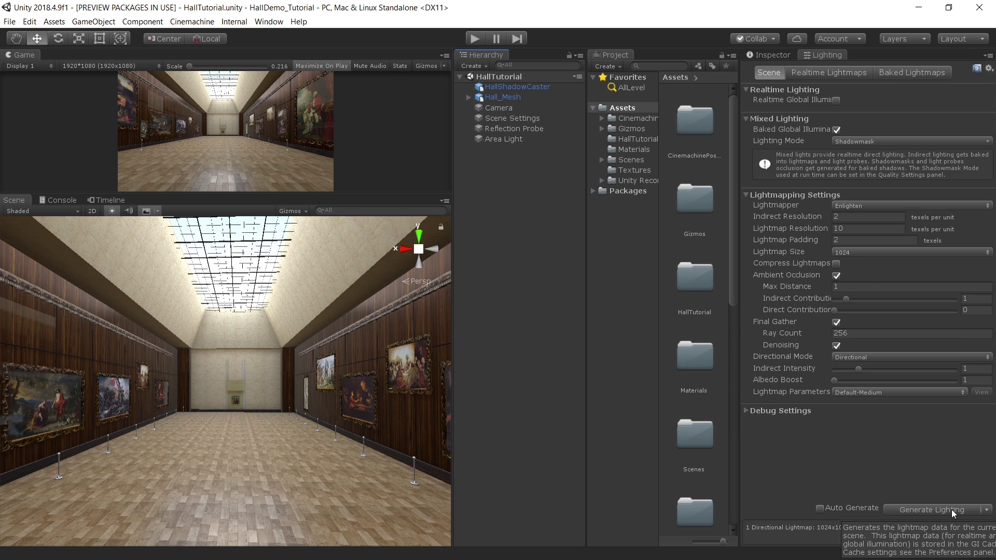
# Generate the lighting and inspect the hall's lightmap, paintings, floor and barrier posts in the maximized Scene view
pyautogui.click(952, 510)
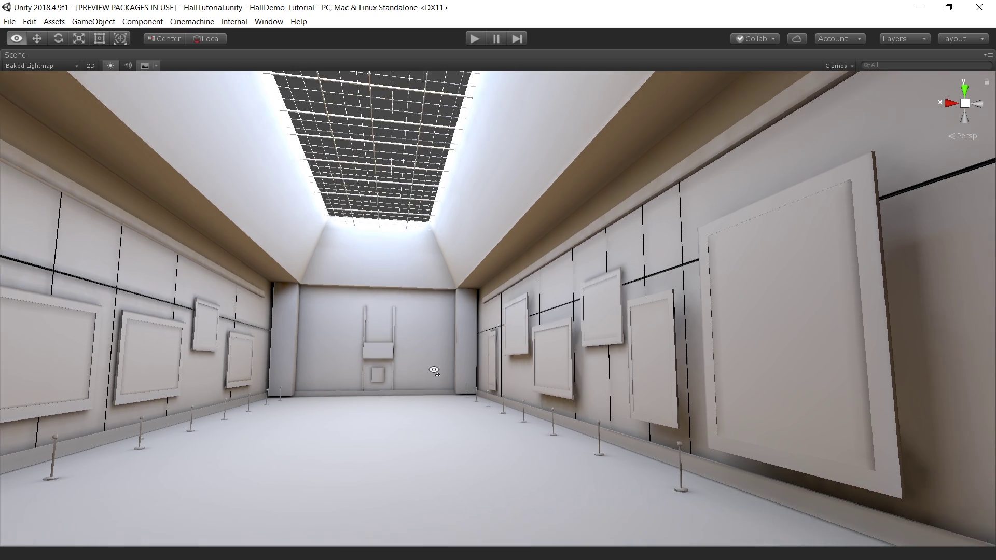
pyautogui.moveTo(77, 111)
pyautogui.mouseDown(button='right')
pyautogui.moveTo(98, 110)
pyautogui.moveTo(76, 112)
pyautogui.mouseUp(button='right')
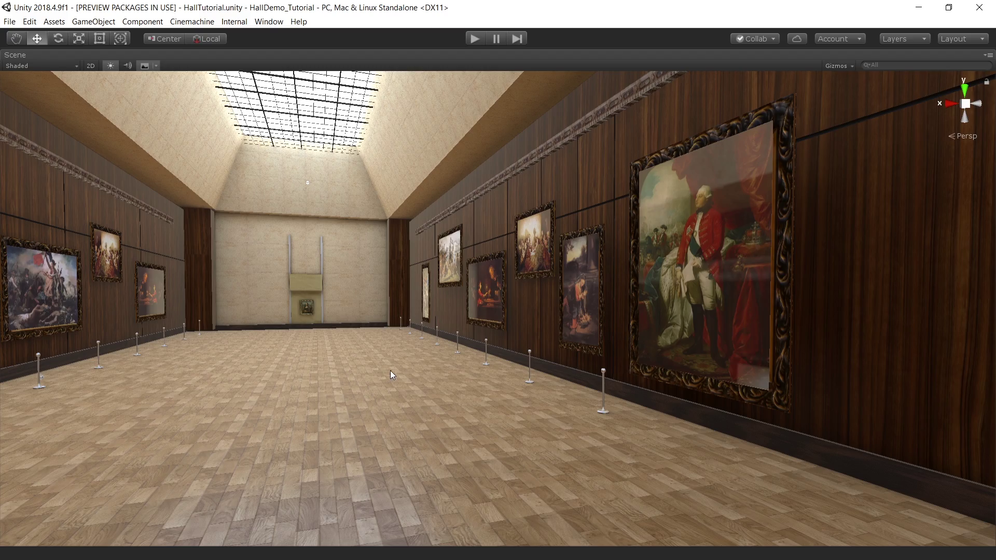
pyautogui.moveTo(390, 370)
pyautogui.mouseDown(button='right')
pyautogui.moveTo(323, 347)
pyautogui.moveTo(353, 372)
pyautogui.mouseUp(button='right')
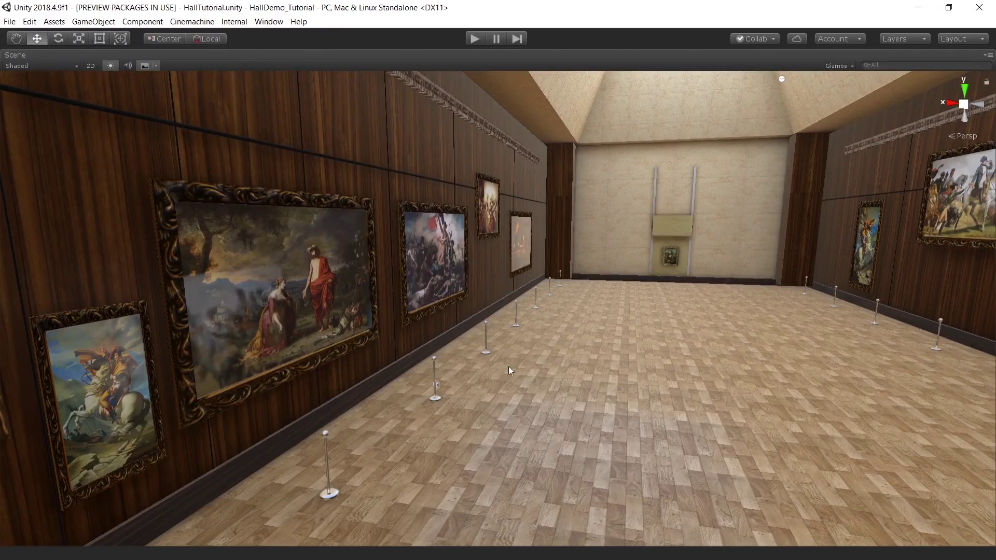
pyautogui.moveTo(589, 396)
pyautogui.mouseDown(button='right')
pyautogui.moveTo(558, 385)
pyautogui.moveTo(672, 368)
pyautogui.mouseUp(button='right')
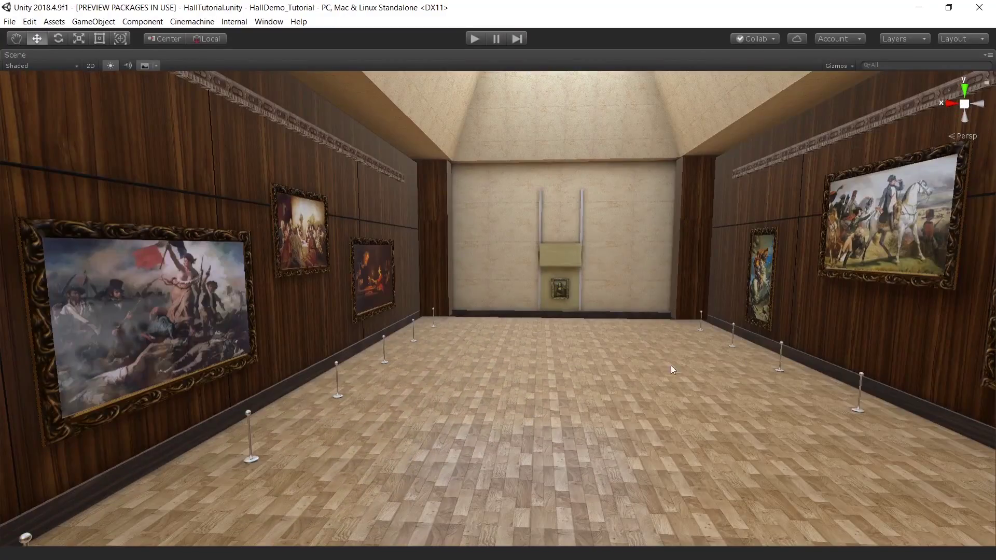
pyautogui.moveTo(546, 304)
pyautogui.mouseDown(button='right')
pyautogui.moveTo(493, 353)
pyautogui.moveTo(548, 423)
pyautogui.moveTo(438, 420)
pyautogui.mouseUp(button='right')
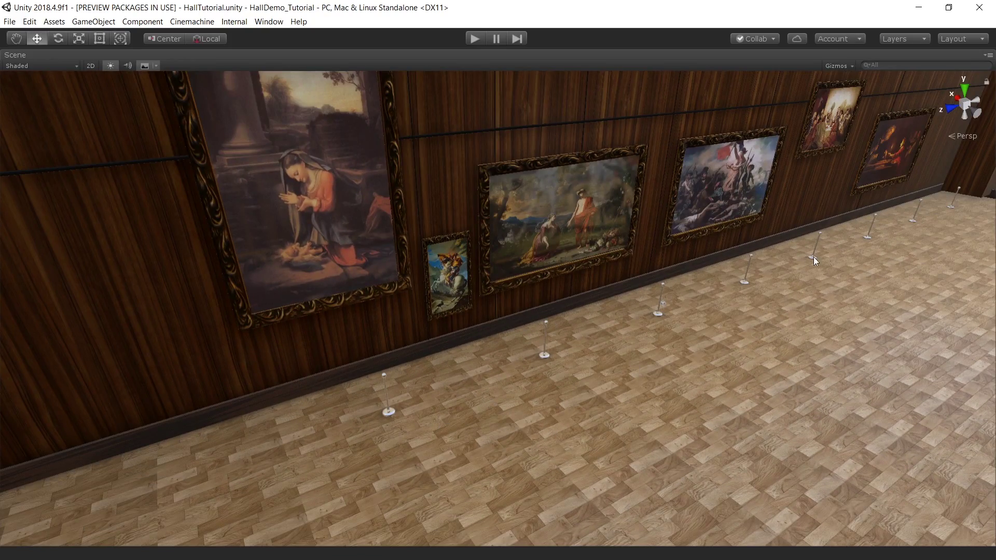
pyautogui.moveTo(400, 436)
pyautogui.mouseDown(button='right')
pyautogui.moveTo(560, 435)
pyautogui.moveTo(647, 385)
pyautogui.mouseUp(button='right')
pyautogui.moveTo(693, 472); pyautogui.dragTo(447, 449, button='right')
pyautogui.hotkey('shift', 'space')
# Add a second reflection probe and move it near the barrier posts by the paintings, at about X -0.472, Y 0.761, Z 5.309
pyautogui.rightClick(477, 192)
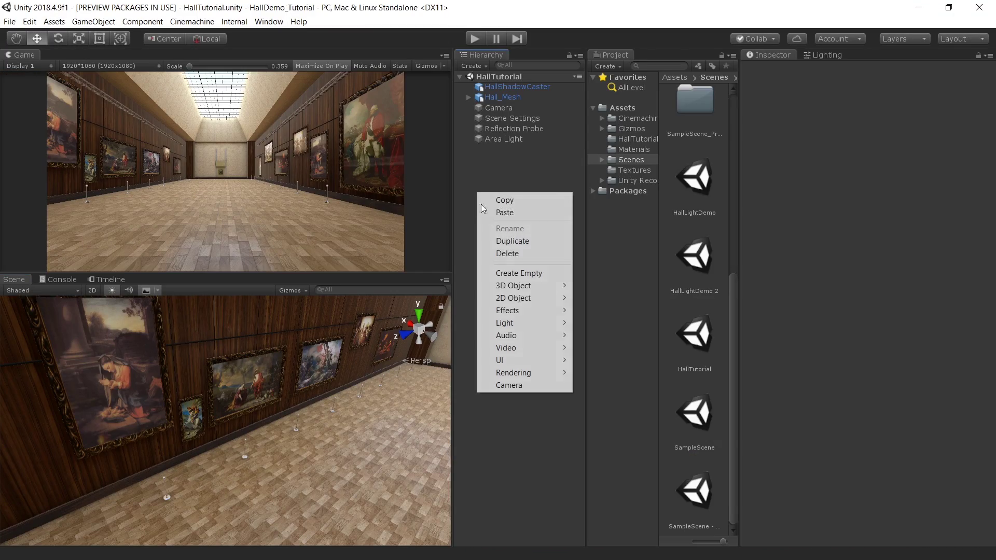
pyautogui.moveTo(530, 324)
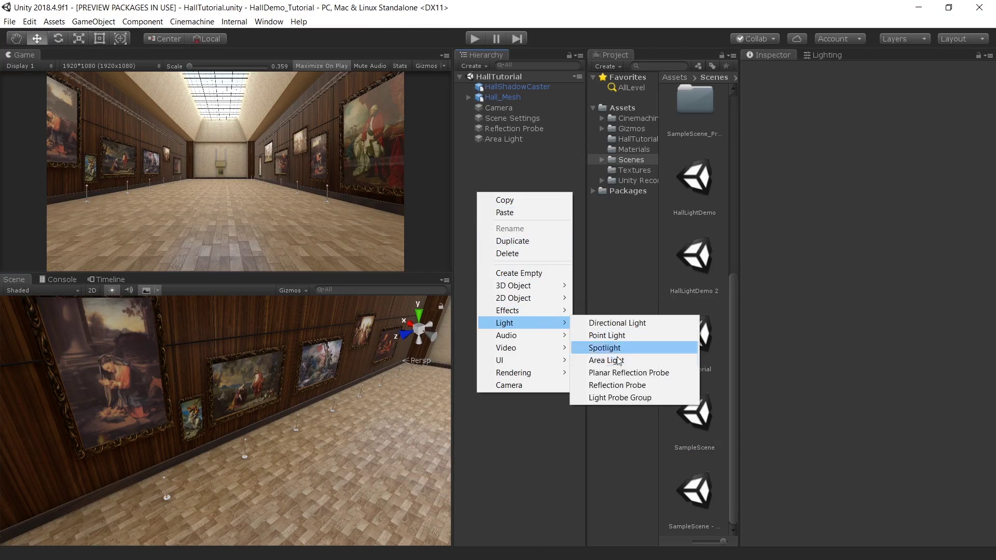
pyautogui.click(622, 385)
pyautogui.moveTo(349, 429); pyautogui.dragTo(231, 437, button='right')
pyautogui.moveTo(268, 413); pyautogui.dragTo(191, 416)
pyautogui.moveTo(233, 380); pyautogui.dragTo(233, 413)
pyautogui.moveTo(234, 411); pyautogui.dragTo(357, 387, button='right')
pyautogui.moveTo(179, 353); pyautogui.dragTo(267, 337)
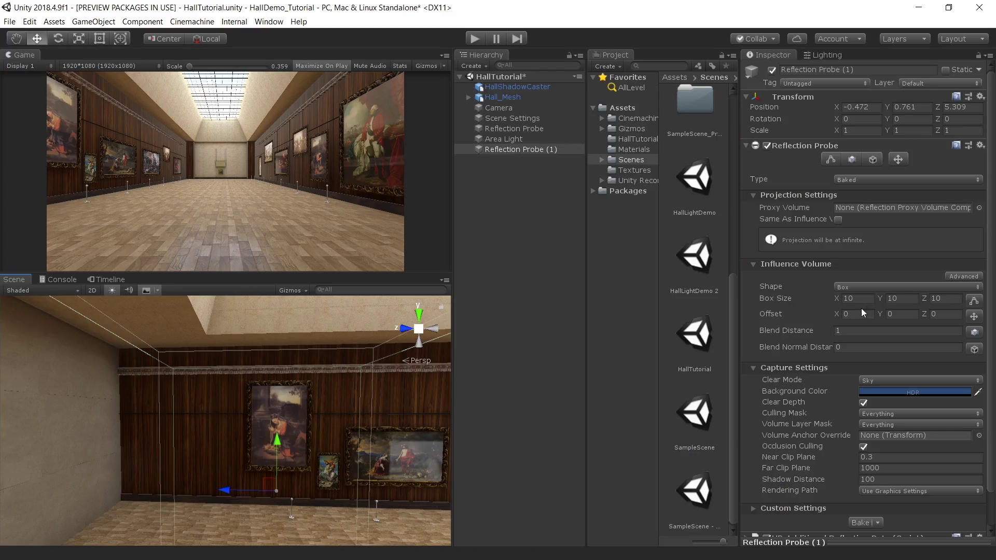
# Resize the second probe's influence box to about 10 × 17.17 × 9.75 and bake the probe
pyautogui.moveTo(881, 300); pyautogui.dragTo(918, 305)
pyautogui.moveTo(925, 300); pyautogui.dragTo(931, 301)
pyautogui.moveTo(880, 299); pyautogui.dragTo(921, 315)
pyautogui.moveTo(381, 387); pyautogui.dragTo(450, 466, button='right')
pyautogui.scroll(-2, 864, 486)
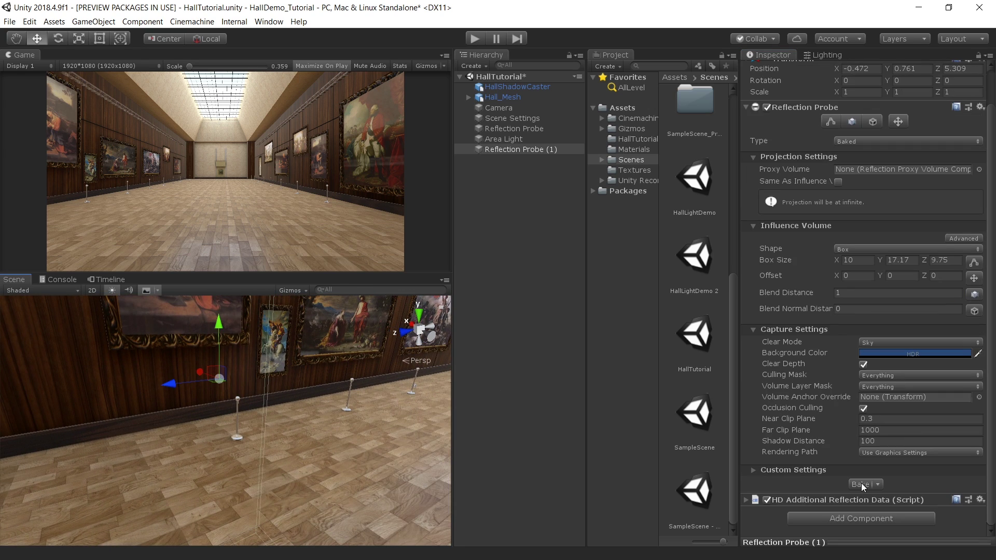
pyautogui.click(863, 484)
# Compare the reflections on the paintings and wall with the second reflection probe enabled and disabled
pyautogui.hotkey('shift', 'space')
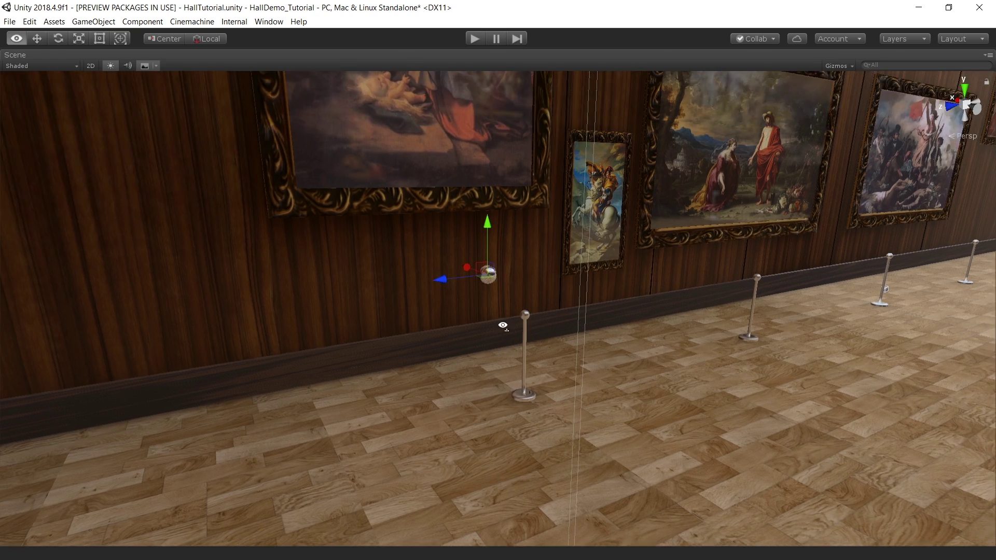
pyautogui.moveTo(503, 325); pyautogui.dragTo(501, 373, button='right')
pyautogui.scroll(-3, 443, 357)
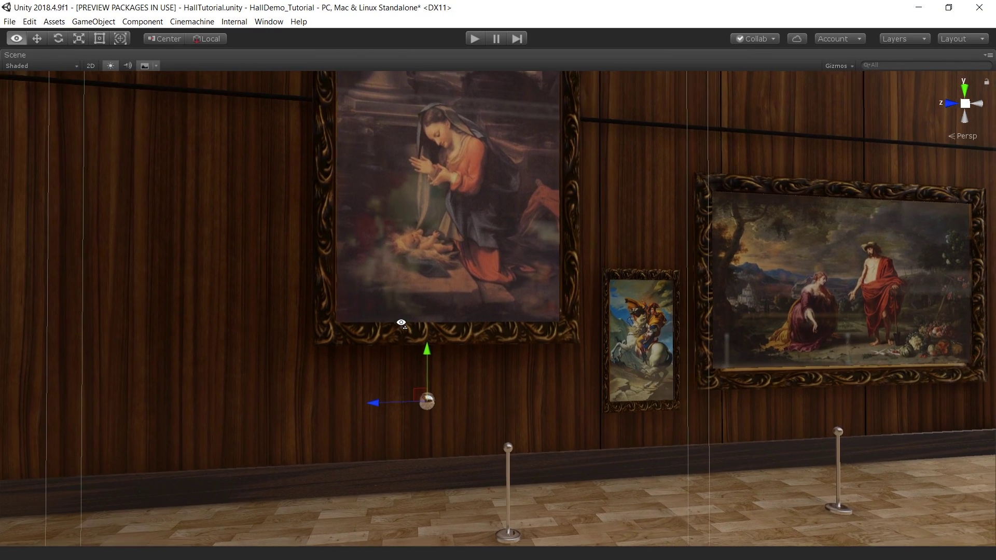
pyautogui.hotkey('shift', 'space')
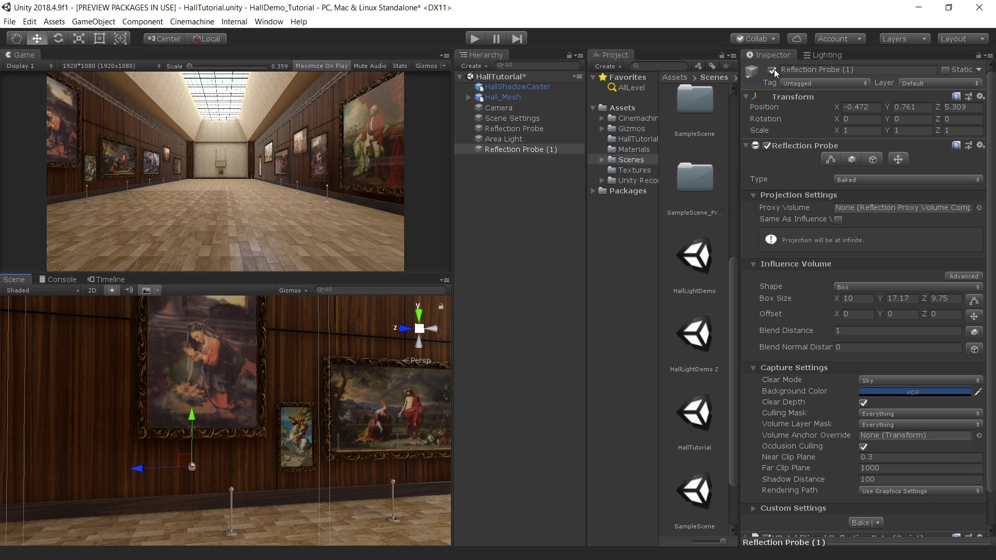
pyautogui.click(773, 71)
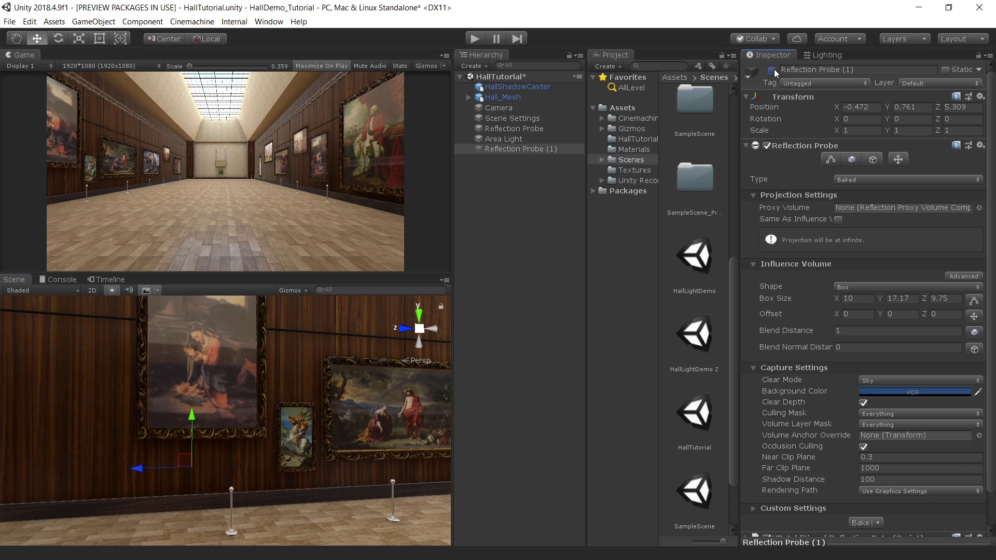
pyautogui.click(773, 71)
pyautogui.click(772, 70)
pyautogui.click(772, 71)
pyautogui.click(773, 71)
pyautogui.click(773, 71)
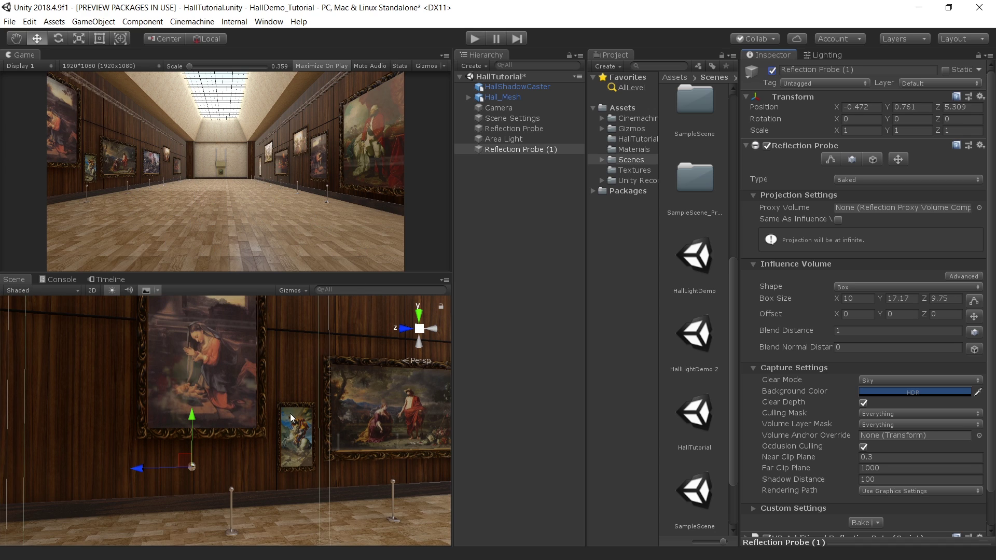
# Compare the barrier post and floor reflections up close with the second probe enabled and disabled
pyautogui.moveTo(291, 413); pyautogui.dragTo(332, 398, button='middle')
pyautogui.moveTo(284, 276); pyautogui.dragTo(292, 125)
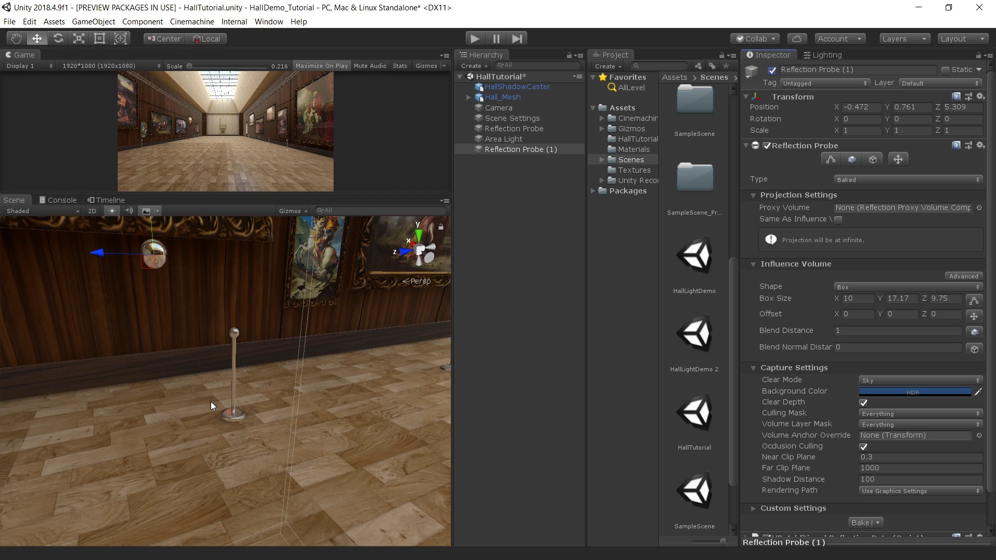
pyautogui.click(773, 73)
pyautogui.click(773, 73)
pyautogui.click(772, 73)
pyautogui.click(772, 72)
pyautogui.click(772, 71)
# Duplicate the second reflection probe, move the copy along Z beside the next paintings on the wall, and select both probes
pyautogui.click(475, 339)
pyautogui.hotkey('shift', 'space')
pyautogui.moveTo(347, 344); pyautogui.dragTo(452, 280, button='right')
pyautogui.press('s')
pyautogui.moveTo(576, 317); pyautogui.dragTo(760, 294, button='right')
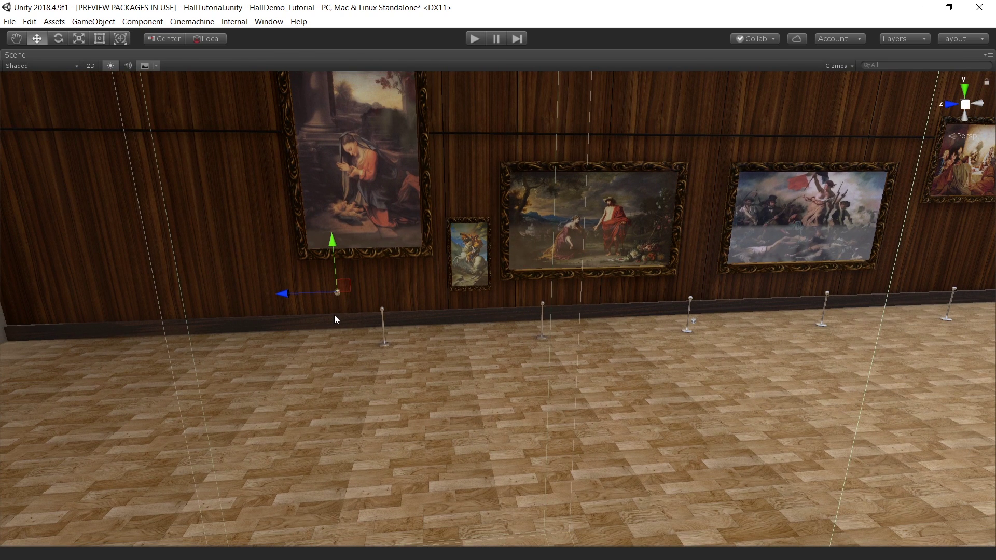
pyautogui.moveTo(293, 297); pyautogui.dragTo(503, 289)
pyautogui.hotkey('shift', 'space')
pyautogui.keyDown('ctrl'); pyautogui.click(539, 150); pyautogui.keyUp('ctrl')
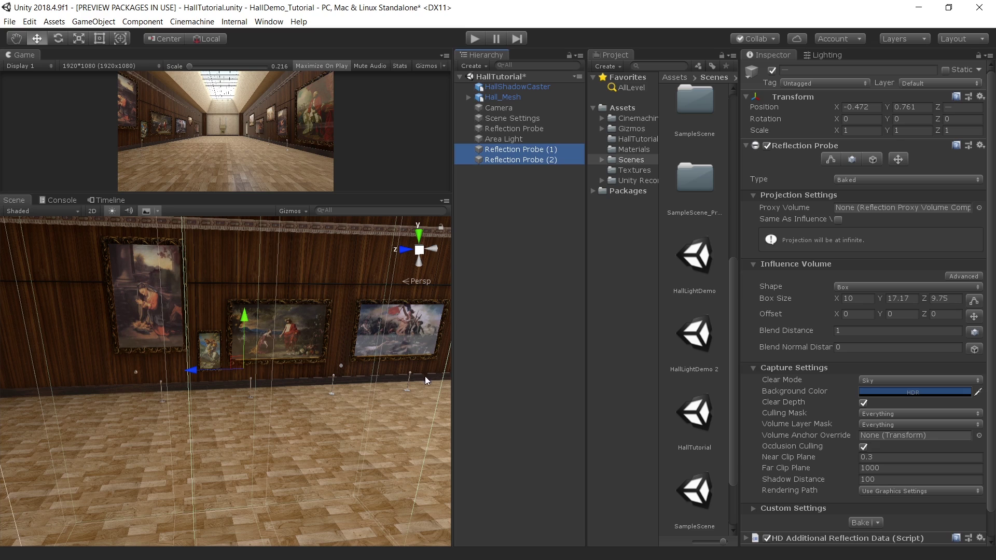
# Duplicate Reflection Probe (2), move the copy along Z to the next stretch of the wall, and select all three wall probes
pyautogui.click(511, 282)
pyautogui.click(527, 160)
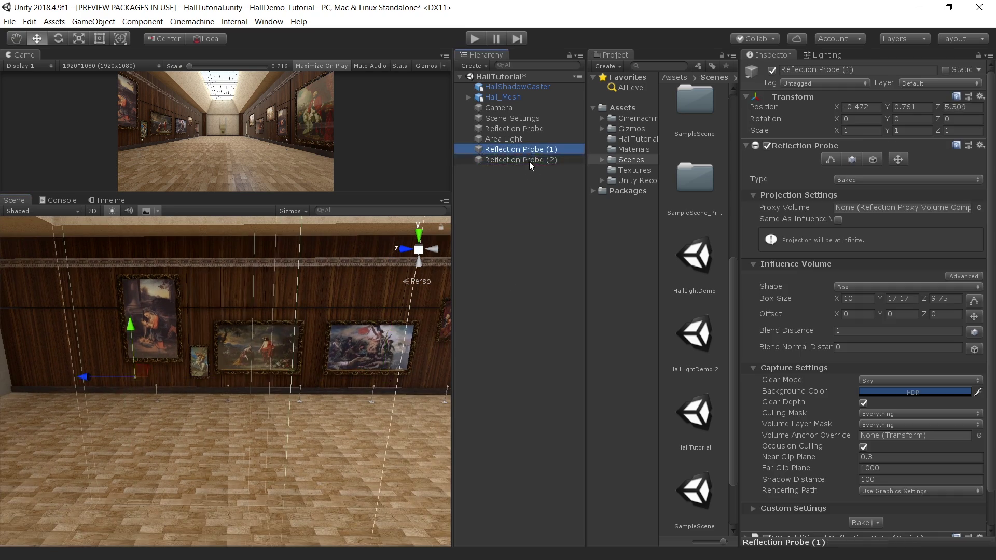
pyautogui.click(418, 236)
pyautogui.hotkey('ctrl', 'd')
pyautogui.moveTo(290, 296); pyautogui.dragTo(289, 357)
pyautogui.keyDown('ctrl'); pyautogui.click(521, 161); pyautogui.keyUp('ctrl')
pyautogui.keyDown('ctrl'); pyautogui.click(522, 151); pyautogui.keyUp('ctrl')
pyautogui.moveTo(412, 293); pyautogui.dragTo(441, 312, button='middle')
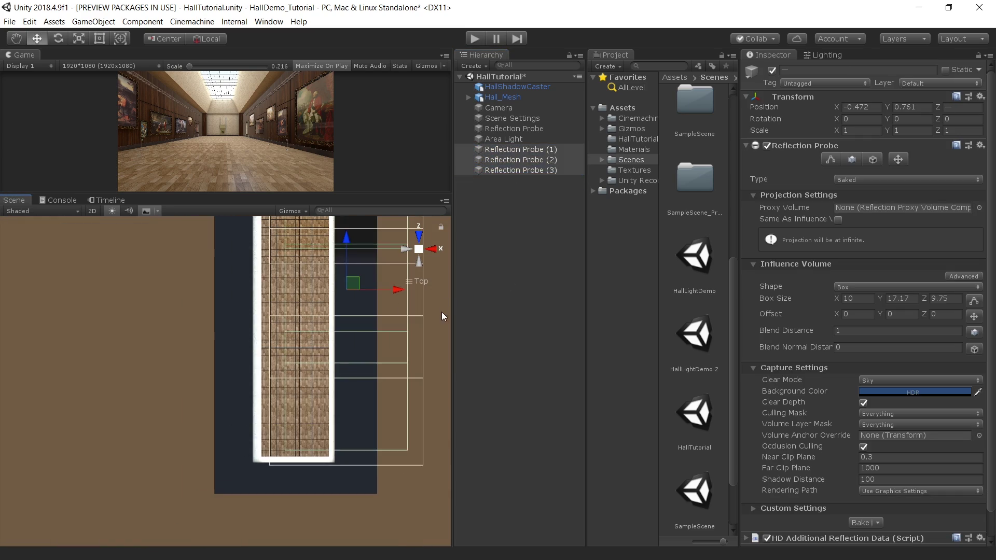
# Duplicate the three wall probes and move the copies along X to the opposite side of the hall
pyautogui.hotkey('ctrl', 'd')
pyautogui.moveTo(396, 289); pyautogui.dragTo(312, 289)
pyautogui.moveTo(385, 317); pyautogui.dragTo(698, 353, button='right')
pyautogui.click(519, 312)
pyautogui.moveTo(363, 353); pyautogui.dragTo(379, 362, button='right')
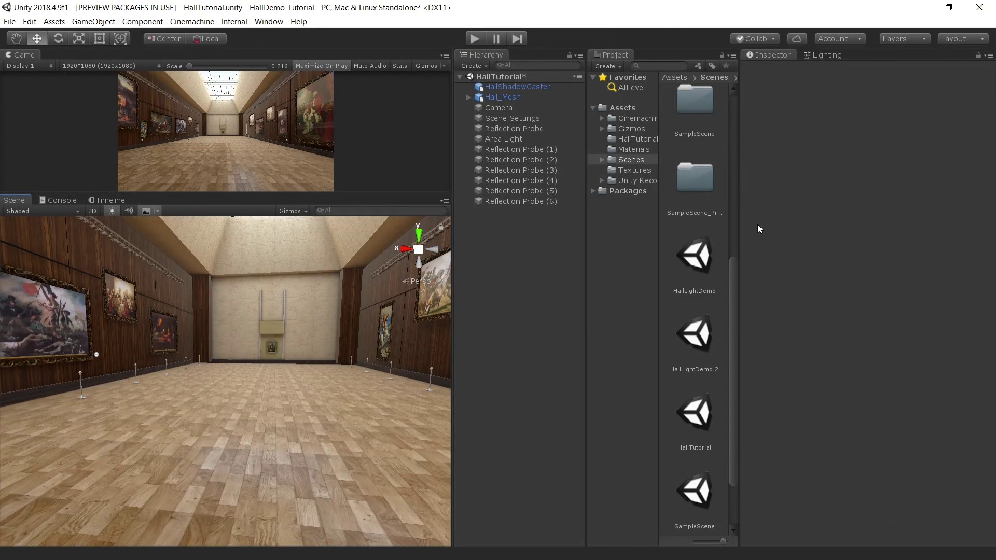
# Bake all reflection probes in the scene, starting from Reflection Probe (5)
pyautogui.click(548, 194)
pyautogui.scroll(-2, 981, 374)
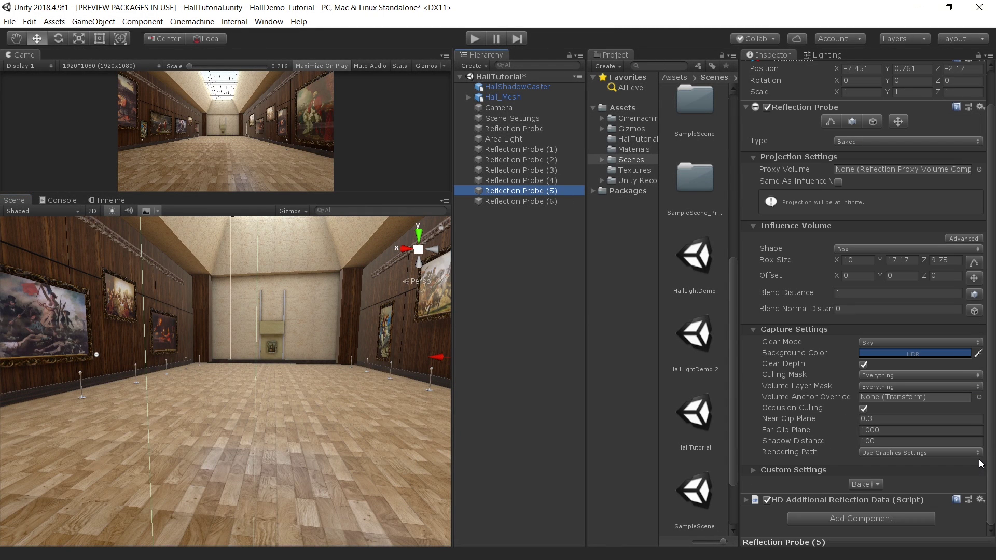
pyautogui.click(880, 485)
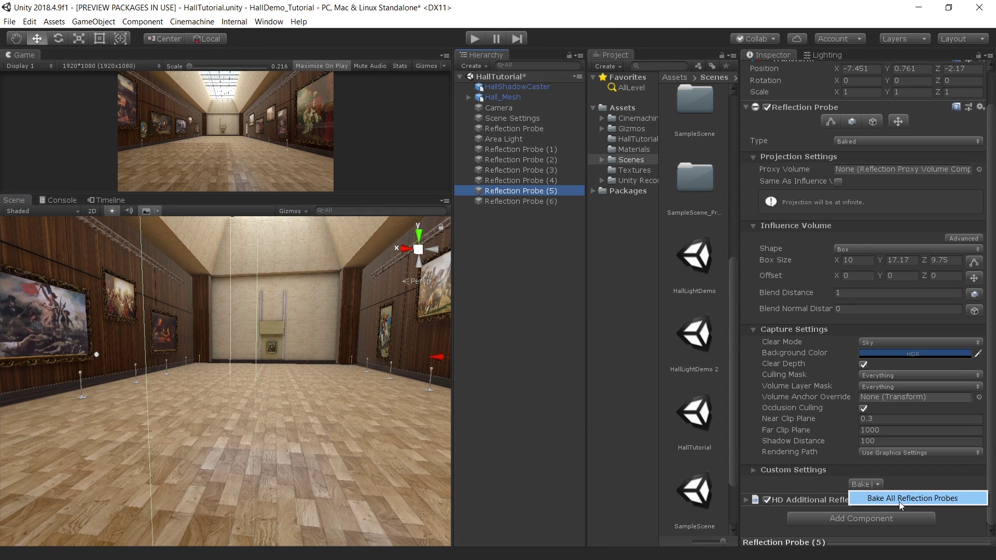
pyautogui.click(901, 499)
# Examine the floor, end wall, paintings and barrier posts across the hall with the baked reflection probes in an enlarged scene view
pyautogui.hotkey('shift', 'space')
pyautogui.keyDown('alt'); pyautogui.moveTo(359, 378); pyautogui.dragTo(409, 390); pyautogui.keyUp('alt')
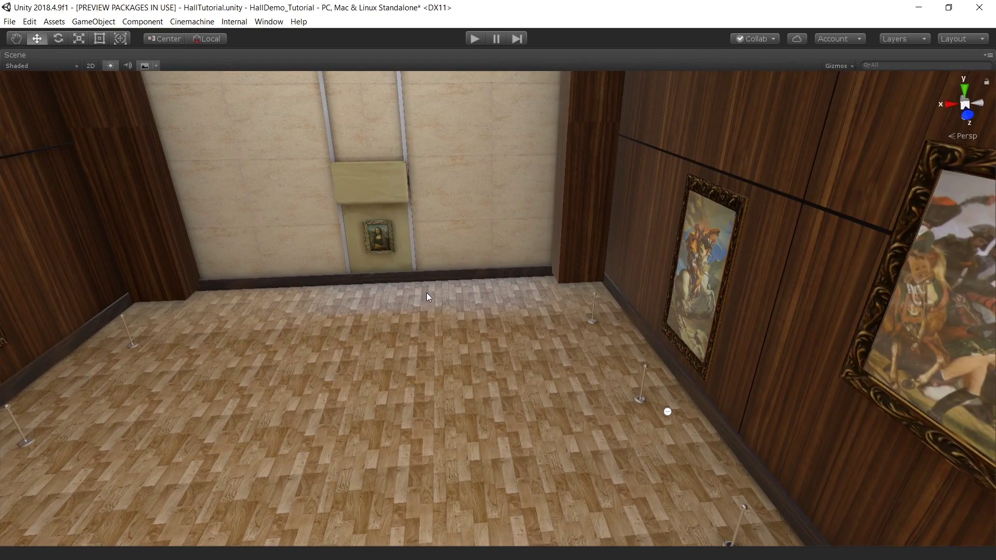
pyautogui.keyDown('alt'); pyautogui.moveTo(426, 293); pyautogui.dragTo(467, 301); pyautogui.keyUp('alt')
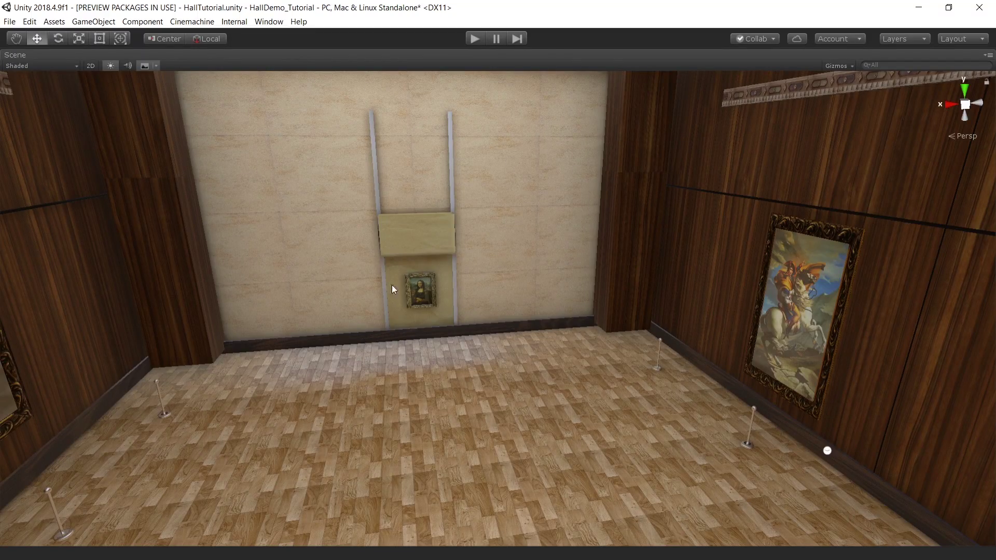
pyautogui.click(827, 451)
pyautogui.keyDown('alt'); pyautogui.moveTo(855, 445); pyautogui.dragTo(478, 296); pyautogui.keyUp('alt')
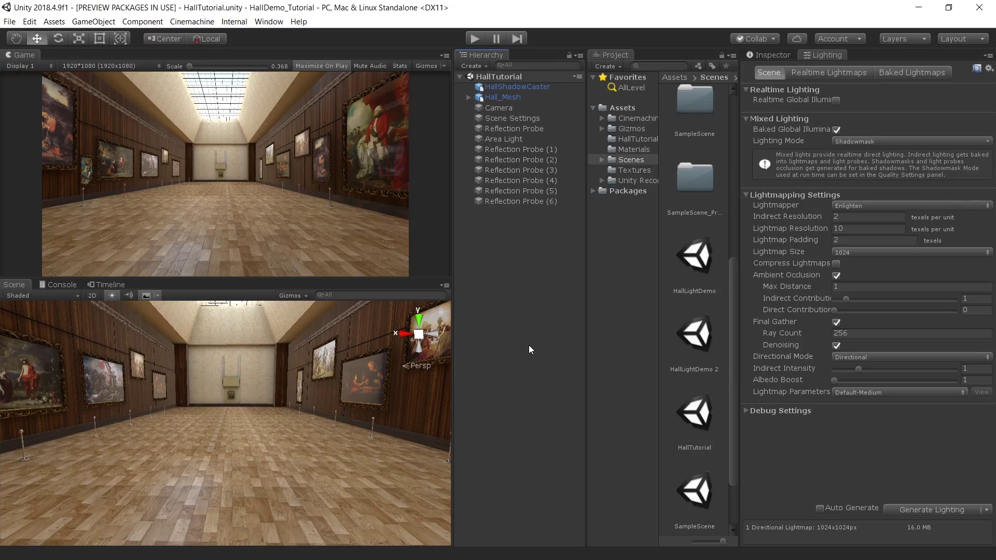
pyautogui.hotkey('shift', 'space')
pyautogui.moveTo(494, 386)
pyautogui.mouseDown(button='right')
pyautogui.moveTo(392, 368)
pyautogui.moveTo(316, 374)
pyautogui.moveTo(280, 440)
pyautogui.mouseUp(button='right')
pyautogui.keyDown('alt'); pyautogui.moveTo(279, 440); pyautogui.dragTo(233, 373); pyautogui.keyUp('alt')
pyautogui.press('d')
pyautogui.moveTo(233, 373); pyautogui.dragTo(228, 376, button='right')
pyautogui.press('w')
pyautogui.press('a')
pyautogui.moveTo(515, 448); pyautogui.dragTo(778, 463, button='right')
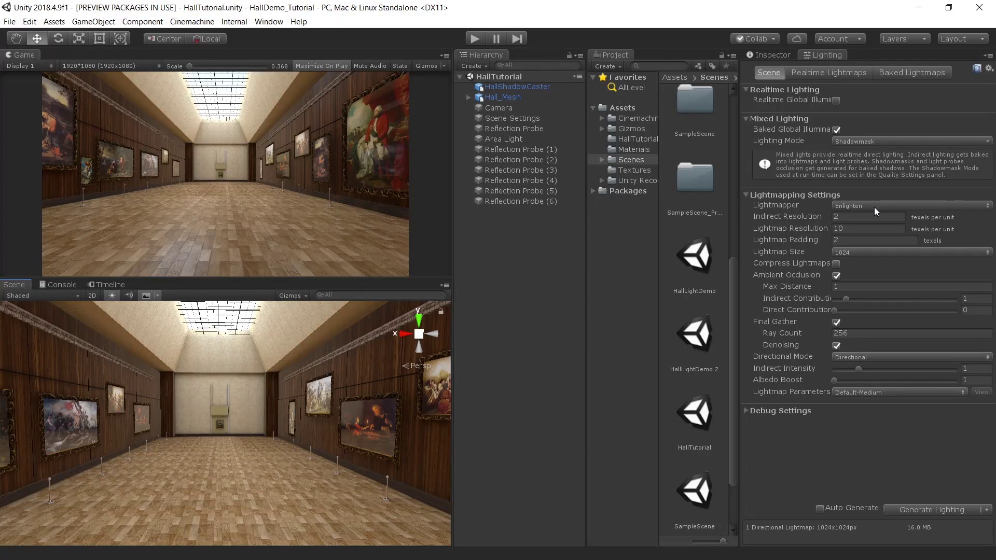
# Try a lighting bake with the Progressive CPU lightmapper and switch the lightmapper back to Enlighten
pyautogui.click(874, 207)
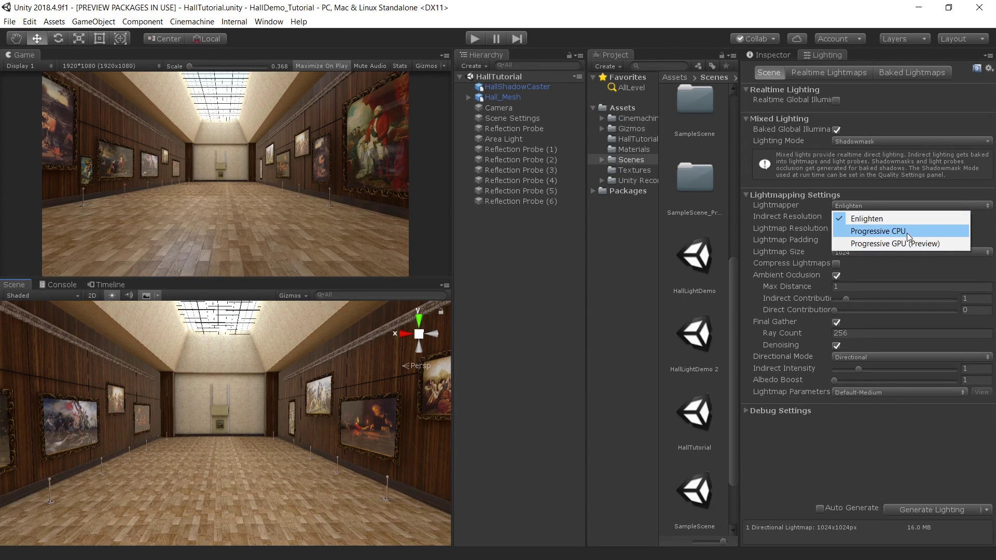
pyautogui.click(886, 231)
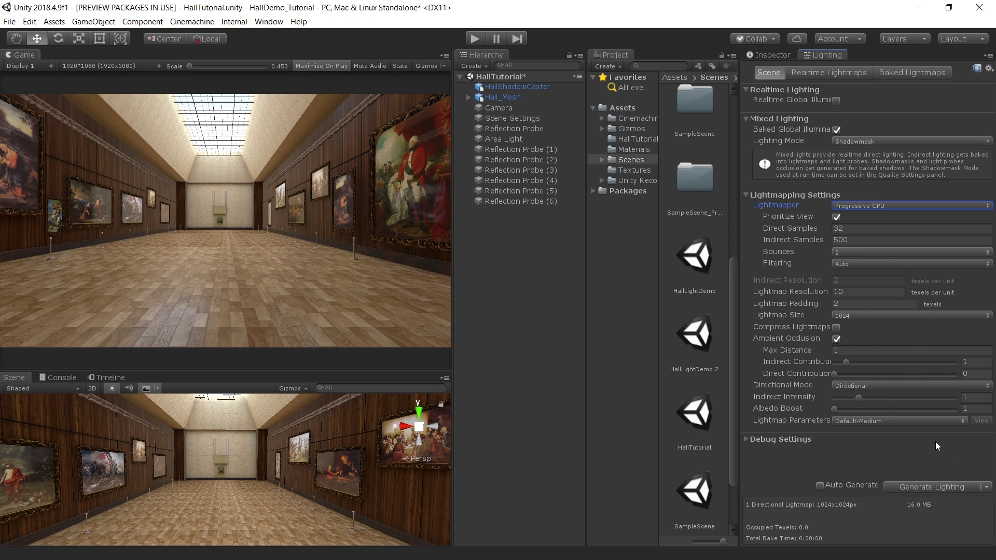
pyautogui.click(933, 491)
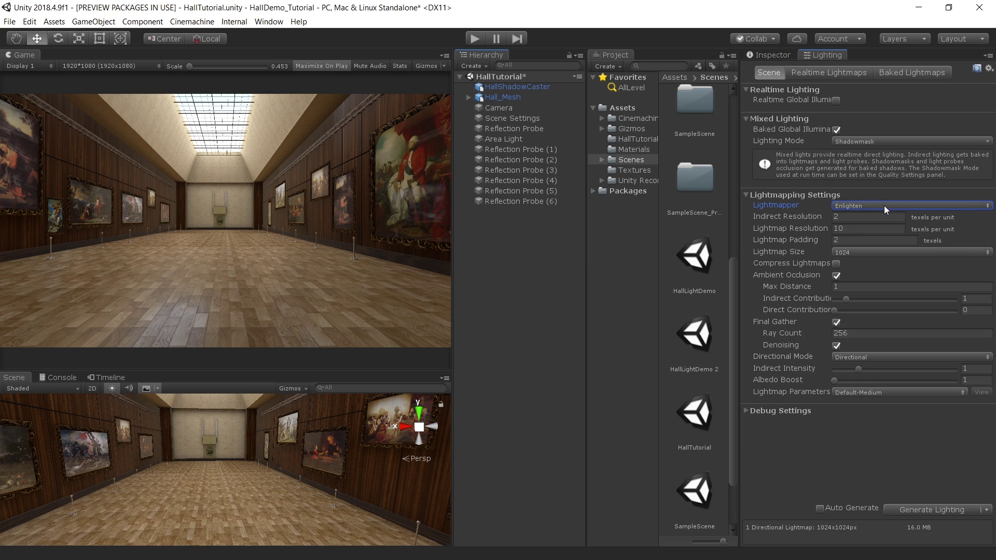
pyautogui.click(884, 205)
pyautogui.click(881, 214)
# Set the lightmap resolution to 40 texels per unit, the lightmap size to 2048 and the Final Gather ray count to 512
pyautogui.click(858, 228)
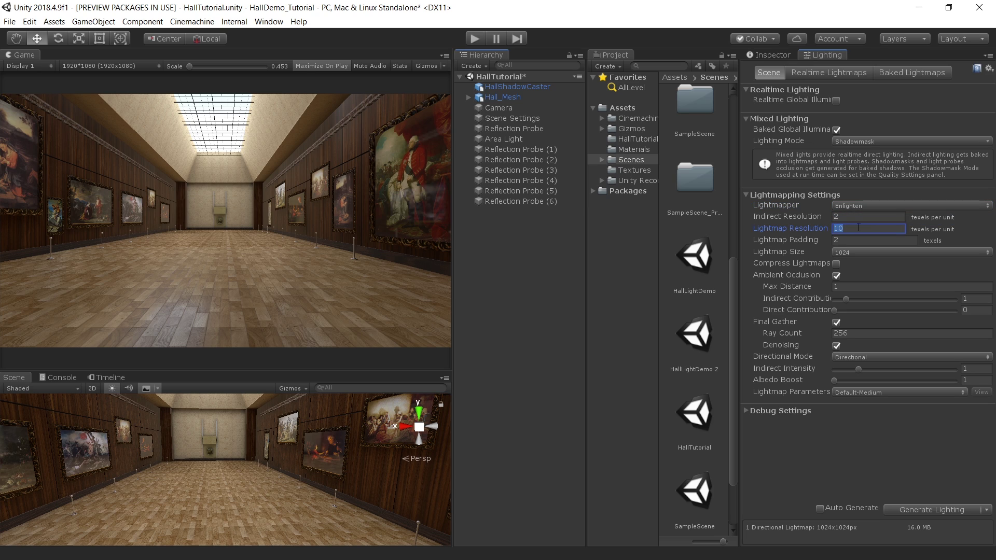
pyautogui.write('40')
pyautogui.click(862, 253)
pyautogui.click(856, 338)
pyautogui.click(815, 330)
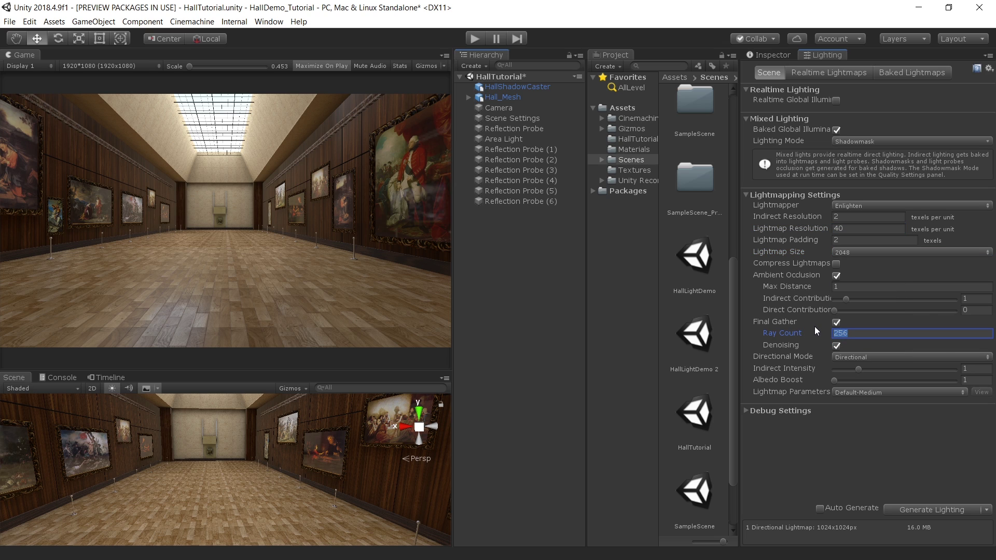
pyautogui.write('512')
# Set the lightmap parameters to Default-HighResolution, indirect resolution to 4 and lightmap padding to 4 texels, and save the scene
pyautogui.click(871, 395)
pyautogui.click(878, 418)
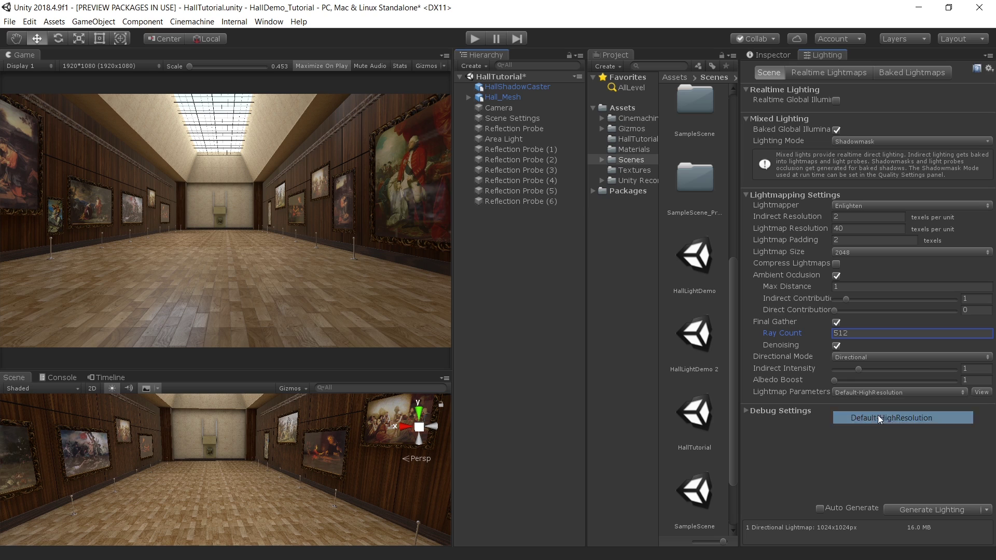
pyautogui.hotkey('ctrl', 's')
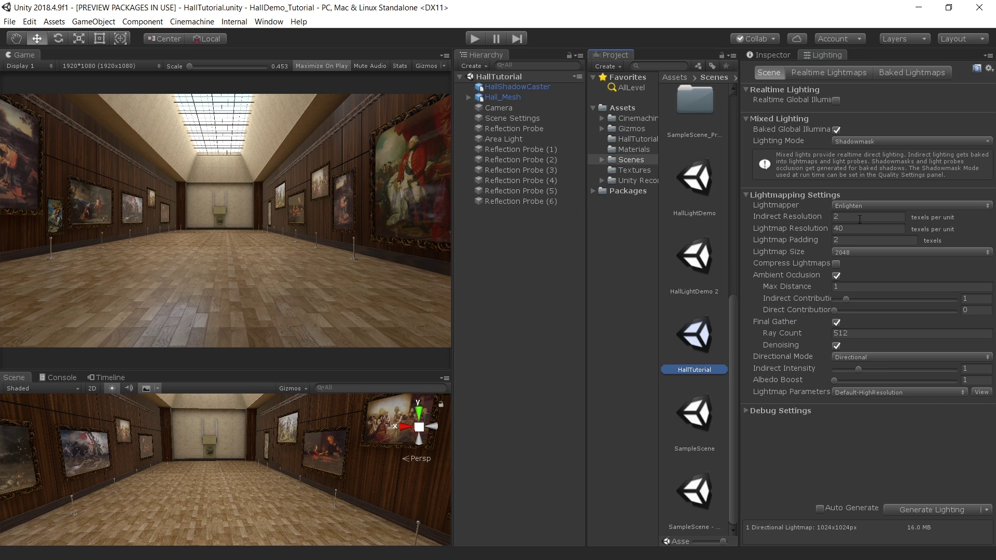
pyautogui.click(823, 215)
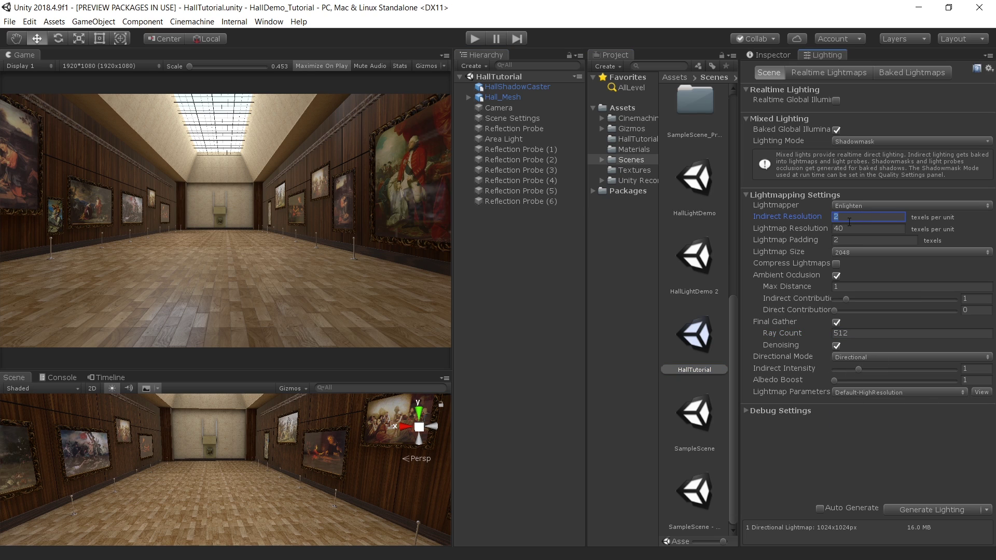
pyautogui.write('4')
pyautogui.click(808, 241)
pyautogui.write('4')
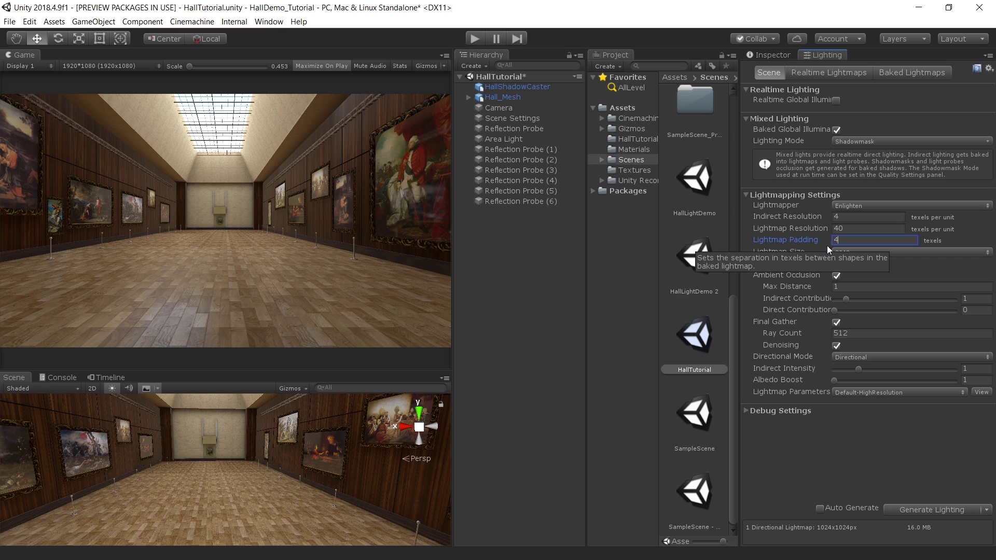
pyautogui.hotkey('ctrl', 's')
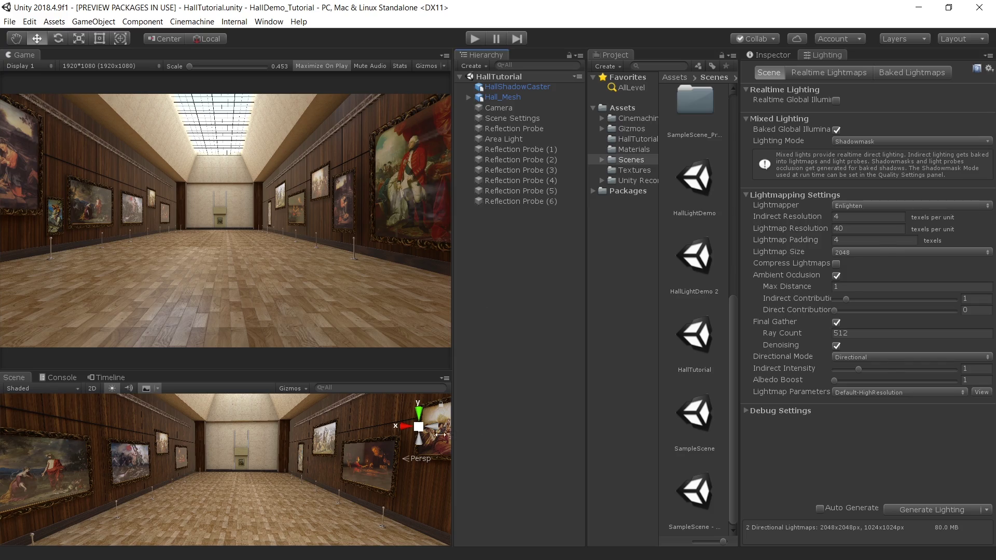
# Examine the hall in an enlarged scene view, including its Baked Lightmap display, and return to Shaded mode
pyautogui.hotkey('shift', 'space')
pyautogui.moveTo(458, 347); pyautogui.dragTo(448, 312, button='right')
pyautogui.moveTo(605, 390)
pyautogui.mouseDown(button='right')
pyautogui.moveTo(630, 366)
pyautogui.moveTo(683, 399)
pyautogui.moveTo(832, 429)
pyautogui.moveTo(681, 389)
pyautogui.moveTo(295, 451)
pyautogui.moveTo(243, 412)
pyautogui.mouseUp(button='right')
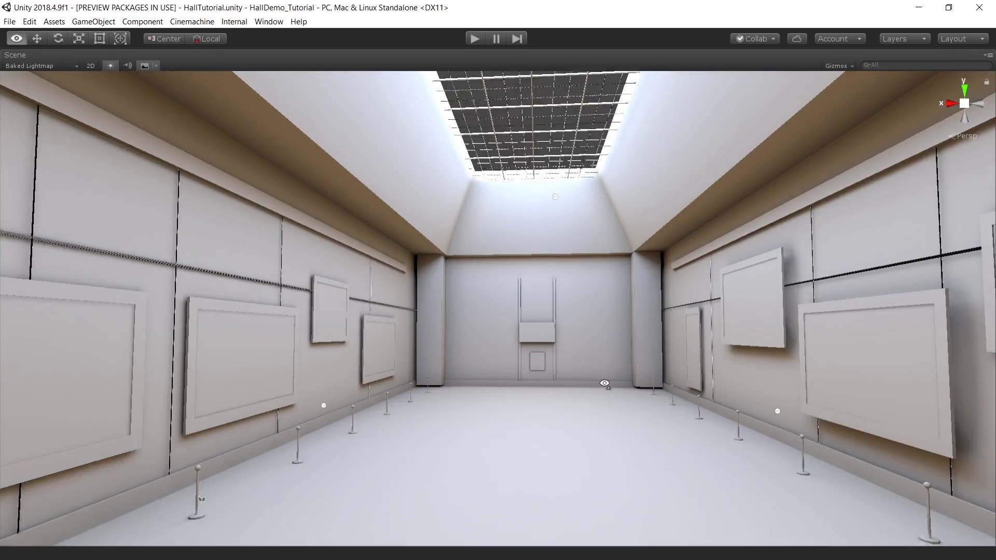
pyautogui.keyDown('alt'); pyautogui.moveTo(244, 413); pyautogui.dragTo(641, 404); pyautogui.keyUp('alt')
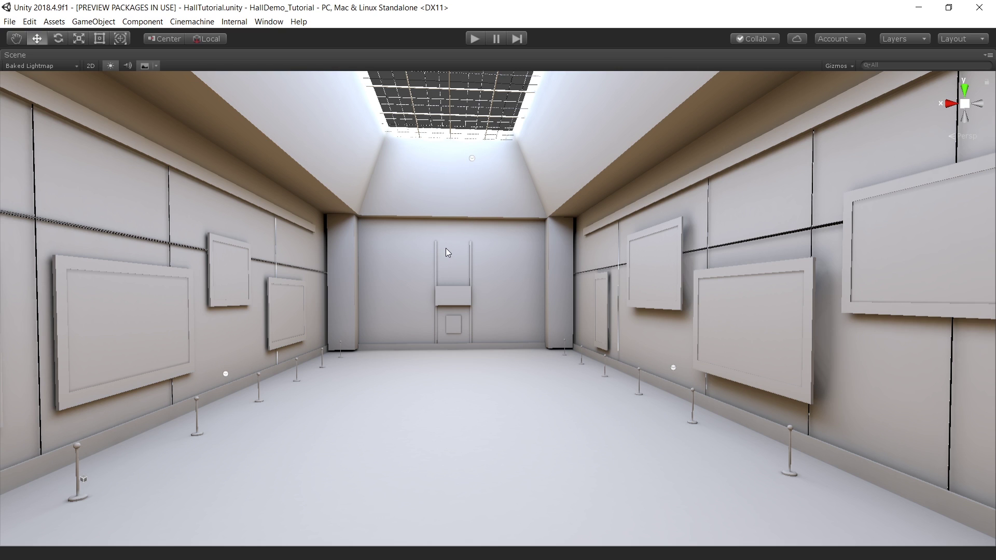
pyautogui.click(63, 66)
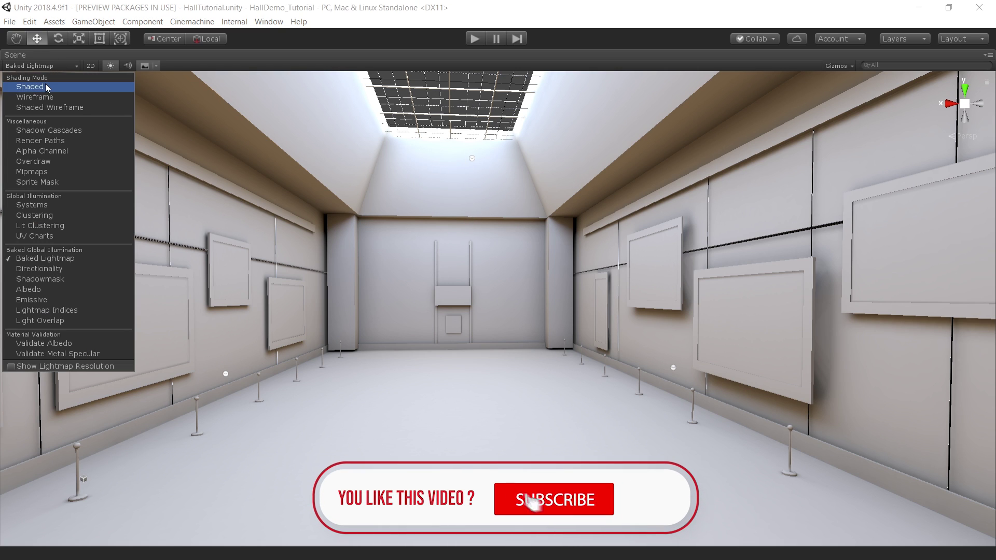
pyautogui.click(45, 84)
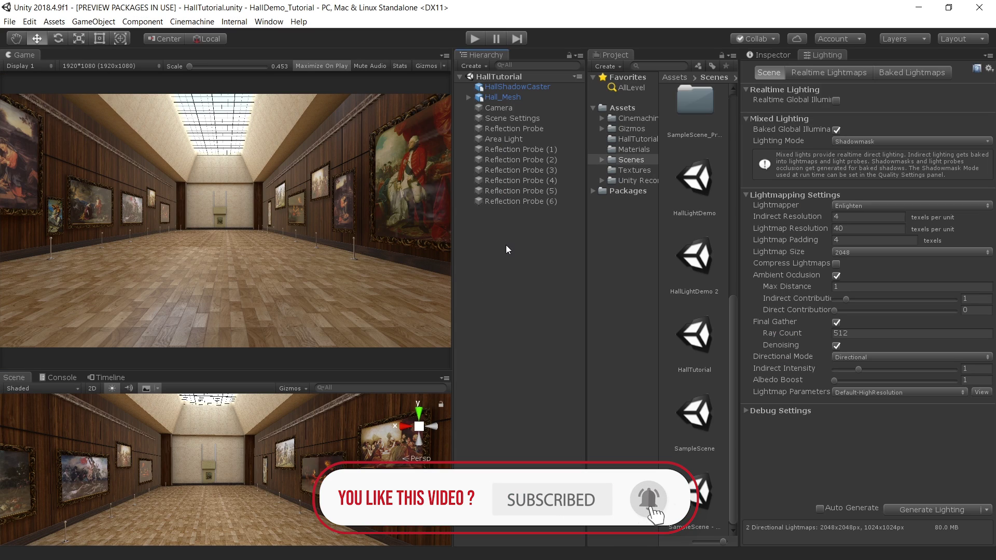
# Create an empty game object named PostProcessing in the scene
pyautogui.rightClick(506, 248)
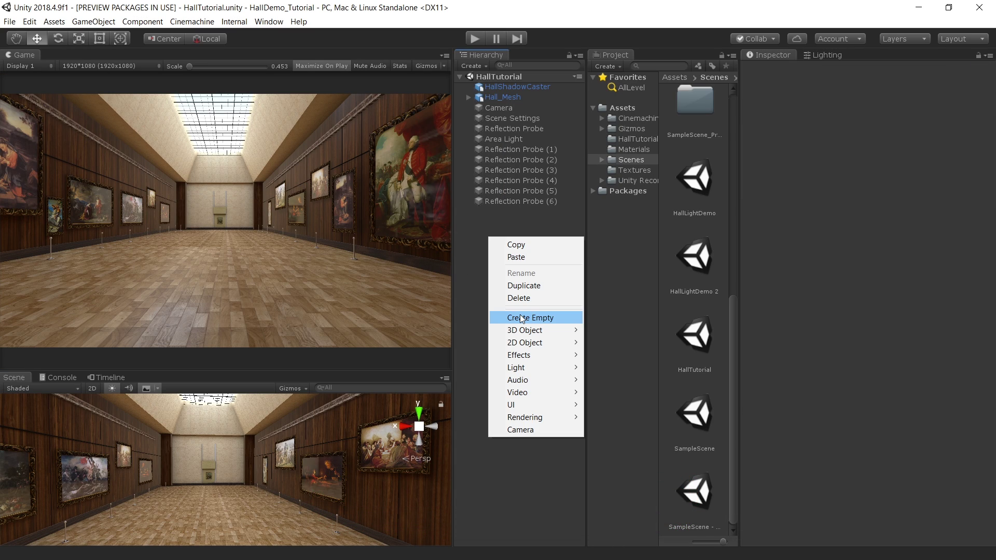
pyautogui.click(521, 318)
pyautogui.write('PostProcessing')
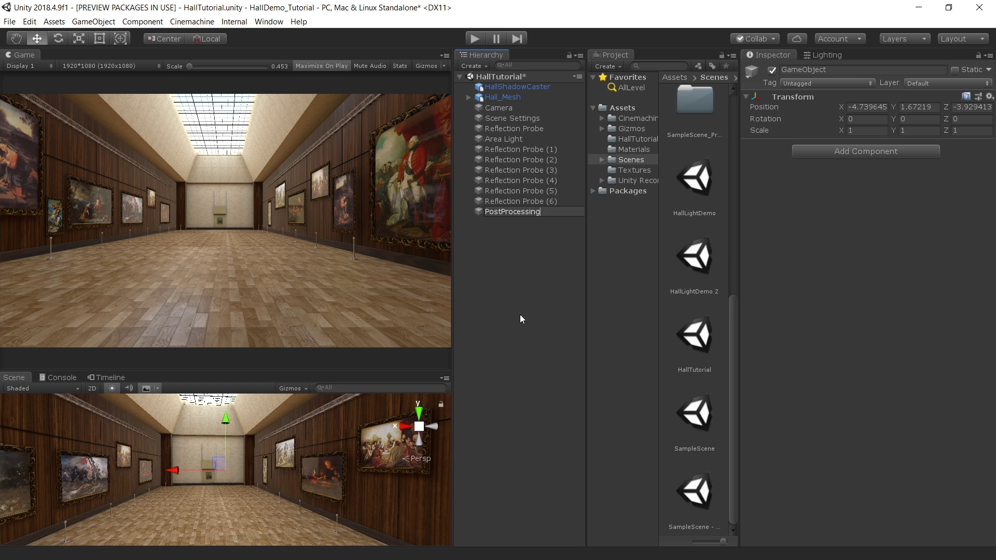
pyautogui.press('Return')
# Add a Post-process Layer component to the Camera and set its volume blending layer to PostProcessing
pyautogui.click(506, 114)
pyautogui.click(506, 108)
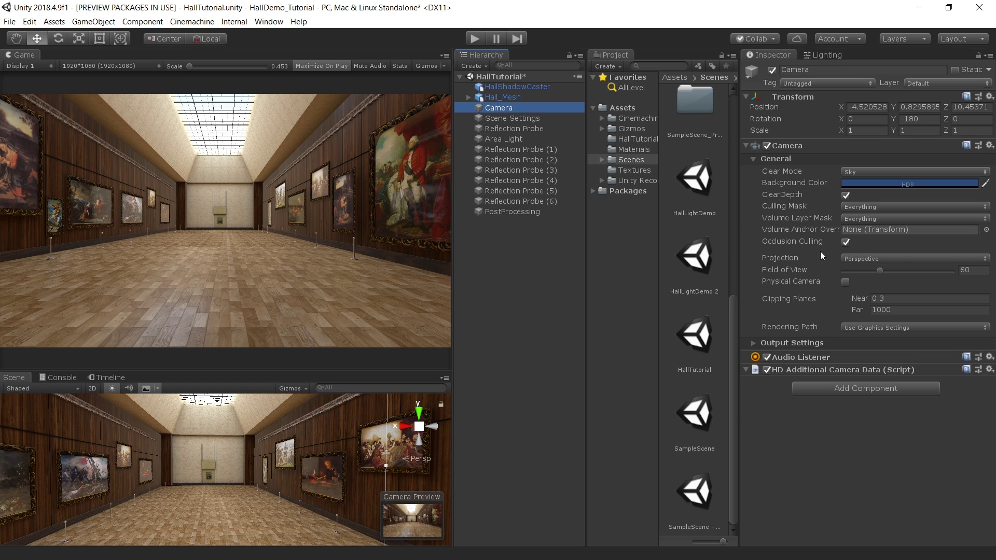
pyautogui.click(870, 390)
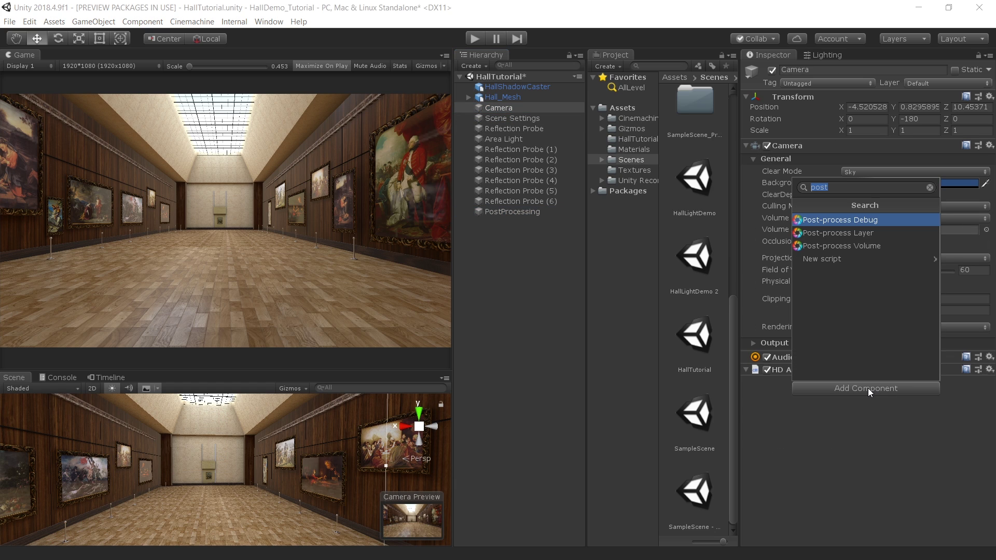
pyautogui.click(868, 233)
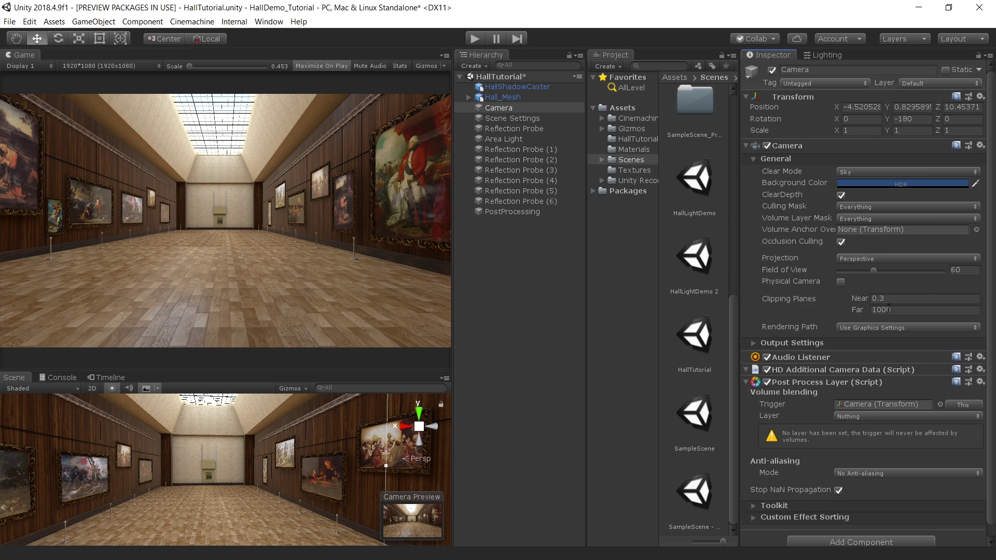
pyautogui.click(870, 419)
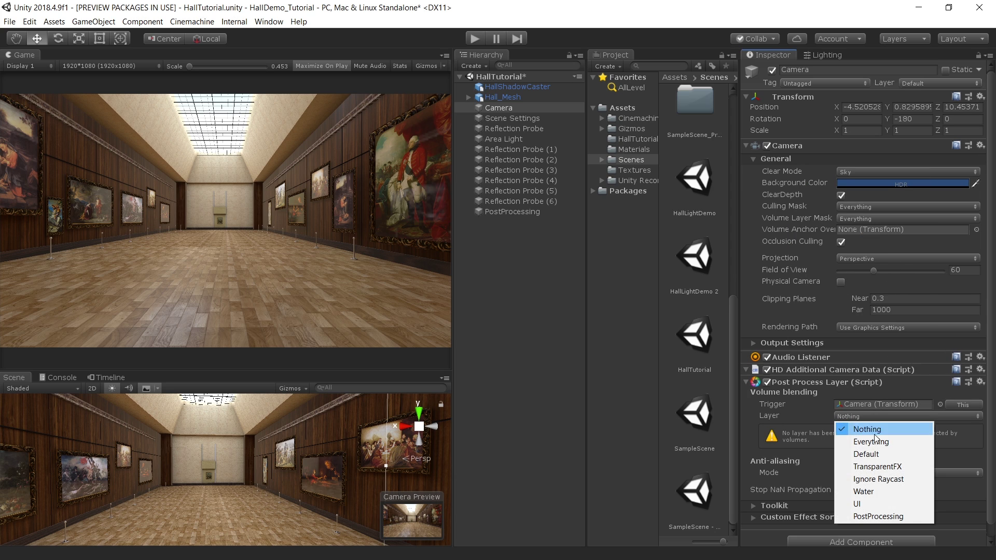
pyautogui.click(882, 512)
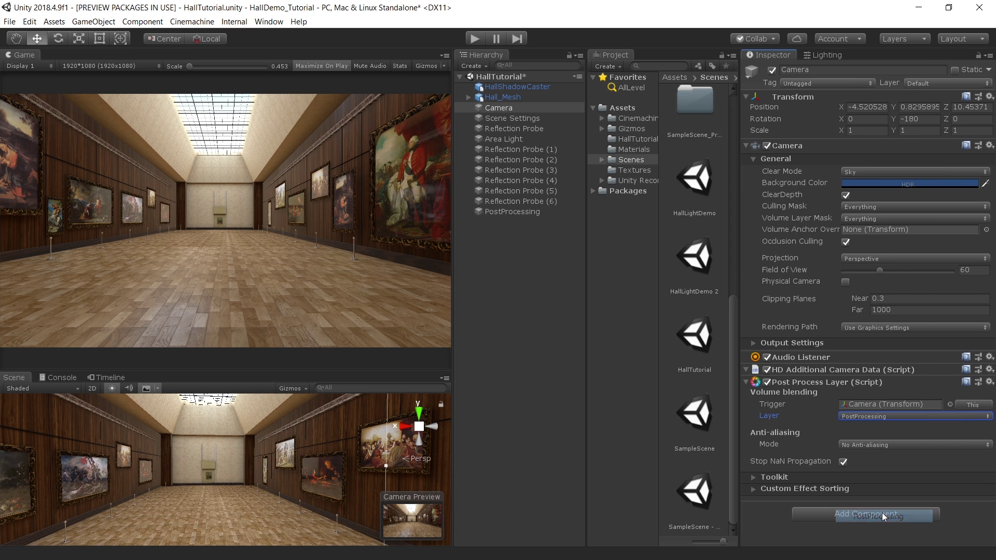
# Check the user layer list, assign the Camera to the PostProcessing layer, and set its anti-aliasing mode to Temporal Anti-aliasing (TAA)
pyautogui.click(982, 84)
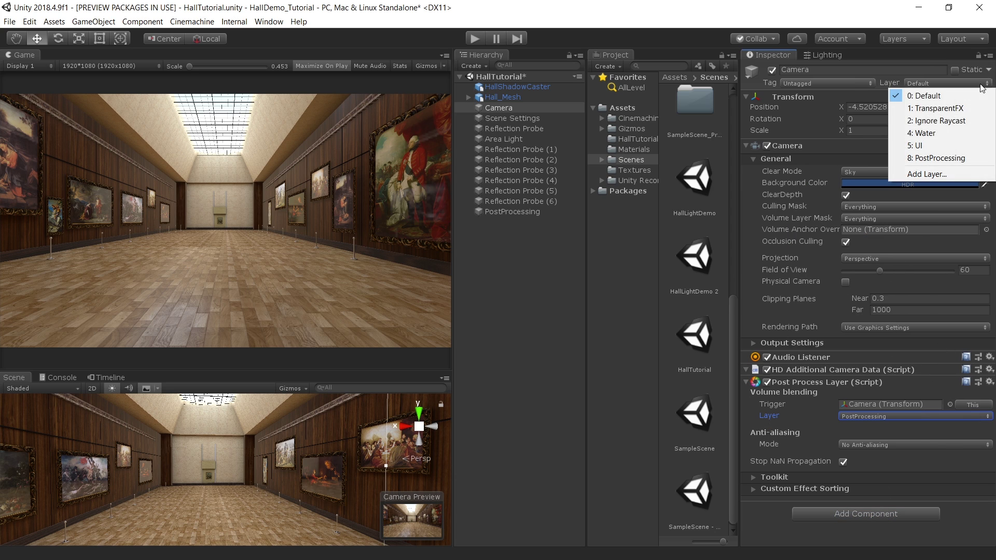
pyautogui.click(926, 175)
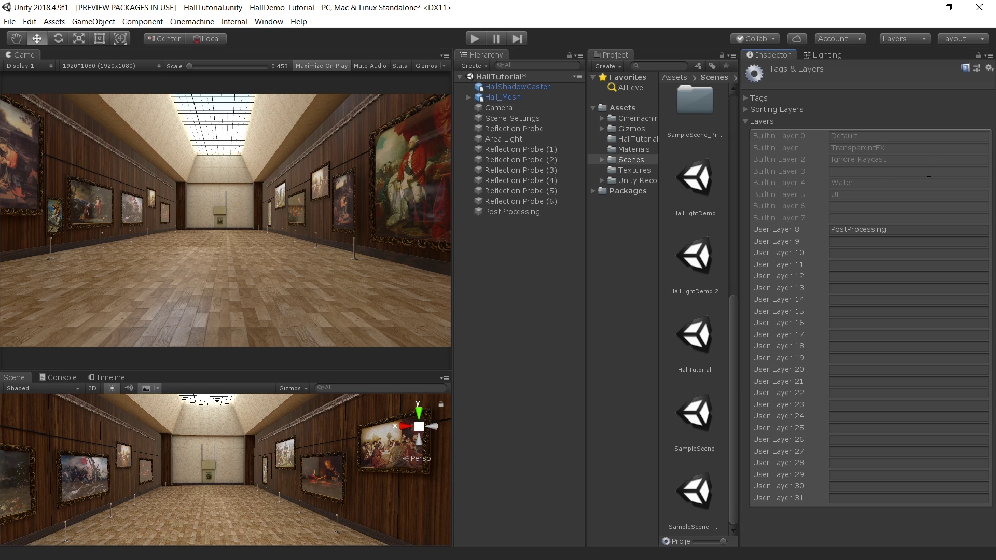
pyautogui.click(906, 230)
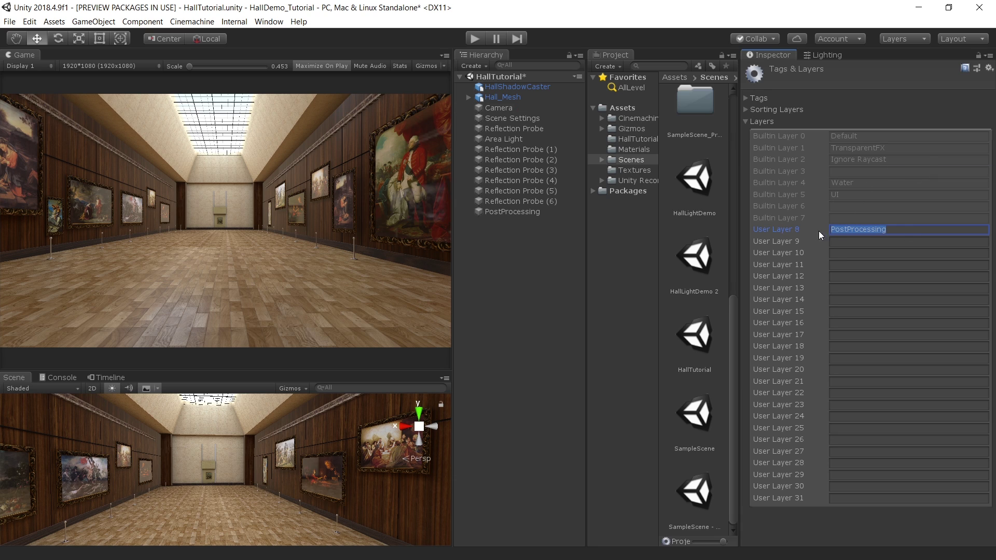
pyautogui.click(524, 107)
pyautogui.click(932, 83)
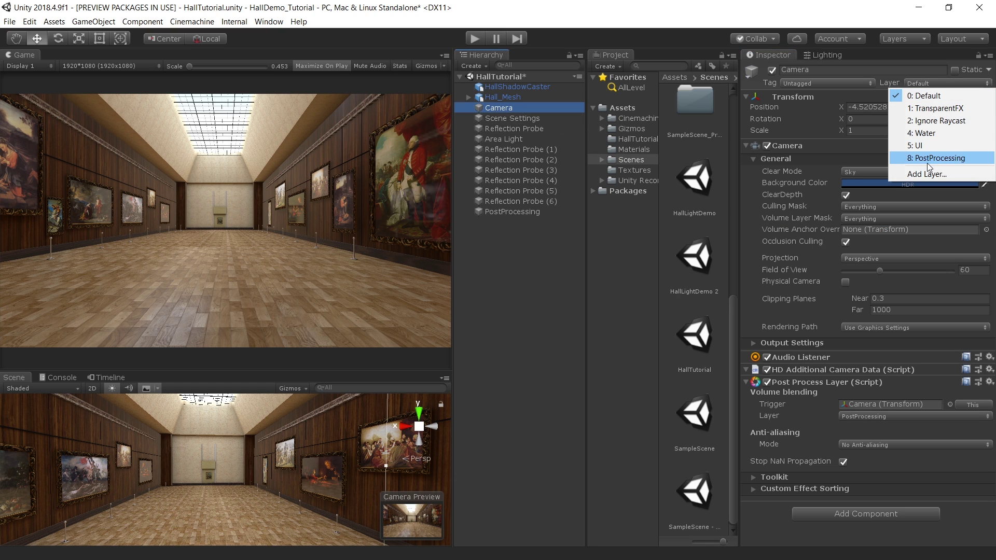
pyautogui.click(927, 158)
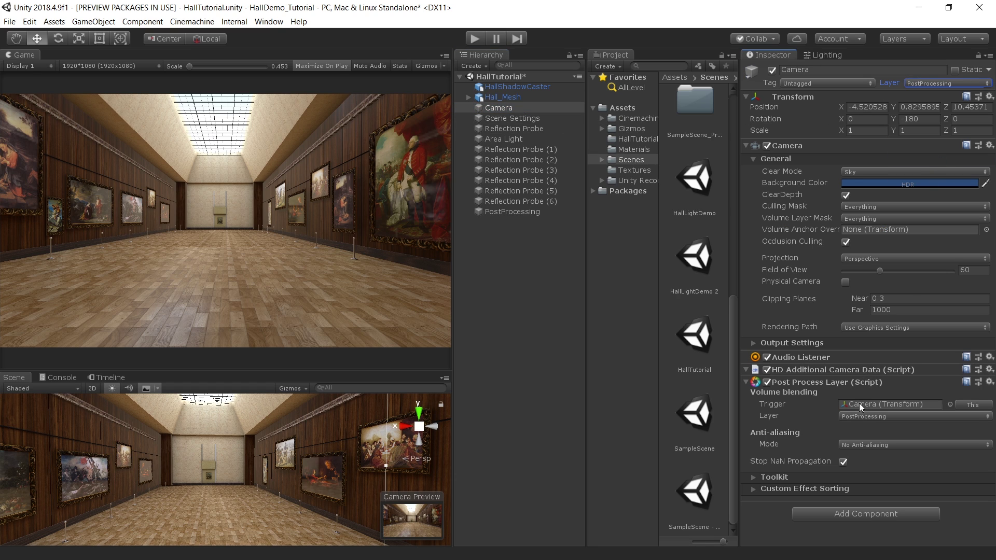
pyautogui.click(879, 446)
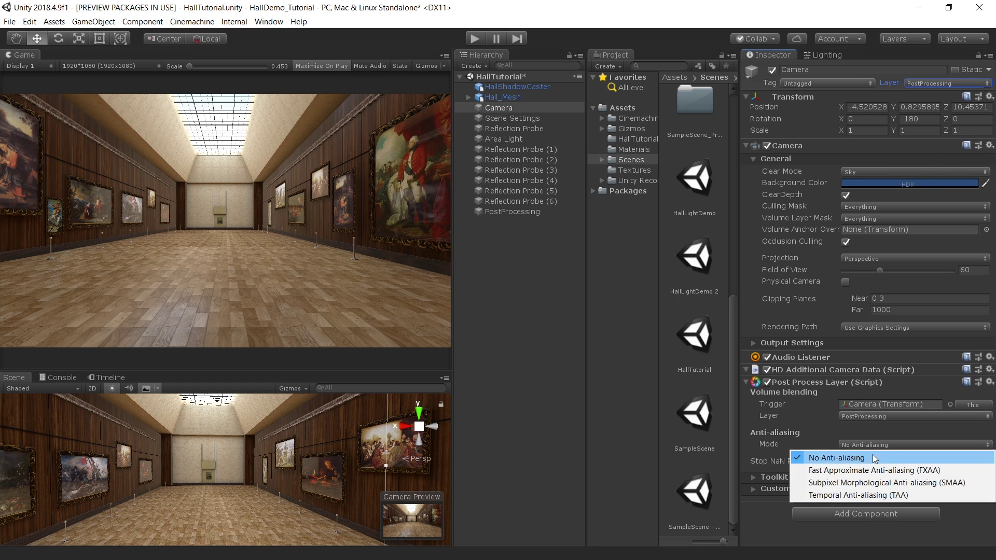
pyautogui.click(847, 496)
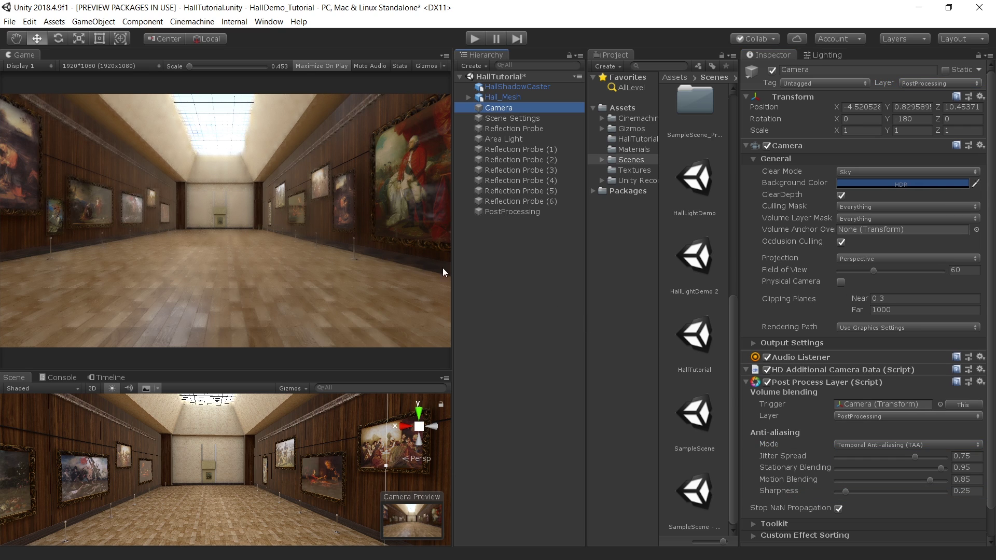
# Examine the anti-aliased hall in an enlarged game view and return to the normal layout
pyautogui.click(467, 298)
pyautogui.hotkey('shift', 'space')
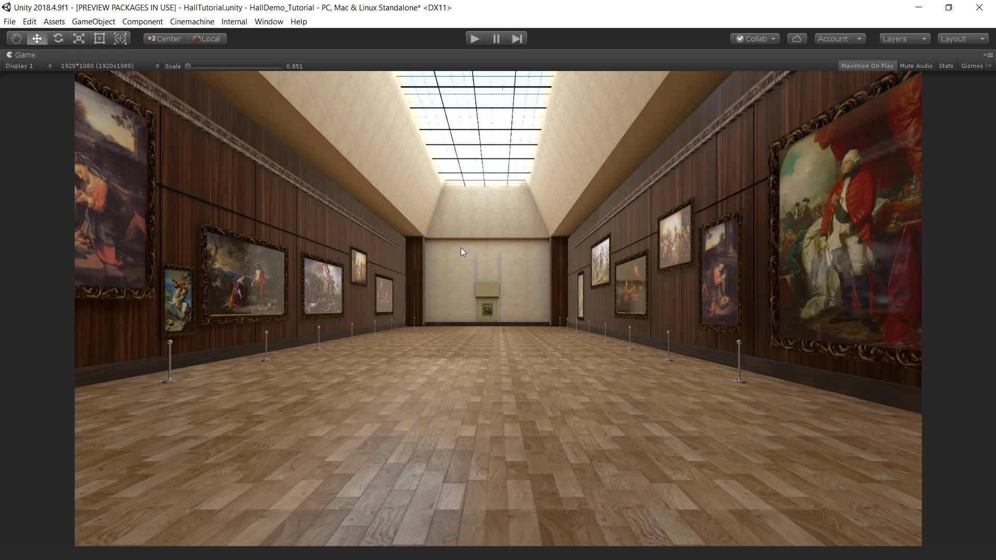
pyautogui.hotkey('shift', 'space')
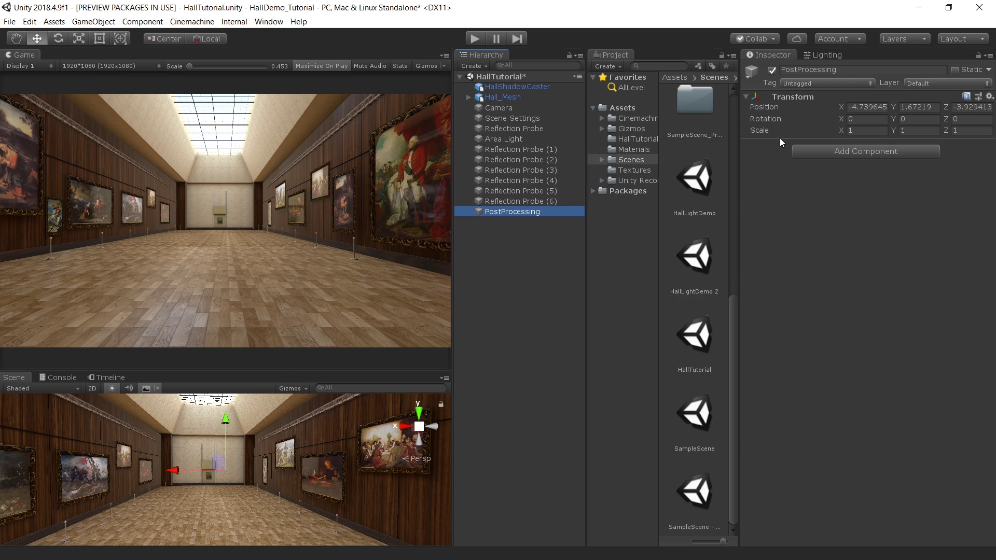
# Add a global Post-process Volume with a new profile to the PostProcessing object and assign the object to the PostProcessing layer
pyautogui.click(864, 154)
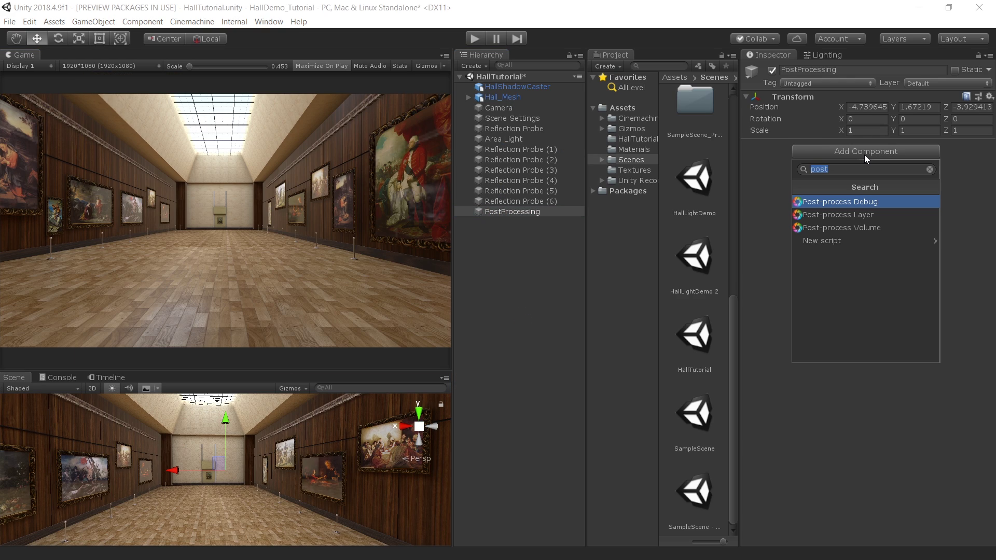
pyautogui.click(873, 229)
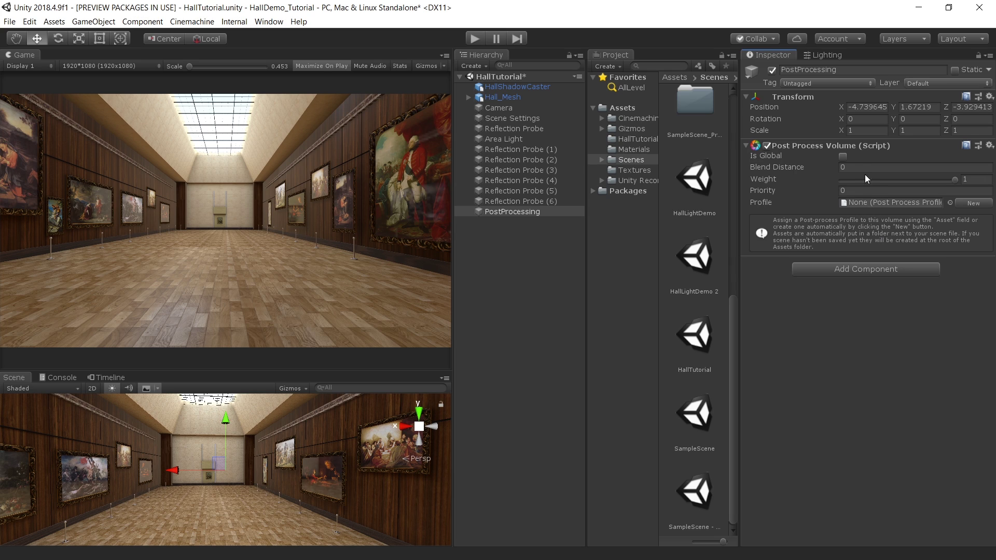
pyautogui.click(843, 157)
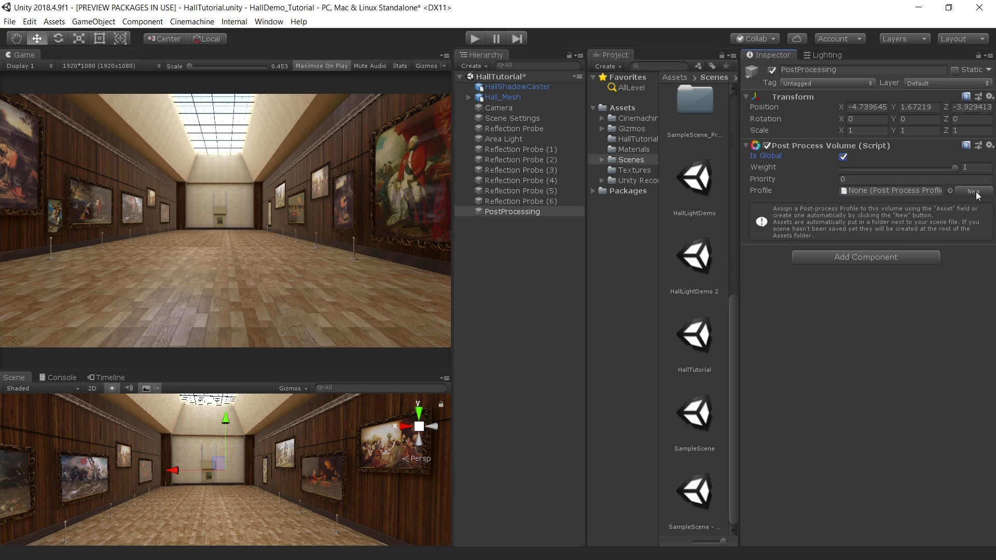
pyautogui.click(974, 192)
pyautogui.click(937, 83)
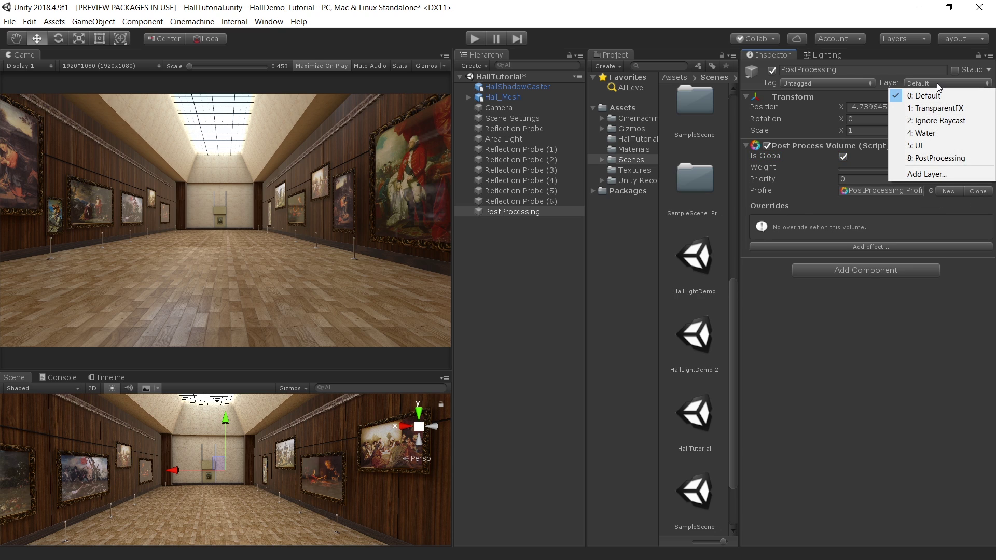
pyautogui.click(943, 159)
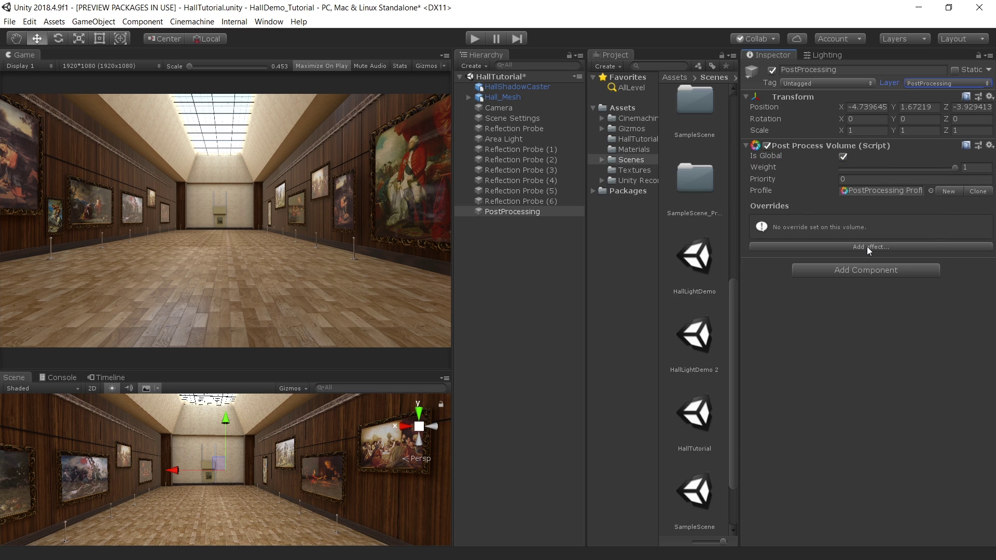
# Add an Ambient Occlusion effect with all settings overridden, intensity 0.5 and thickness modifier 1.64
pyautogui.click(867, 247)
pyautogui.moveTo(870, 251)
pyautogui.click(829, 254)
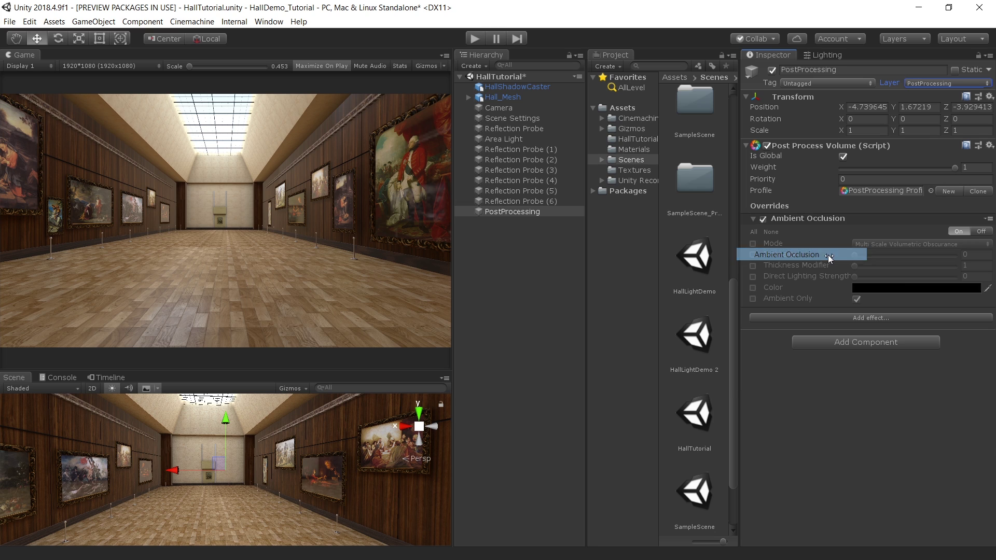
pyautogui.click(753, 232)
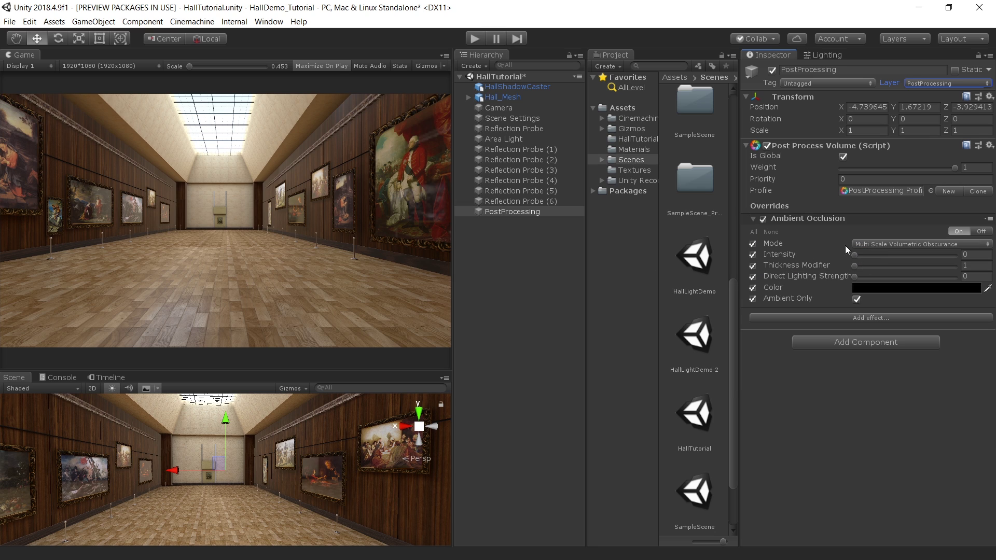
pyautogui.moveTo(856, 255); pyautogui.dragTo(875, 258)
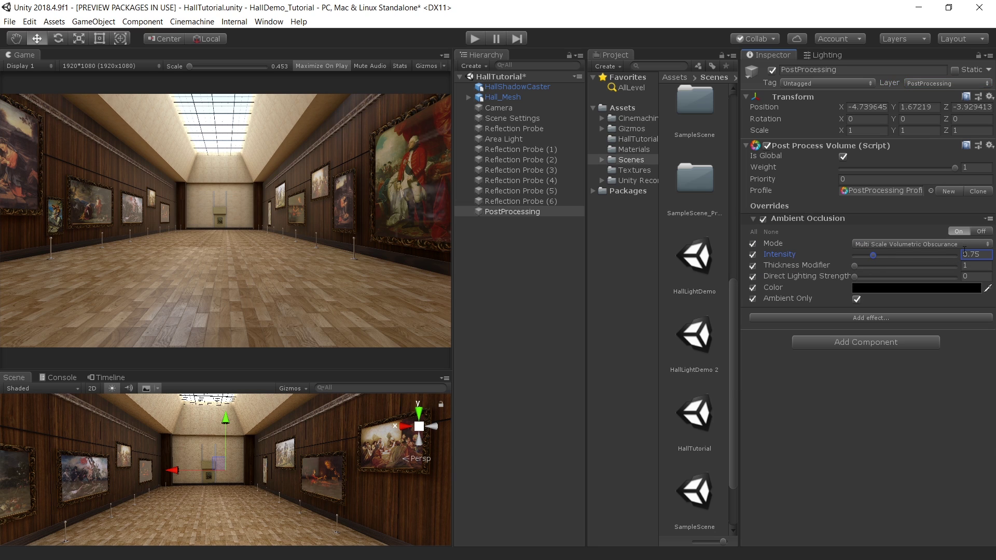
pyautogui.press('BackSpace')
pyautogui.press('BackSpace')
pyautogui.write('5')
pyautogui.press('Return')
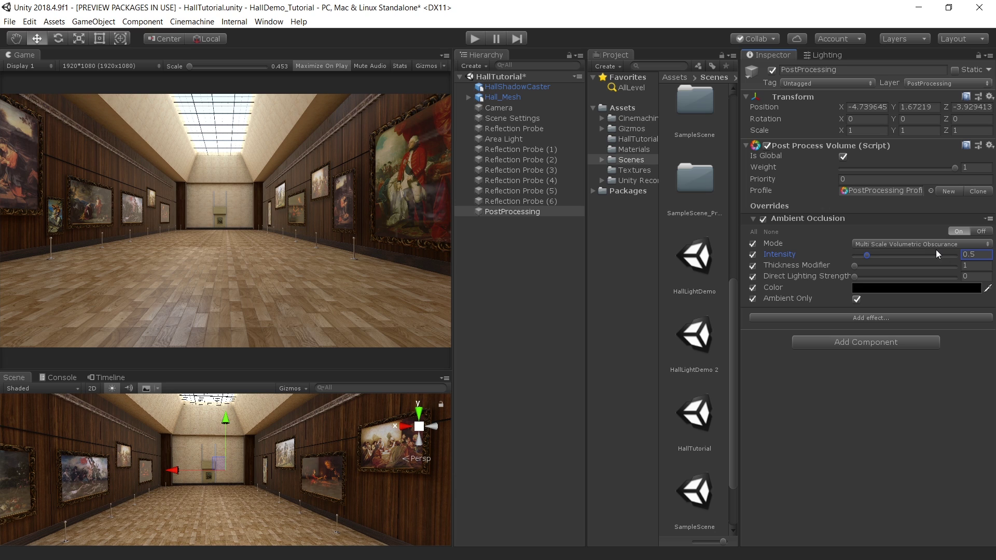
pyautogui.moveTo(892, 265); pyautogui.dragTo(863, 267)
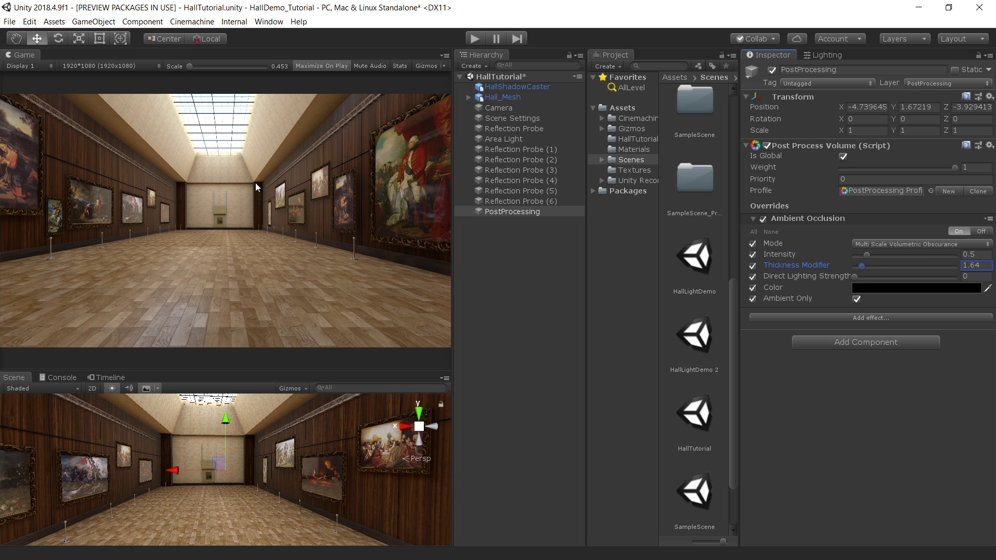
# Add a Bloom effect with all settings overridden, and set its intensity and threshold to 0.5
pyautogui.click(814, 317)
pyautogui.click(815, 354)
pyautogui.click(814, 350)
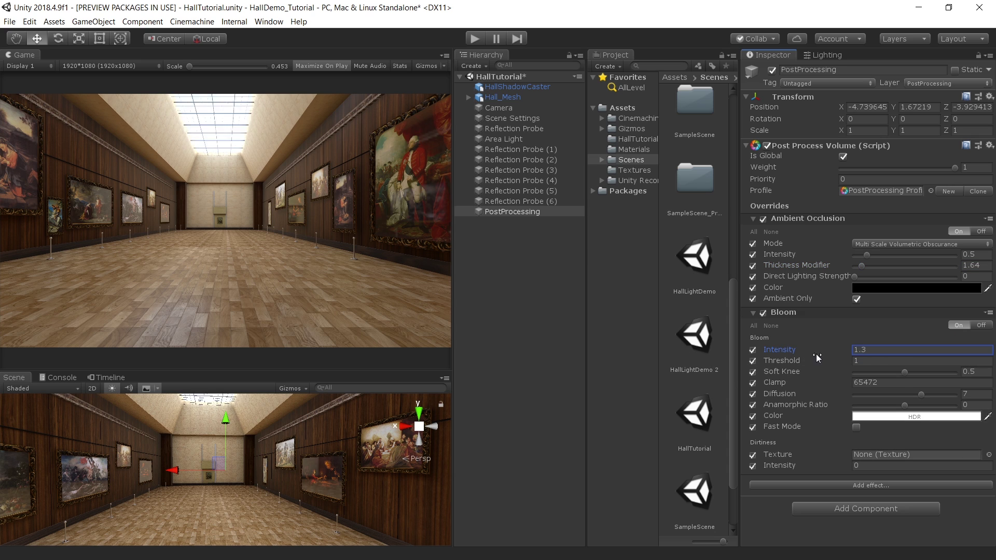
pyautogui.write('0.5')
pyautogui.press('Tab')
pyautogui.write('.5')
# Add a Color Grading effect with all settings overridden, ACES tonemapping, post-exposure 0.44 and contrast -16
pyautogui.click(882, 486)
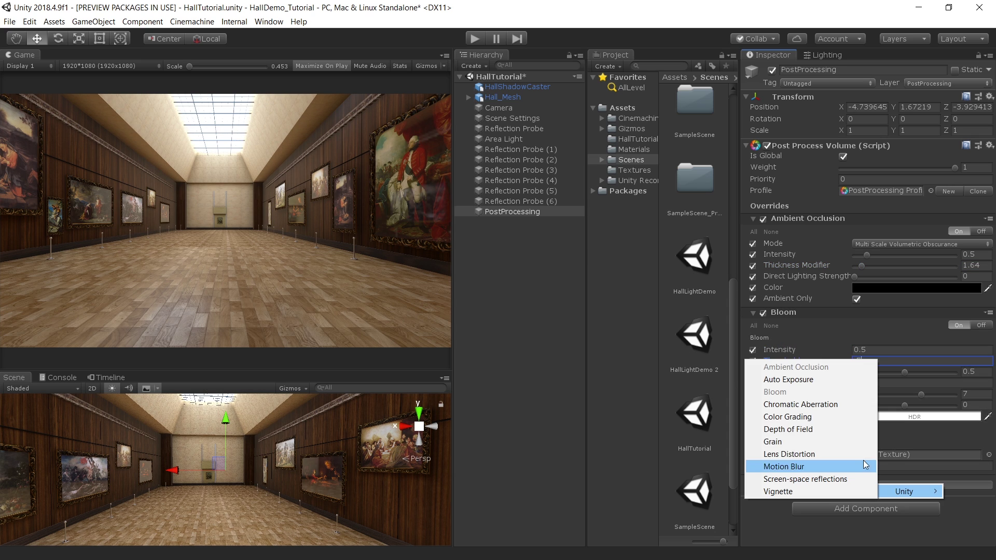
pyautogui.click(813, 417)
pyautogui.scroll(-8, 817, 322)
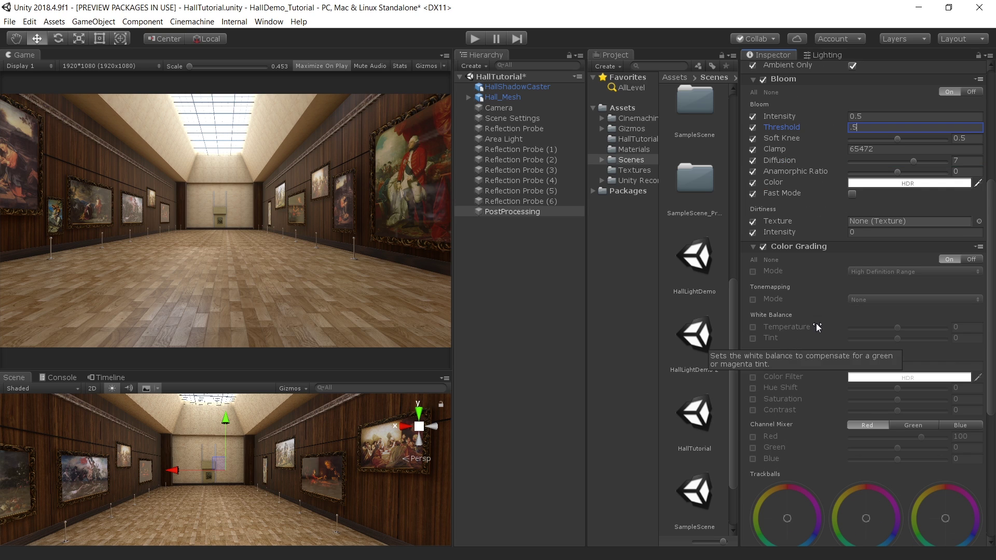
pyautogui.click(863, 300)
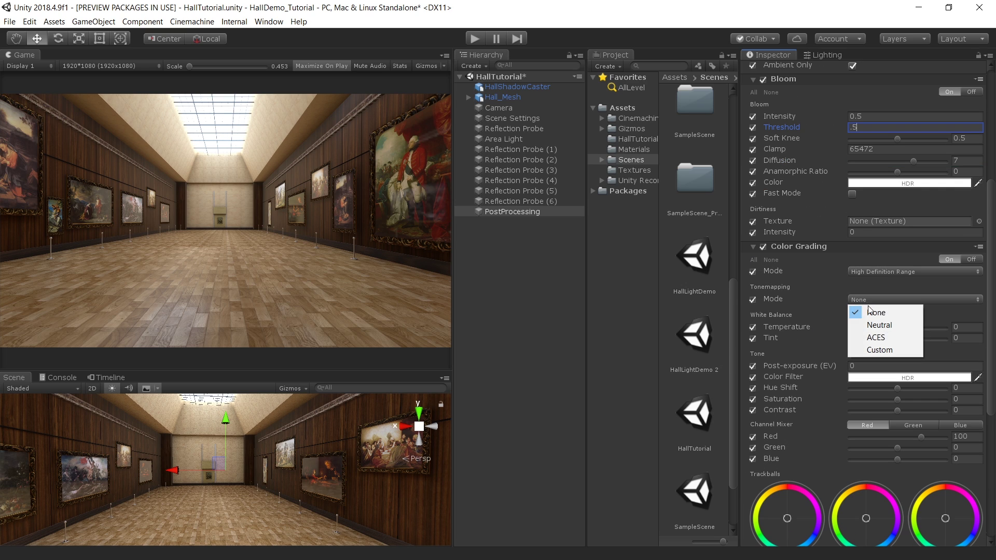
pyautogui.click(880, 338)
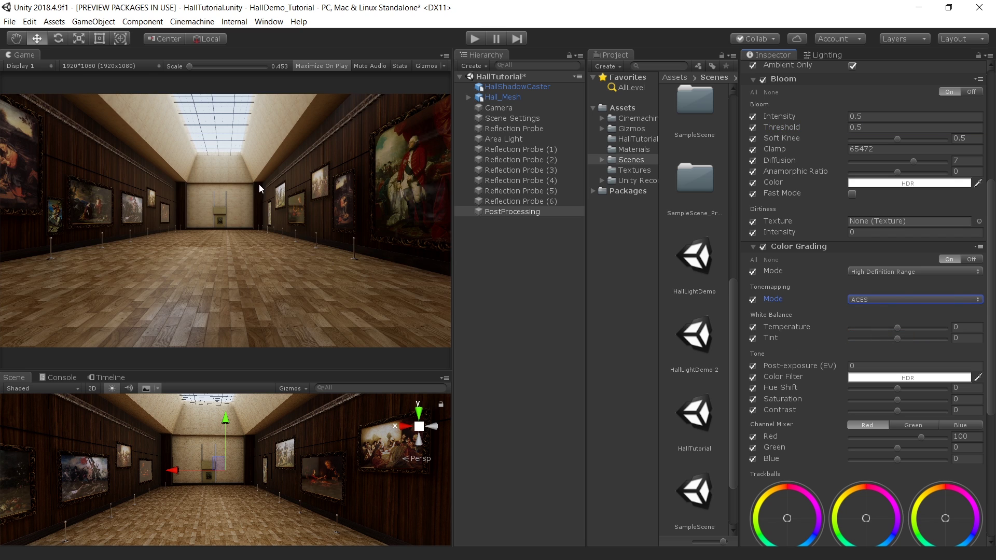
pyautogui.moveTo(826, 369)
pyautogui.mouseDown()
pyautogui.moveTo(815, 366)
pyautogui.moveTo(830, 369)
pyautogui.mouseUp()
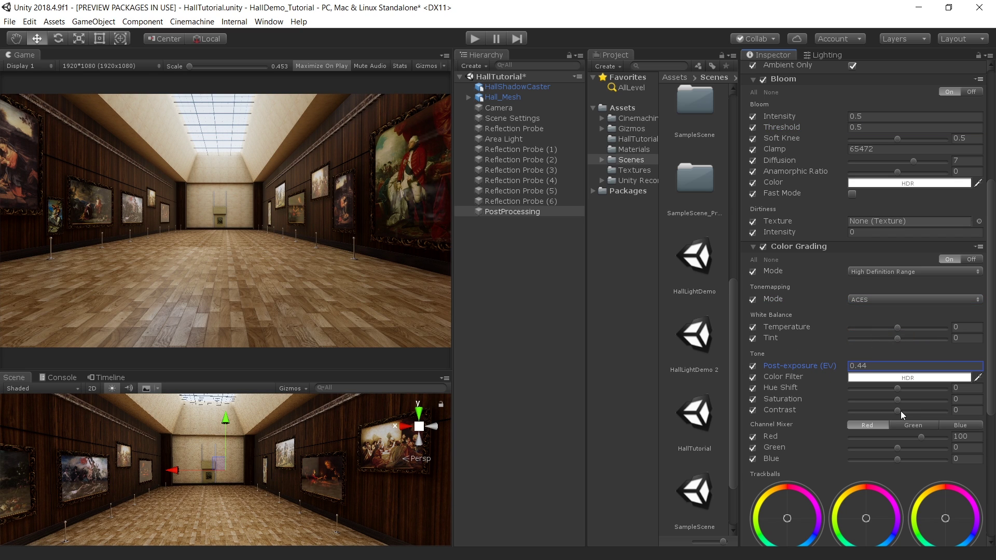
pyautogui.moveTo(898, 412); pyautogui.dragTo(892, 414)
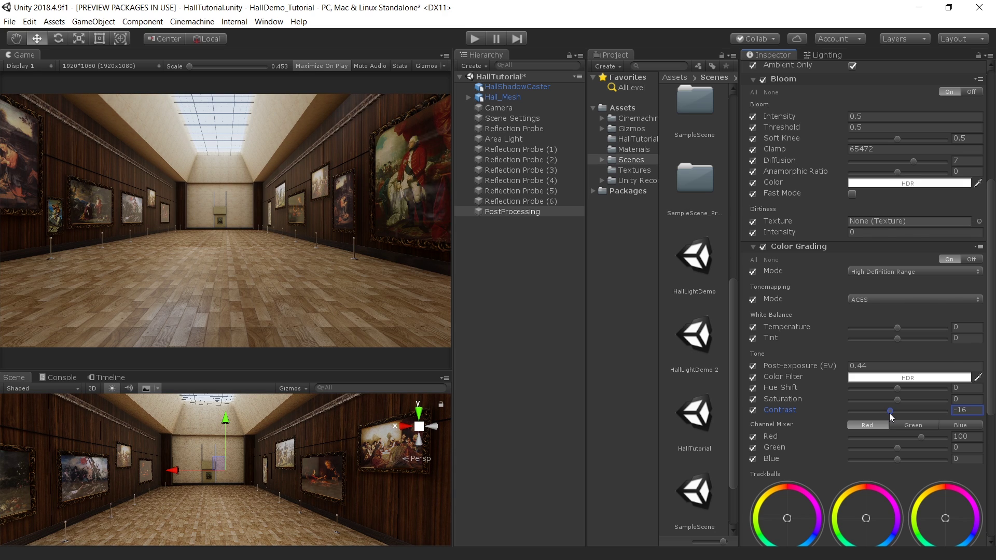
# Shift the Color Grading lift trackball slightly toward green and the gamma and gain trackballs slightly toward blue
pyautogui.scroll(-5, 890, 413)
pyautogui.moveTo(787, 332); pyautogui.dragTo(788, 333)
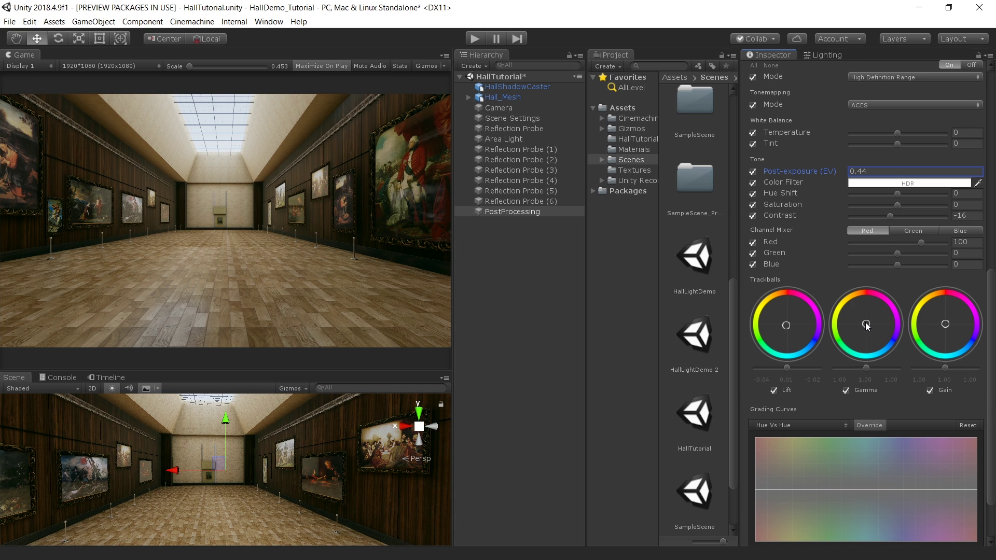
pyautogui.moveTo(863, 326); pyautogui.dragTo(862, 322)
pyautogui.moveTo(952, 331); pyautogui.dragTo(955, 329)
pyautogui.moveTo(785, 329); pyautogui.dragTo(785, 330)
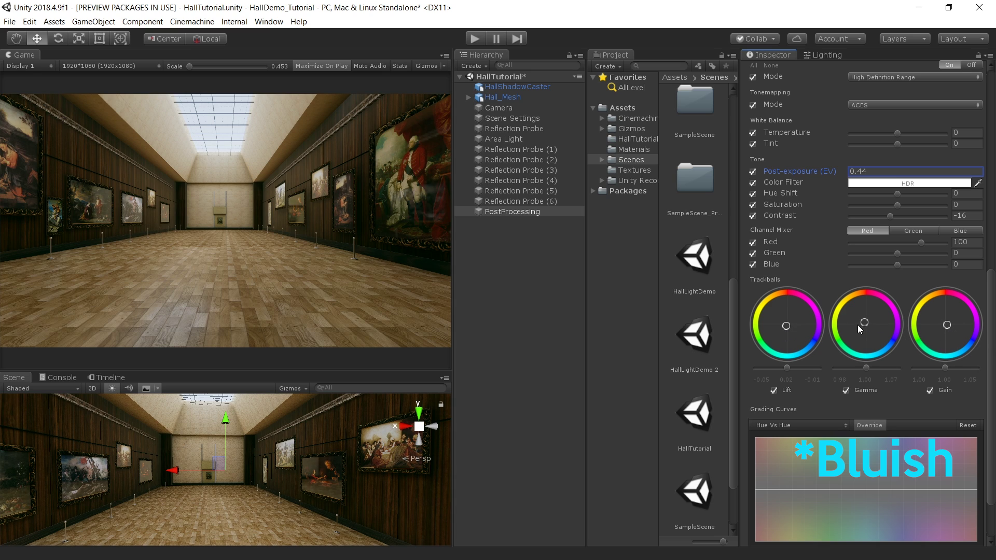
pyautogui.moveTo(860, 326); pyautogui.dragTo(862, 324)
# Compare the hall with Color Grading disabled and enabled several times, leaving the effect enabled
pyautogui.scroll(2, 793, 280)
pyautogui.click(764, 131)
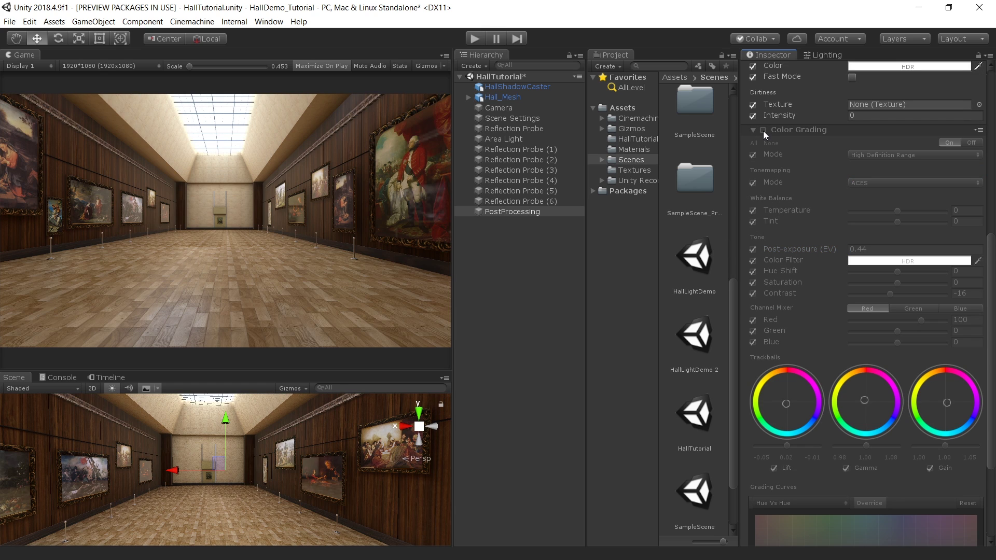
pyautogui.click(763, 131)
pyautogui.click(764, 131)
pyautogui.click(764, 131)
pyautogui.click(763, 130)
pyautogui.click(764, 131)
pyautogui.click(764, 131)
pyautogui.click(764, 130)
pyautogui.click(764, 131)
pyautogui.click(764, 131)
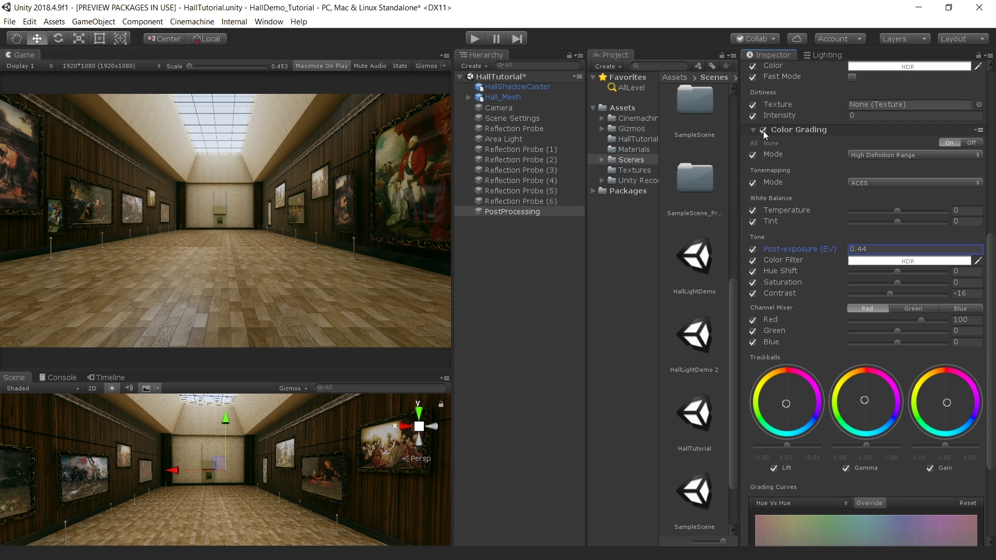
# Set the Color Grading contrast to -12 and post-exposure to 0.64, and save the scene
pyautogui.scroll(-3, 882, 272)
pyautogui.scroll(1, 883, 267)
pyautogui.moveTo(892, 216); pyautogui.dragTo(894, 216)
pyautogui.moveTo(825, 173); pyautogui.dragTo(830, 174)
pyautogui.click(898, 134)
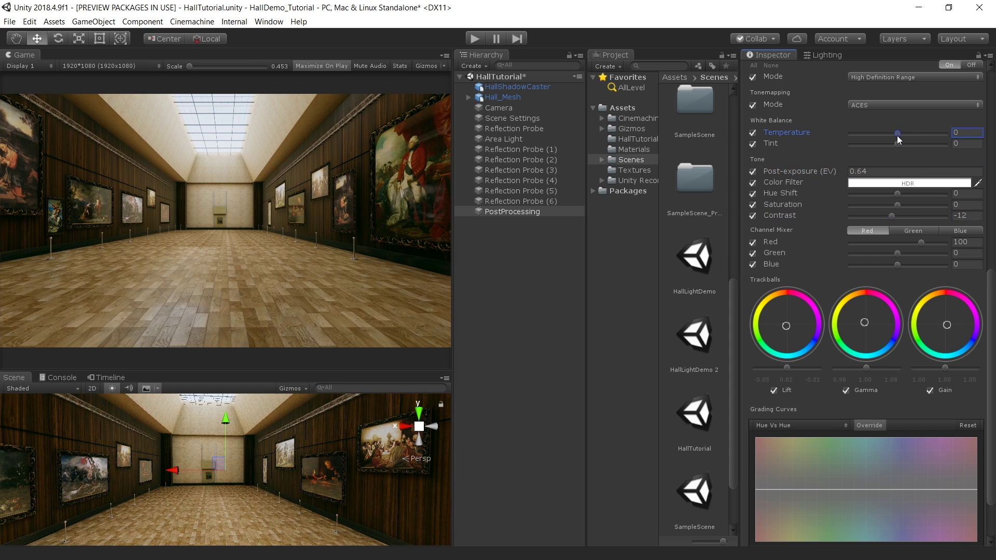
pyautogui.scroll(3, 897, 136)
pyautogui.click(763, 170)
pyautogui.click(764, 170)
pyautogui.hotkey('ctrl', 's')
# Add a Chromatic Aberration effect to the post-process volume and raise its intensity
pyautogui.scroll(-5, 810, 291)
pyautogui.click(862, 501)
pyautogui.moveTo(885, 509)
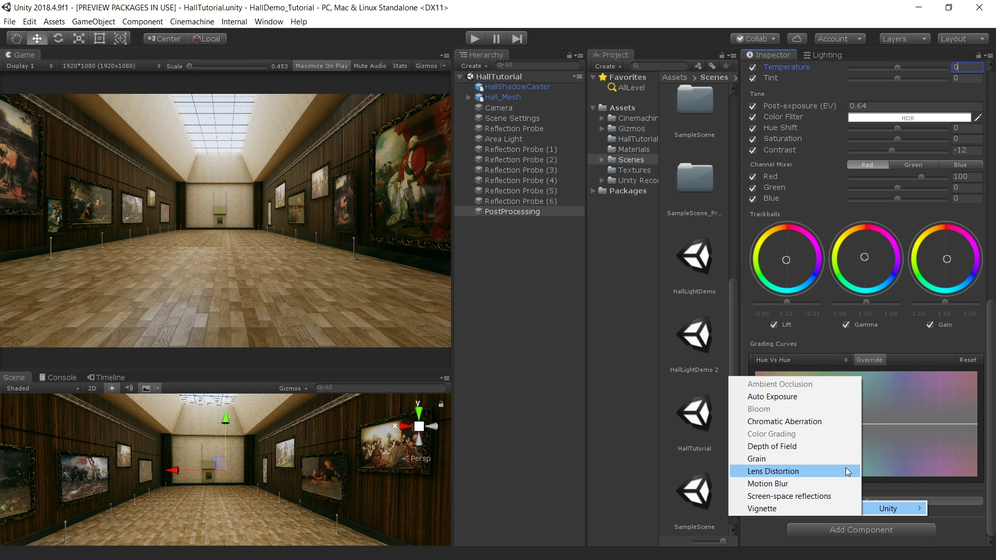
pyautogui.click(805, 424)
pyautogui.scroll(-3, 805, 423)
pyautogui.moveTo(849, 471); pyautogui.dragTo(878, 452)
# Add a Vignette effect to the post-process volume
pyautogui.click(859, 503)
pyautogui.moveTo(882, 507)
pyautogui.click(805, 507)
pyautogui.scroll(-3, 850, 468)
# Compare the hall with the whole PostProcessing object disabled and enabled, leaving it enabled
pyautogui.scroll(15, 767, 394)
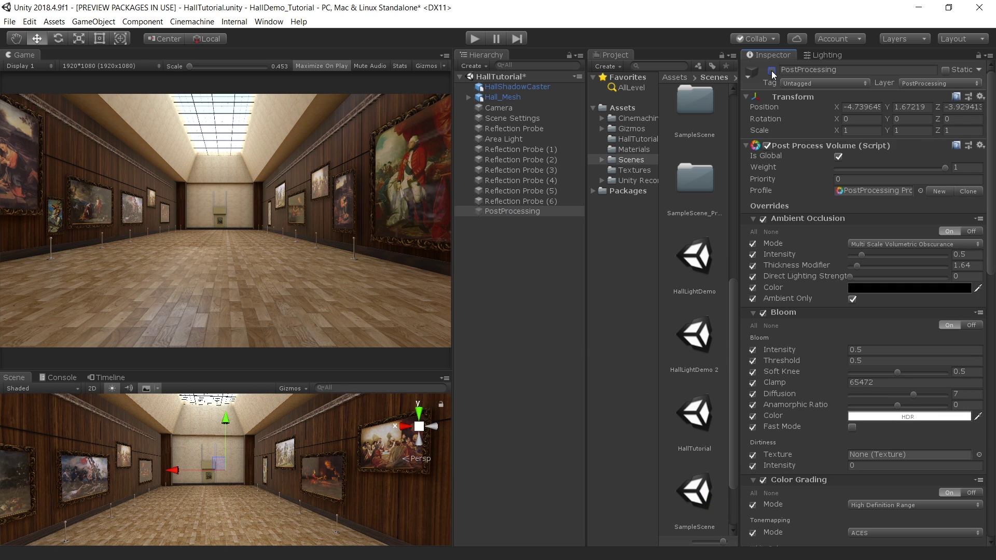
pyautogui.click(773, 71)
pyautogui.click(772, 72)
pyautogui.click(773, 71)
pyautogui.click(772, 71)
# Create a directional light in the scene and rotate it to about 40, -75, -33 degrees
pyautogui.rightClick(483, 253)
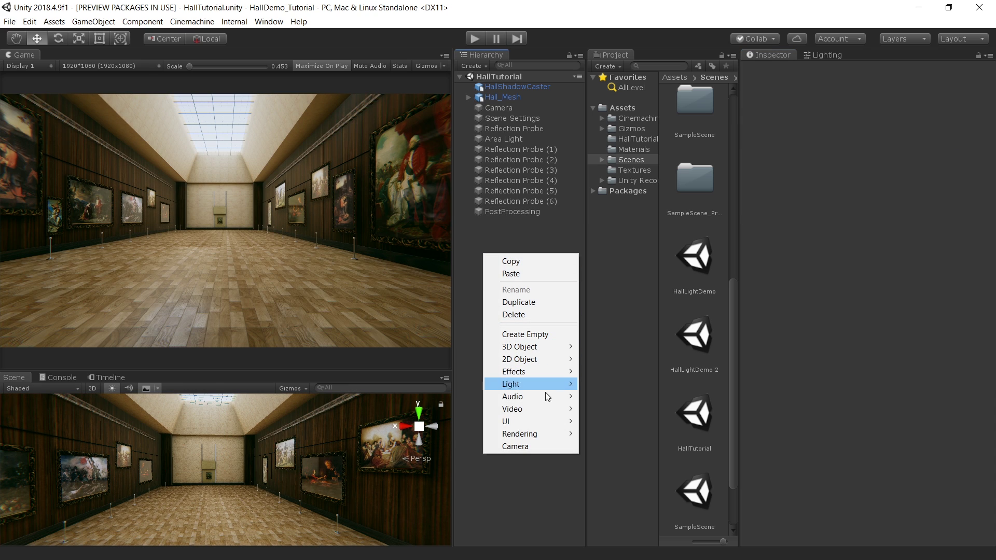
pyautogui.moveTo(544, 386)
pyautogui.click(623, 385)
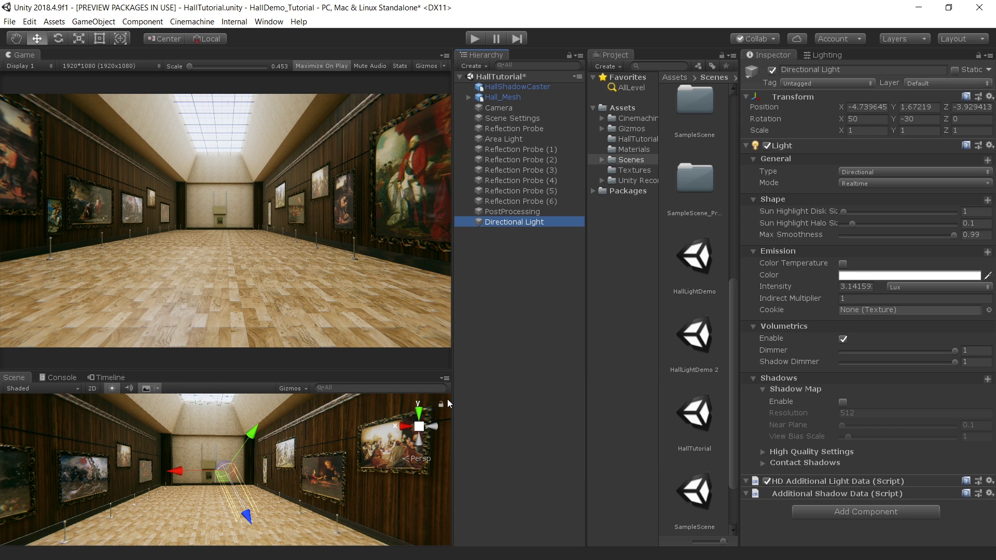
pyautogui.press('e')
pyautogui.moveTo(266, 507); pyautogui.dragTo(468, 500)
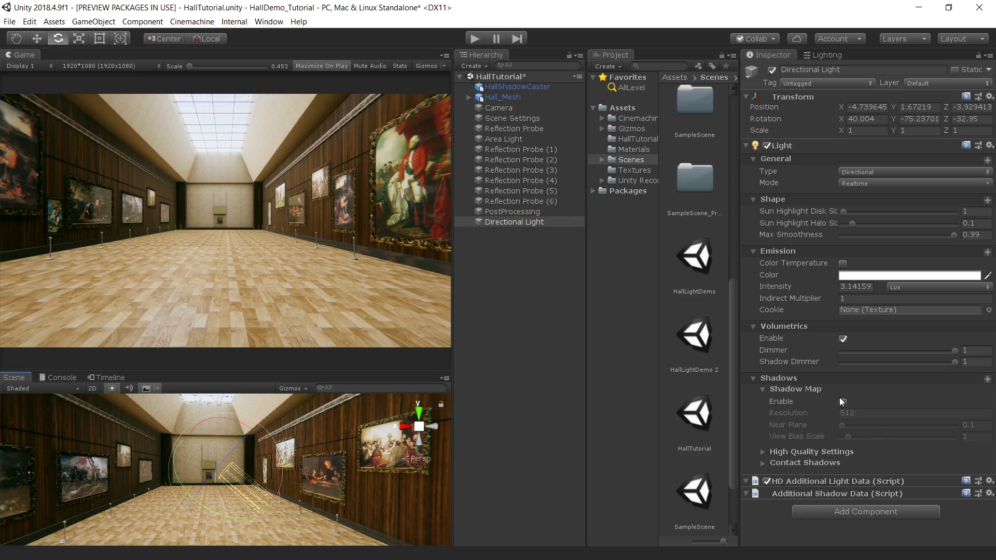
# Enable the directional light's shadow map with a resolution of 2048 and rotate the light to about 49, -95, -51 degrees
pyautogui.click(844, 402)
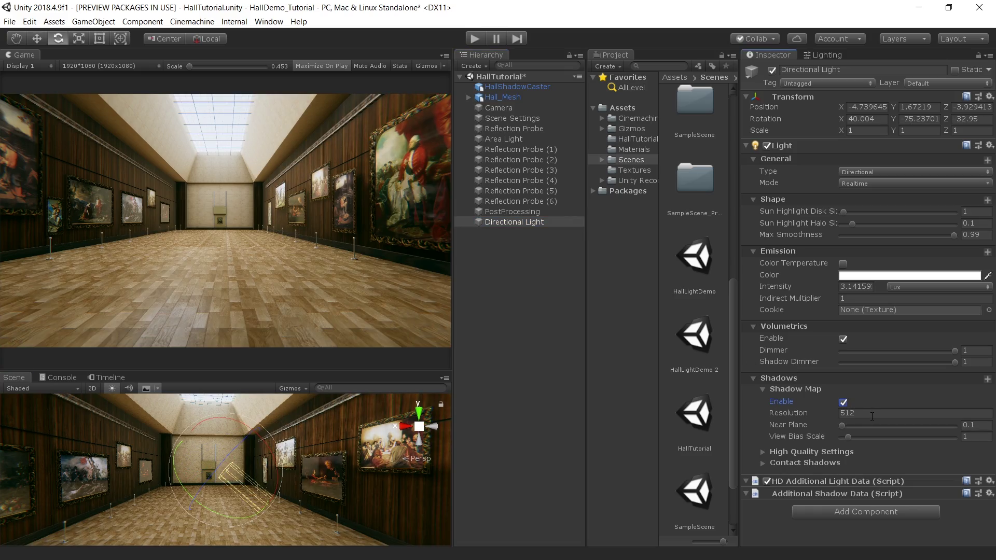
pyautogui.moveTo(213, 510); pyautogui.dragTo(249, 516)
pyautogui.moveTo(498, 317); pyautogui.dragTo(415, 320, button='right')
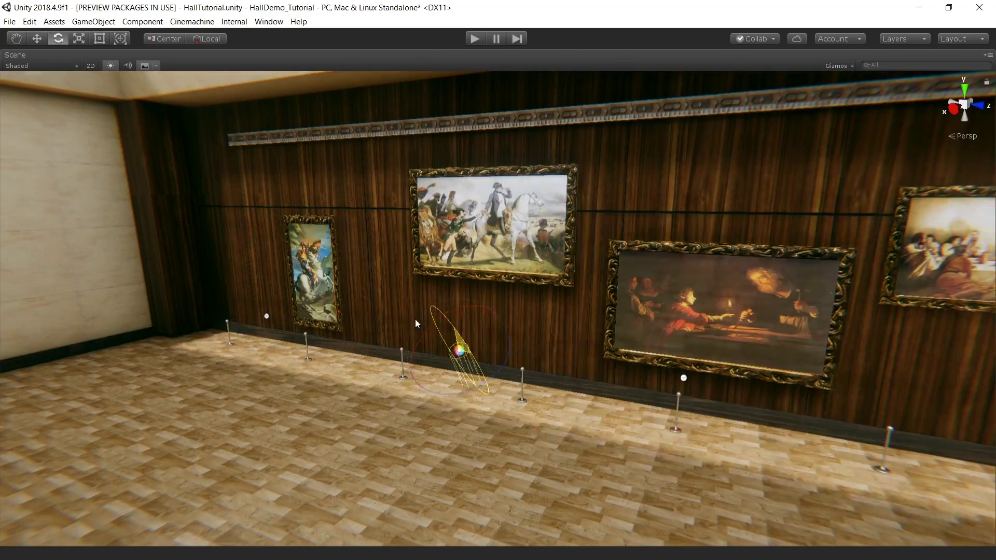
pyautogui.hotkey('shift', 'space')
pyautogui.click(866, 412)
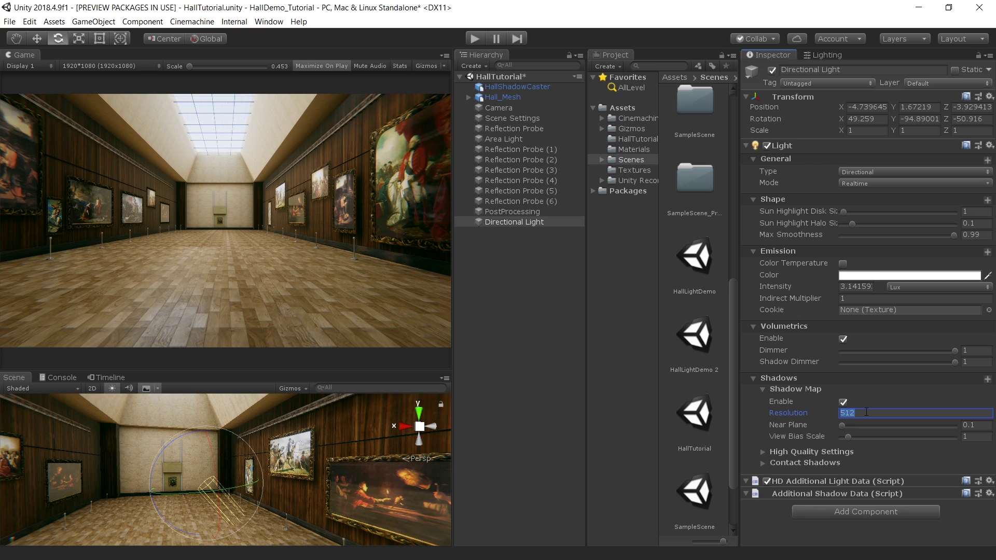
pyautogui.write('2048')
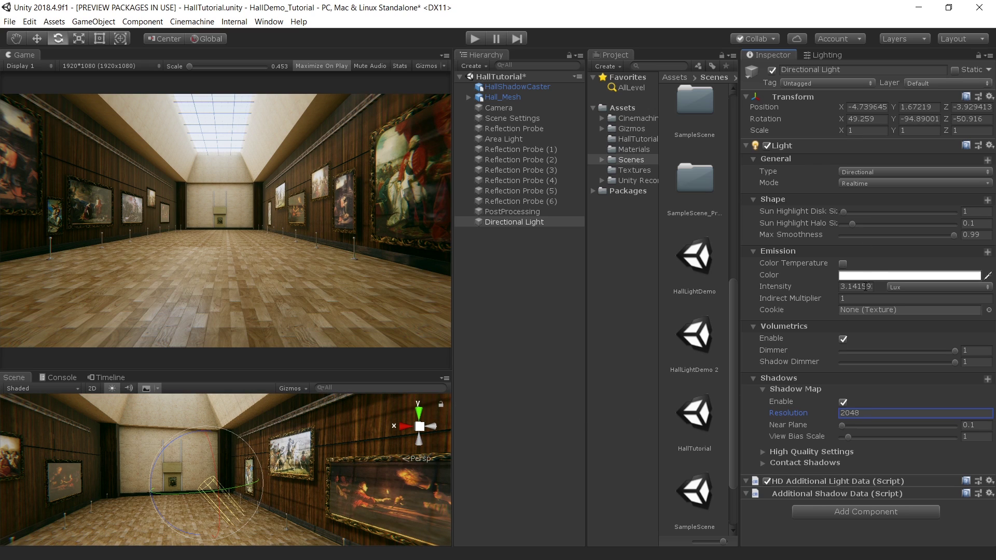
# Set the directional light's intensity to 5.66 lux and rotate it so sunlight falls through the skylight onto the hall floor
pyautogui.moveTo(793, 287); pyautogui.dragTo(805, 290)
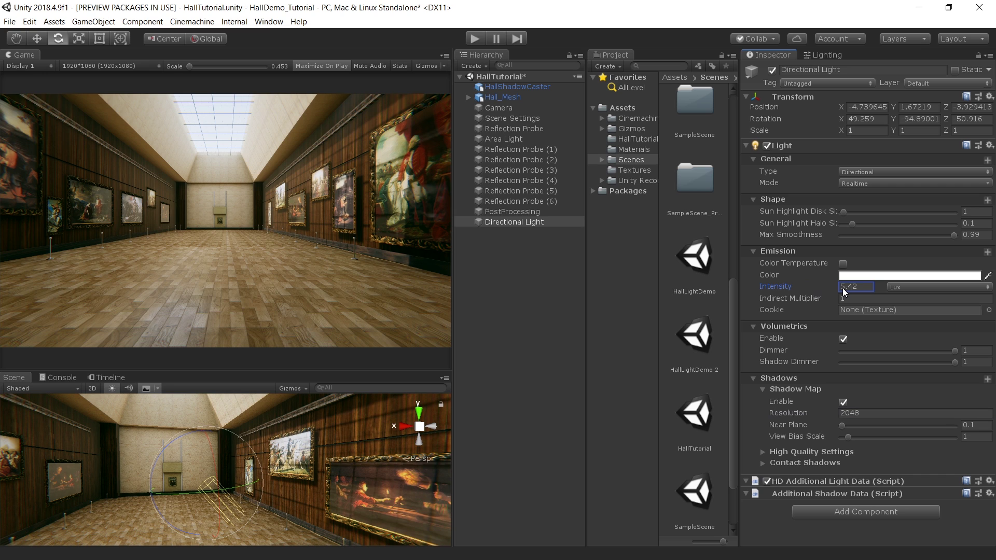
pyautogui.moveTo(175, 440); pyautogui.dragTo(257, 410)
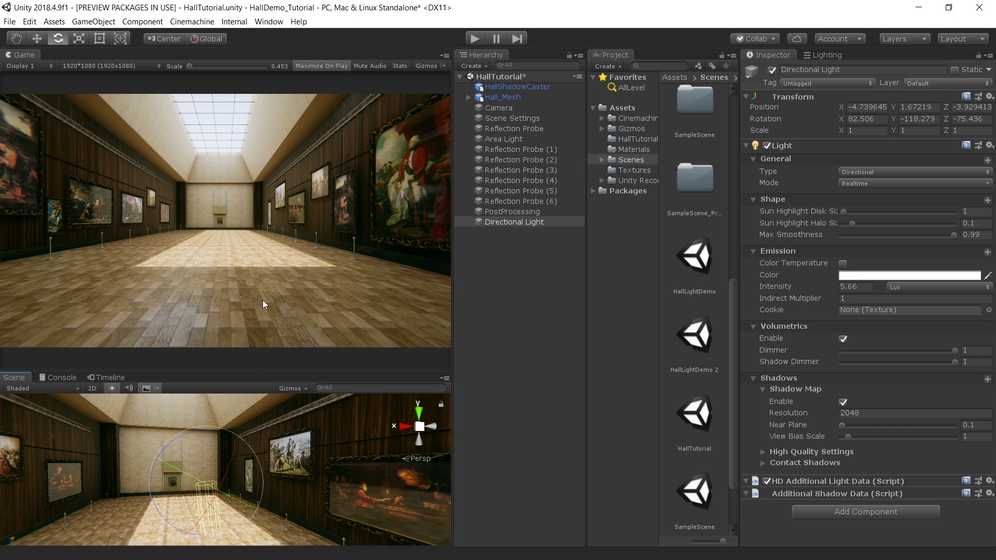
pyautogui.moveTo(176, 434); pyautogui.dragTo(241, 409)
# Enable Realtime Global Illumination in the scene's lighting settings and inspect the realtime lightmaps
pyautogui.click(826, 55)
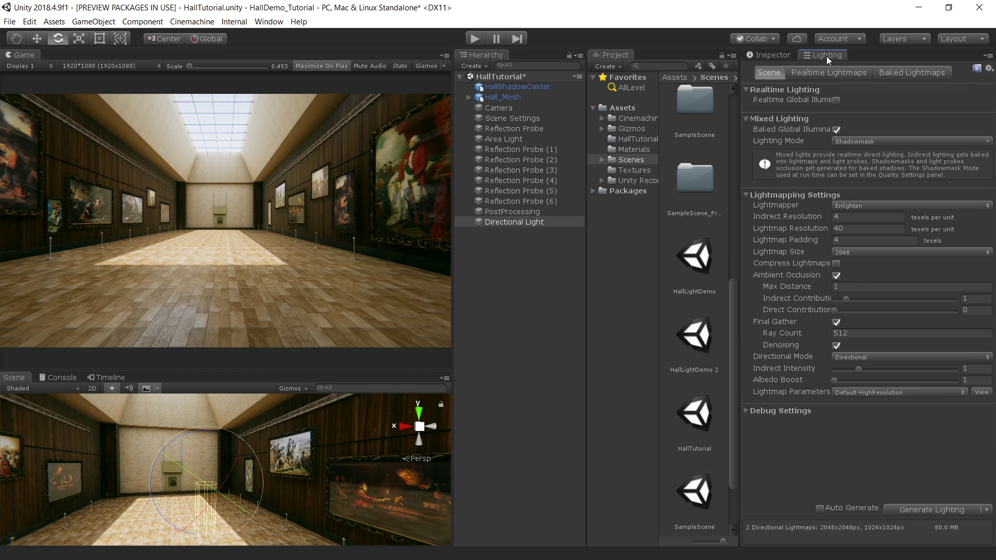
pyautogui.click(838, 100)
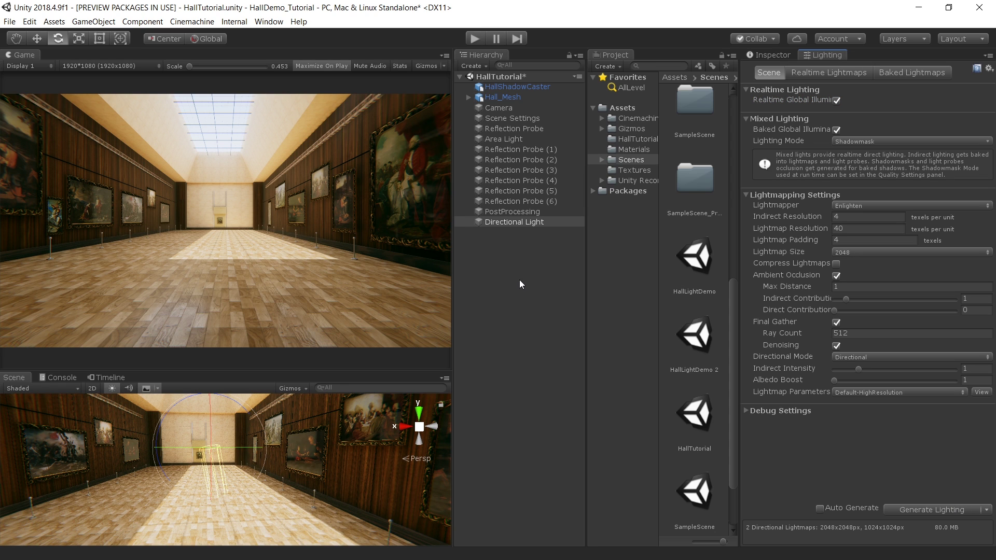
pyautogui.click(826, 74)
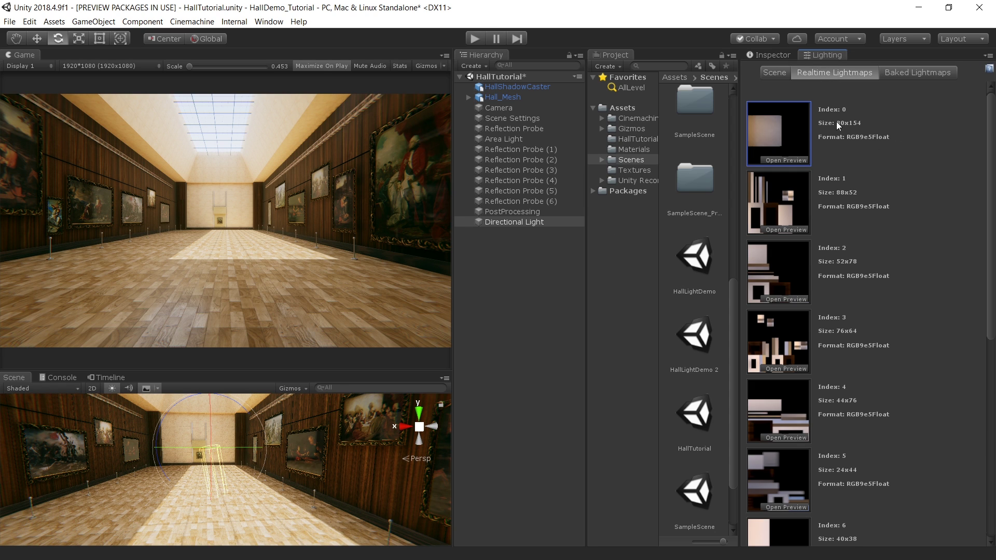
pyautogui.click(772, 74)
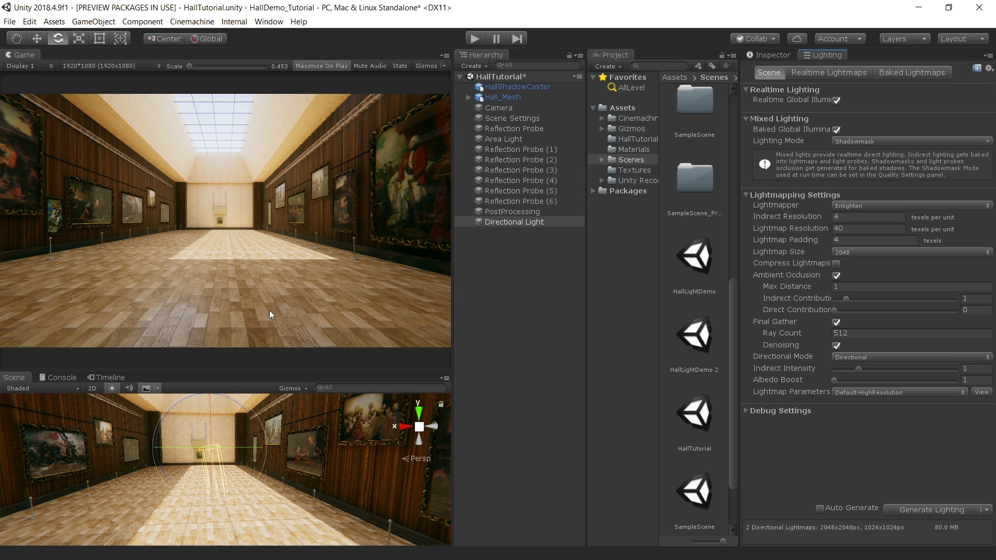
# Rotate the directional light to about 80, -171, -130 degrees and deactivate it to view the hall without direct sunlight
pyautogui.moveTo(213, 416); pyautogui.dragTo(244, 432)
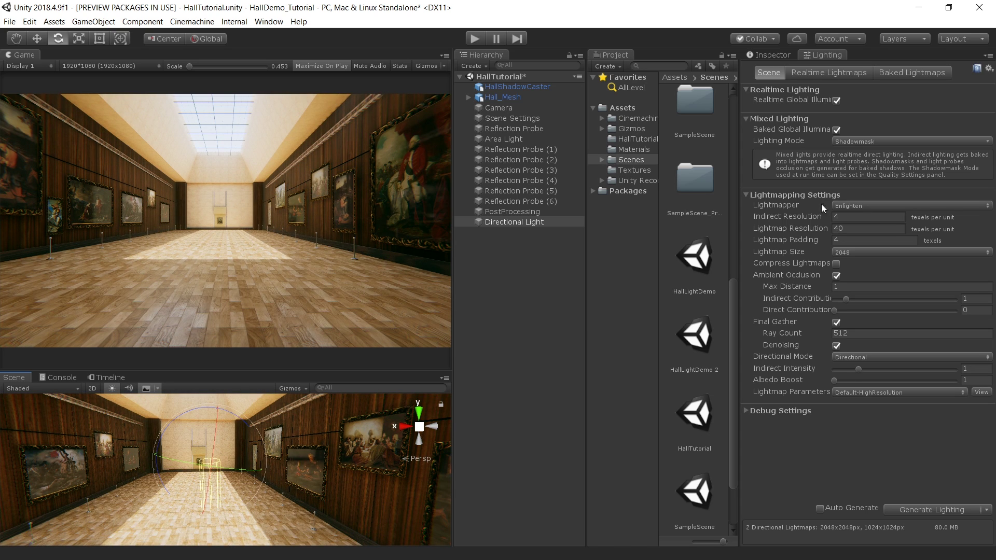
pyautogui.click(767, 58)
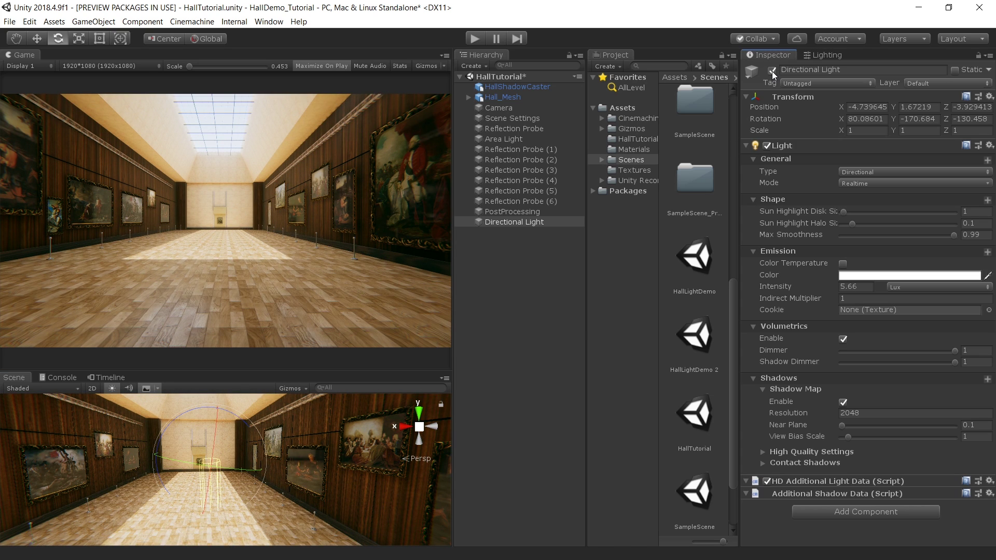
pyautogui.click(772, 71)
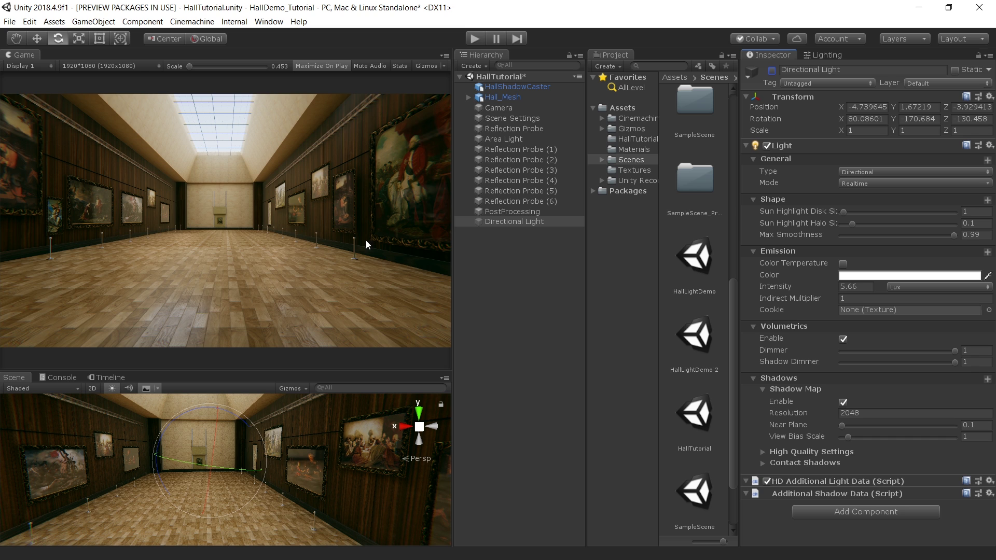
pyautogui.hotkey('ctrl', 'p')
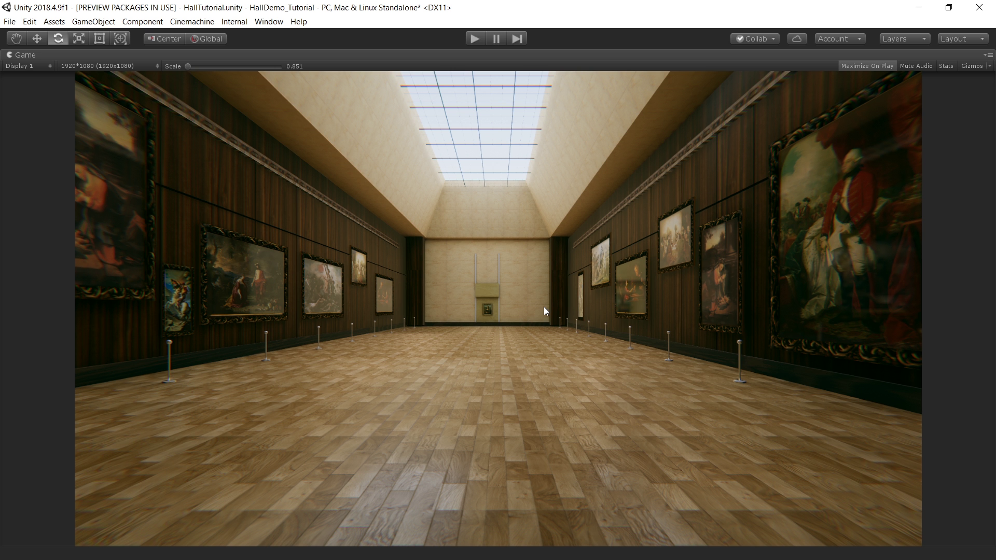
# Display the CutScene timeline of the TimeLine object in SampleScene with the virtual camera tracks
pyautogui.click(512, 263)
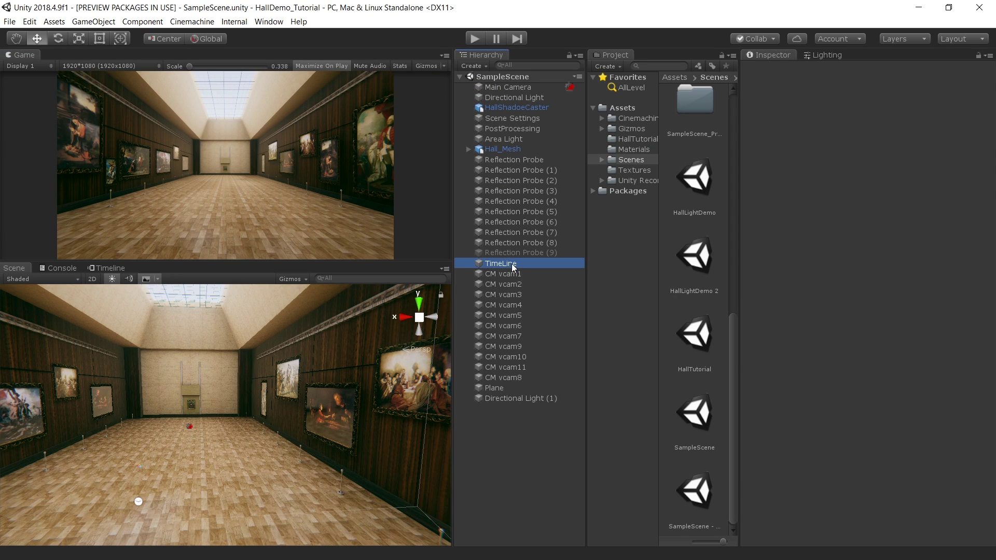
pyautogui.click(111, 269)
pyautogui.moveTo(199, 296)
pyautogui.mouseDown()
pyautogui.moveTo(373, 313)
pyautogui.moveTo(204, 298)
pyautogui.mouseUp()
# Open the Recorder window to view the image sequence recording settings for the cutscene
pyautogui.click(269, 21)
pyautogui.moveTo(365, 128)
pyautogui.moveTo(492, 231)
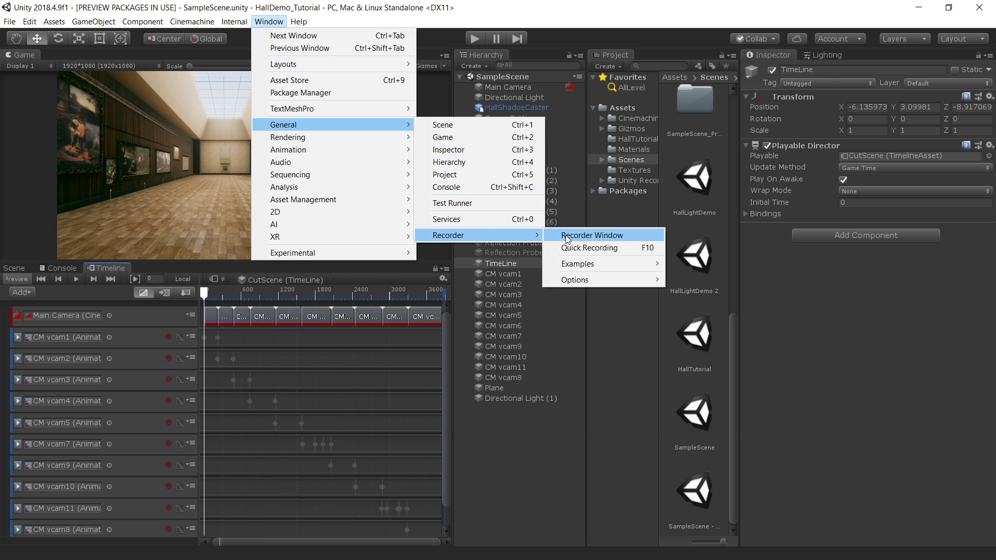
pyautogui.click(576, 235)
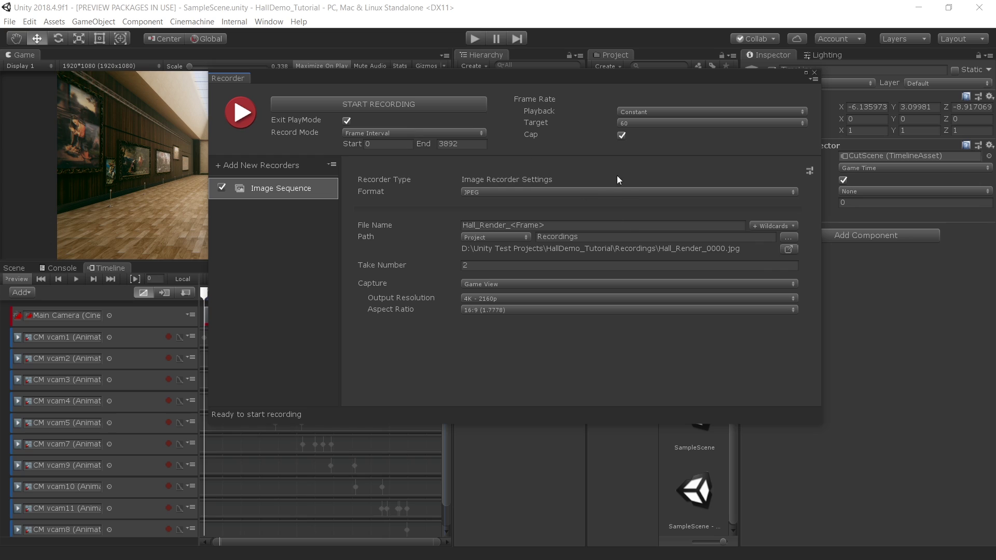